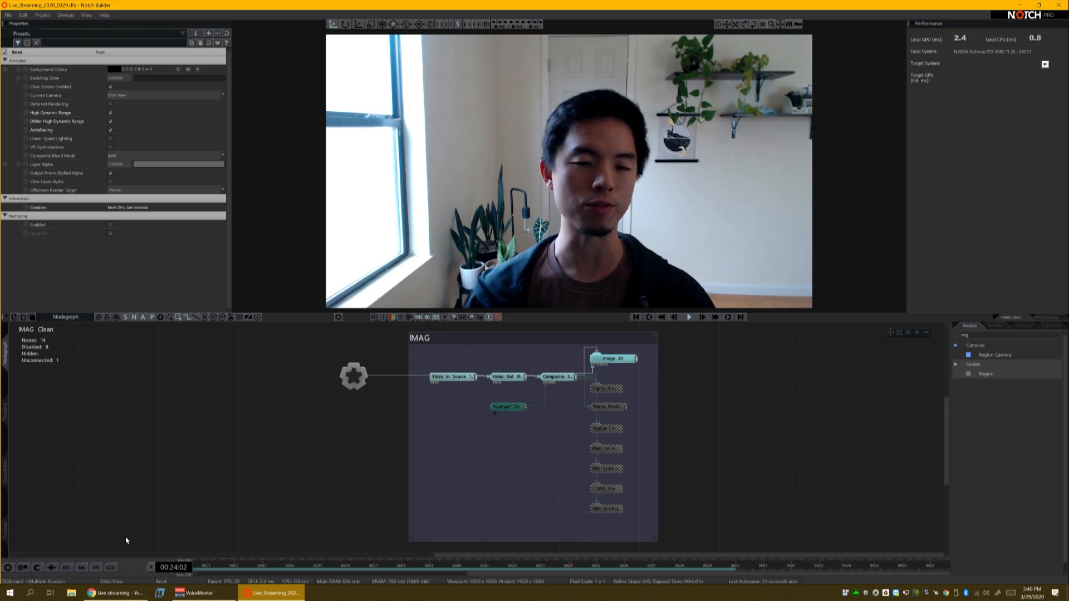
- Switch to Chrome and review the title and category of the Test live stream in YouTube Studio
{"action": "left_click", "coordinate": [119, 593]}
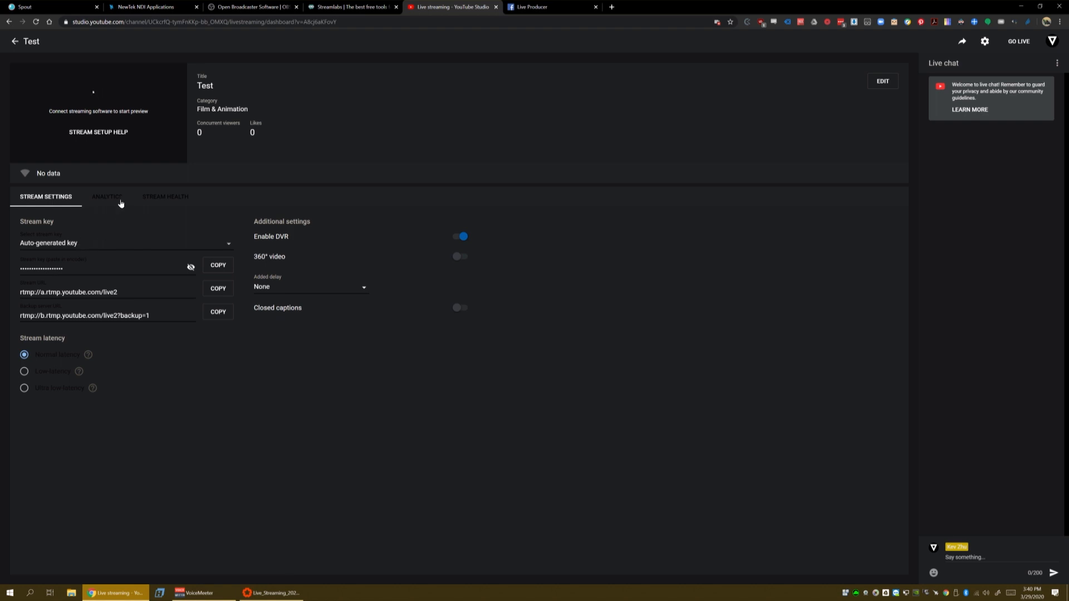
{"action": "left_click_drag", "start_coordinate": [217, 85], "coordinate": [202, 88]}
{"action": "left_click", "coordinate": [214, 86]}
{"action": "left_click", "coordinate": [211, 109]}
- Open Facebook Live Producer and set the live video to be created with Use Stream Keys
{"action": "left_click", "coordinate": [535, 7]}
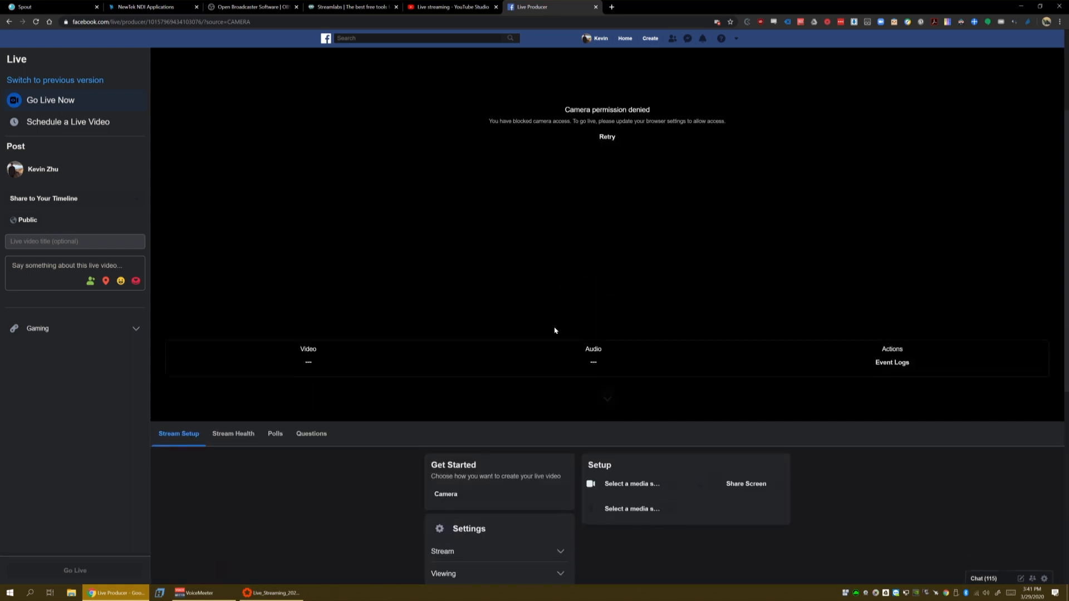
{"action": "scroll", "coordinate": [553, 329], "scroll_direction": "down", "scroll_amount": 5}
{"action": "left_click", "coordinate": [457, 316]}
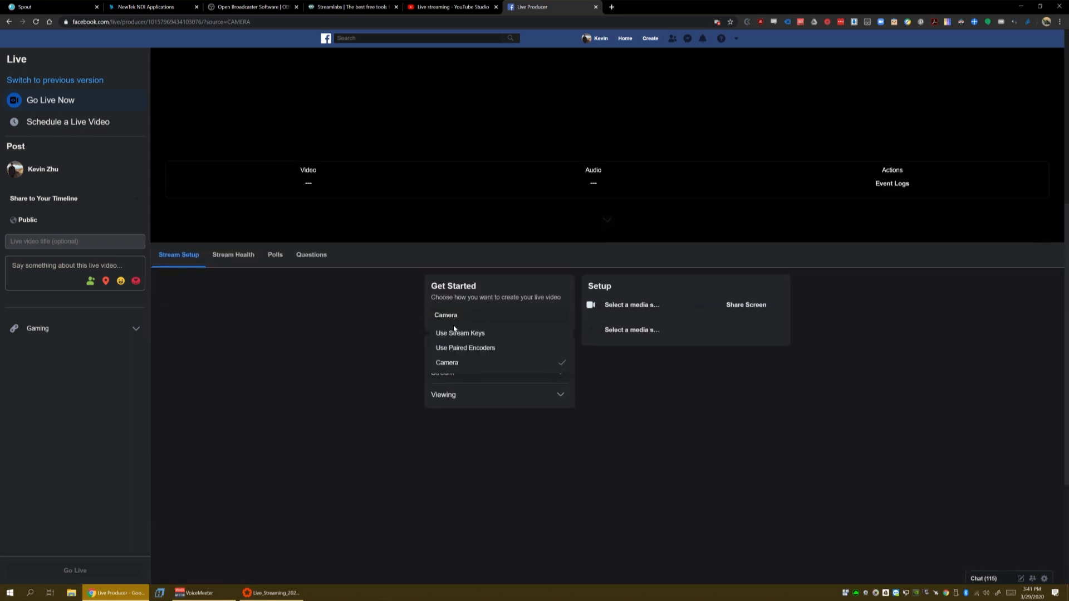
{"action": "left_click", "coordinate": [459, 336]}
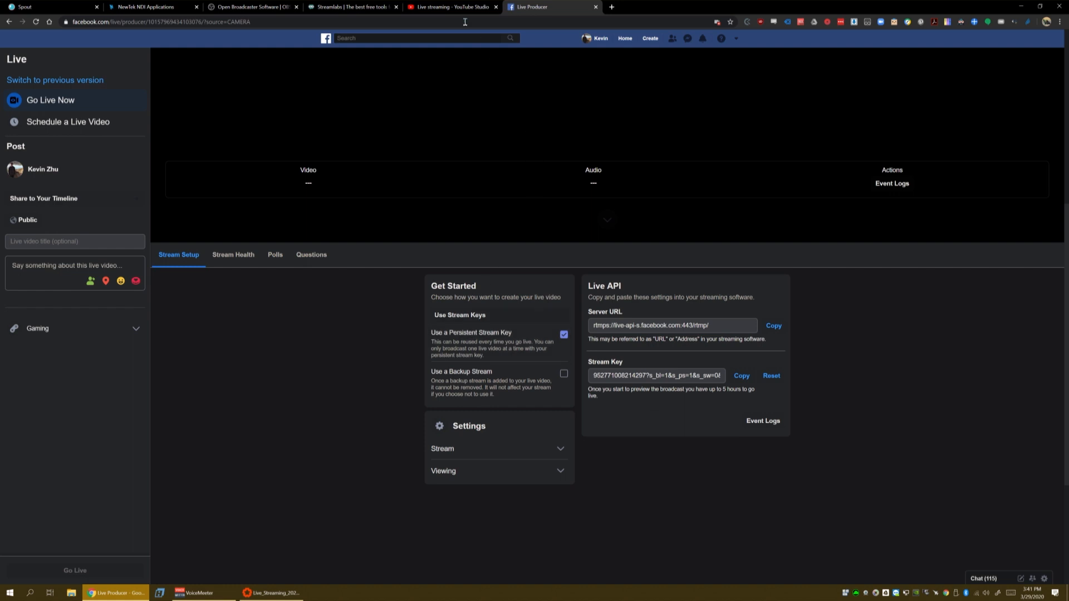
- Review the YouTube live stream settings and check the camera output in the Notch Builder project
{"action": "left_click", "coordinate": [447, 11]}
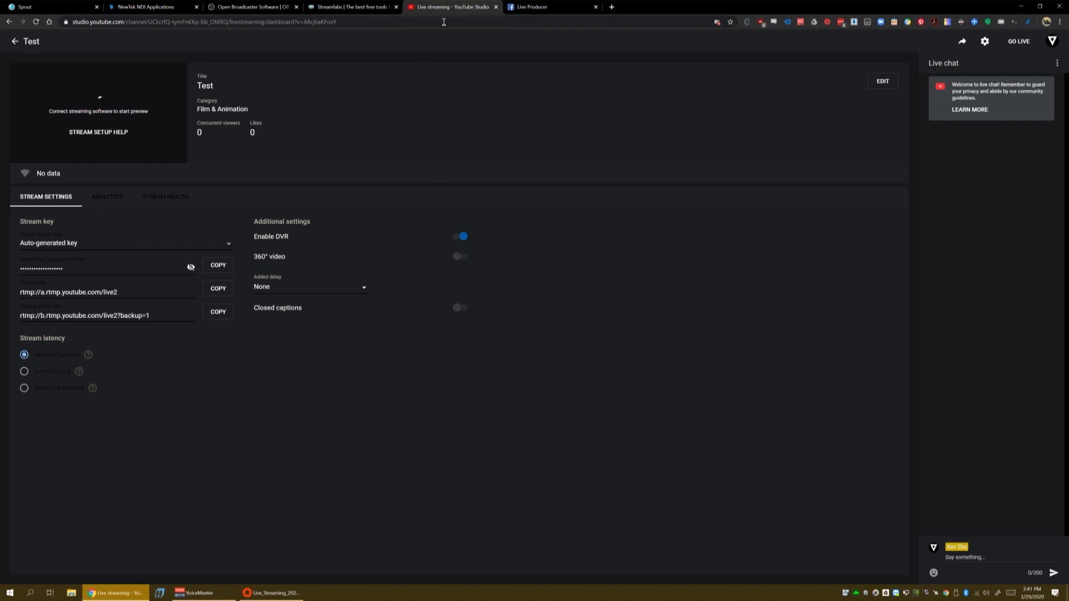
{"action": "key", "text": "alt+Tab"}
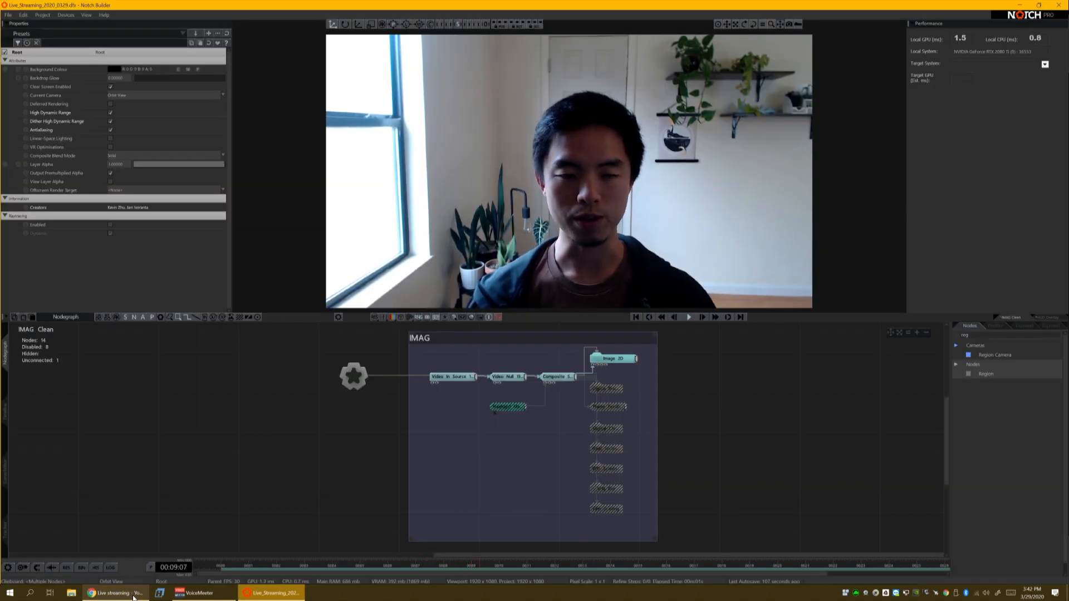
{"action": "key", "text": "alt+Tab"}
{"action": "key", "text": "alt+Tab"}
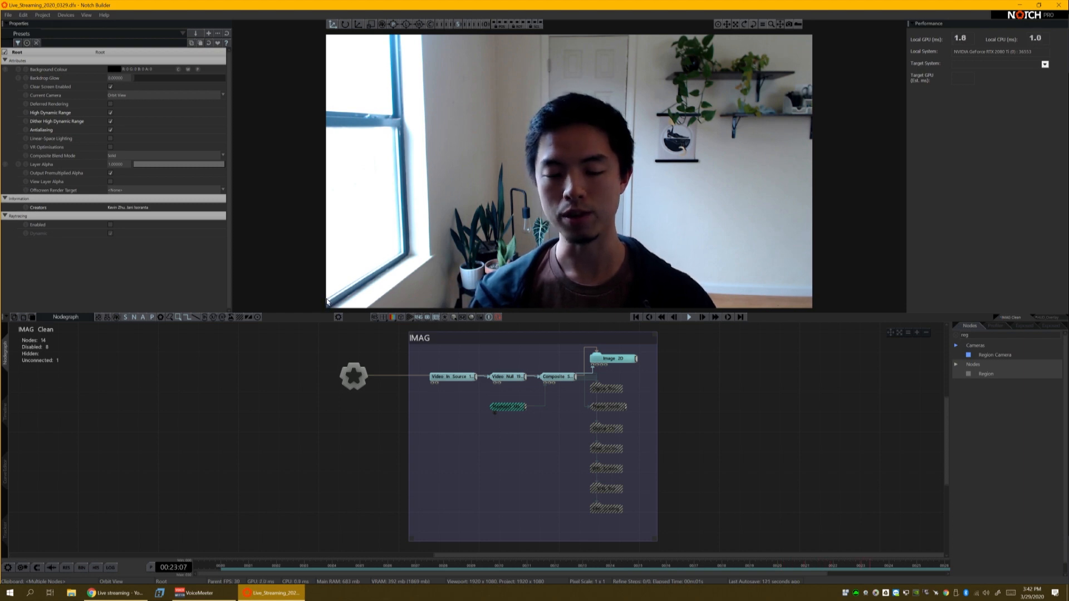
{"action": "left_click", "coordinate": [115, 593]}
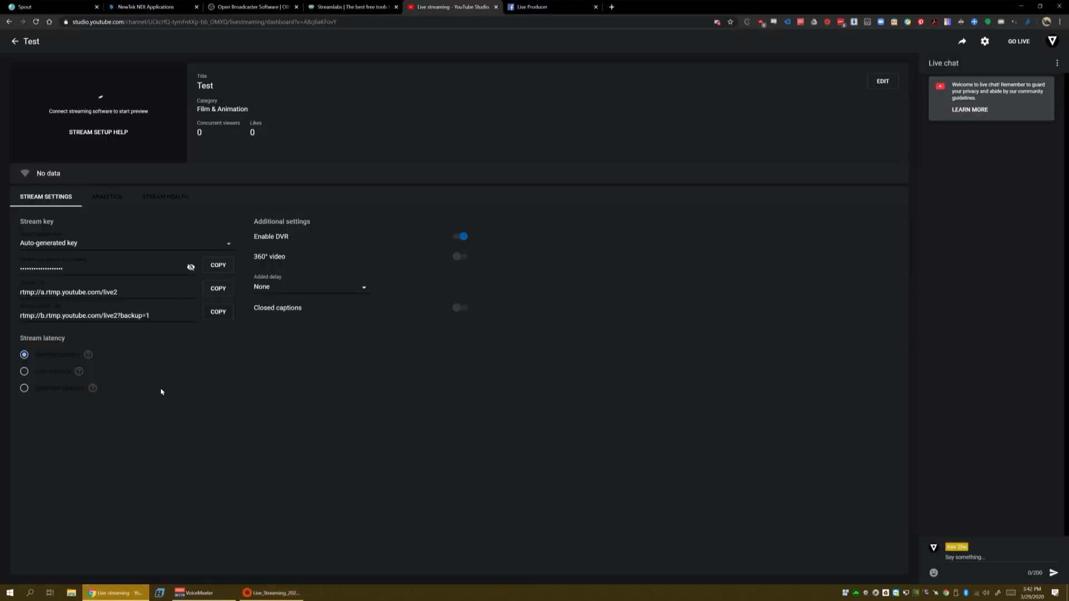
- Compare the OBS Studio and Streamlabs OBS websites, with a brief look back at the Notch Builder project
{"action": "left_click", "coordinate": [253, 8]}
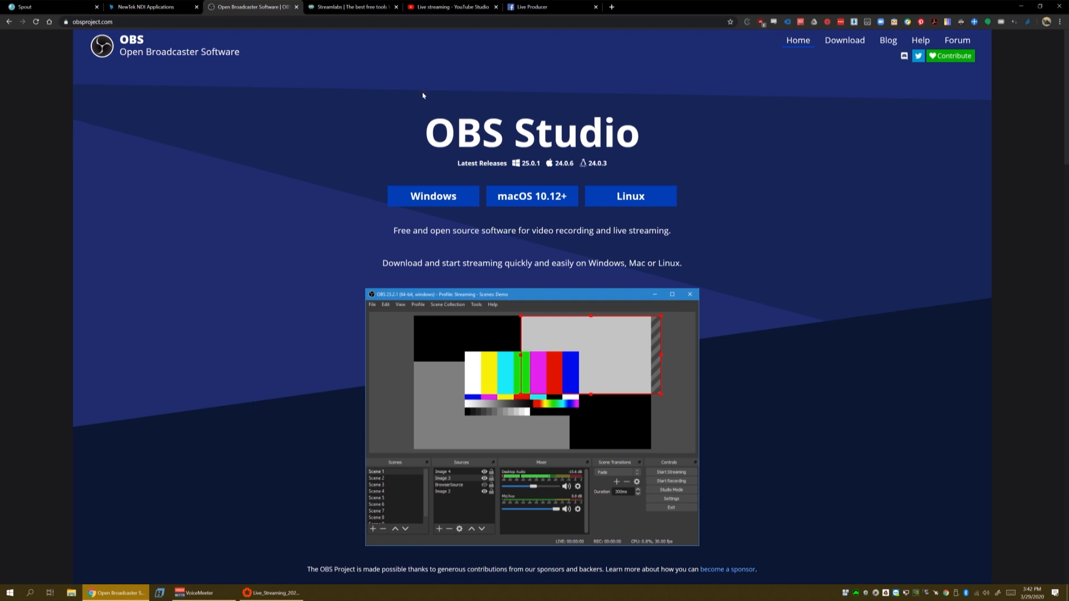
{"action": "left_click", "coordinate": [352, 8]}
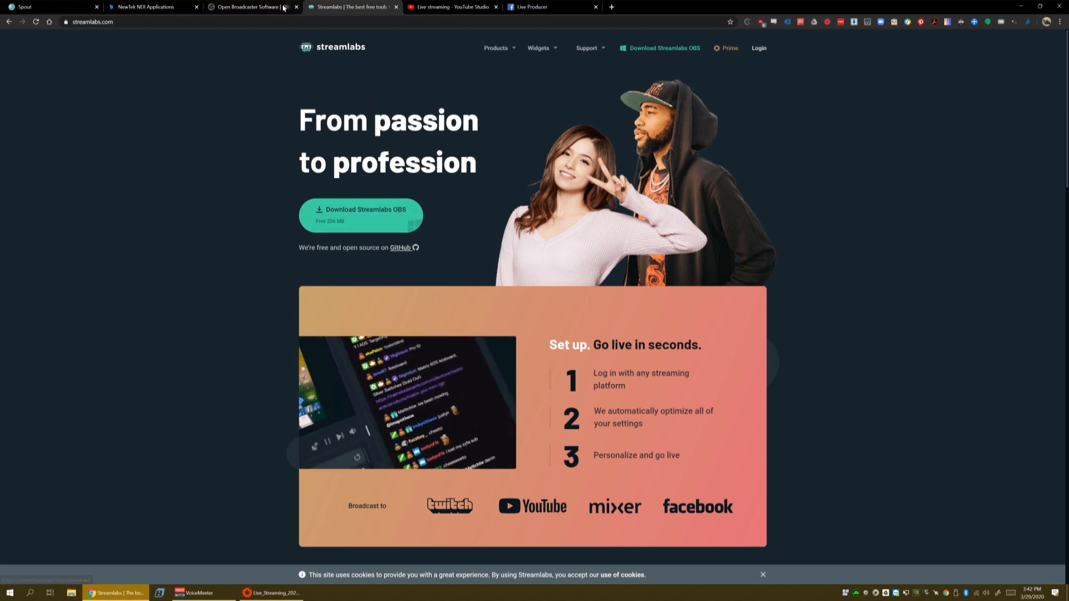
{"action": "left_click", "coordinate": [255, 8]}
{"action": "left_click", "coordinate": [338, 8]}
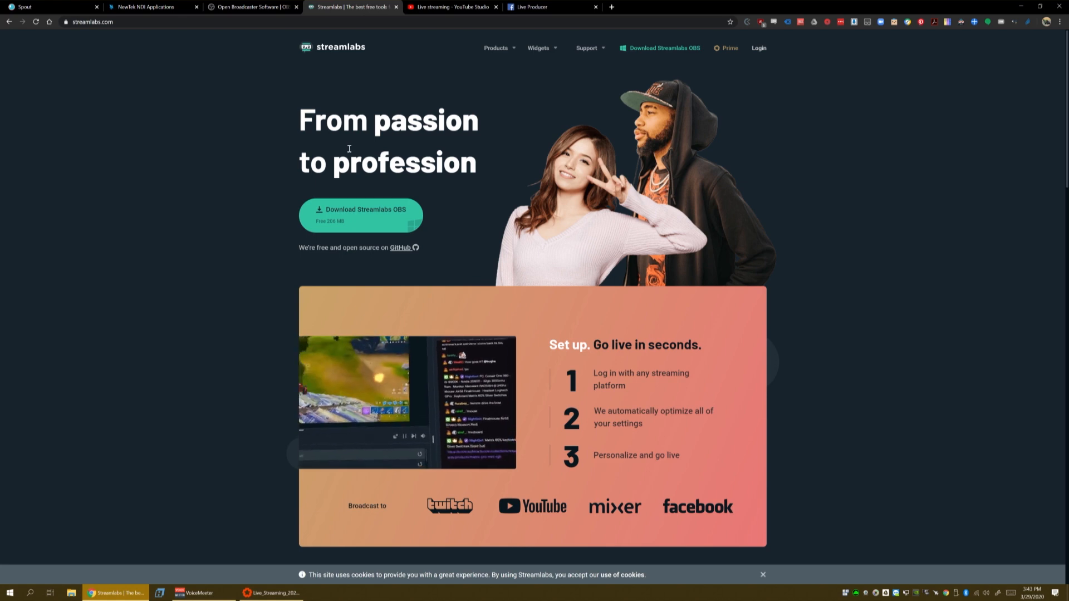
{"action": "left_click", "coordinate": [250, 6]}
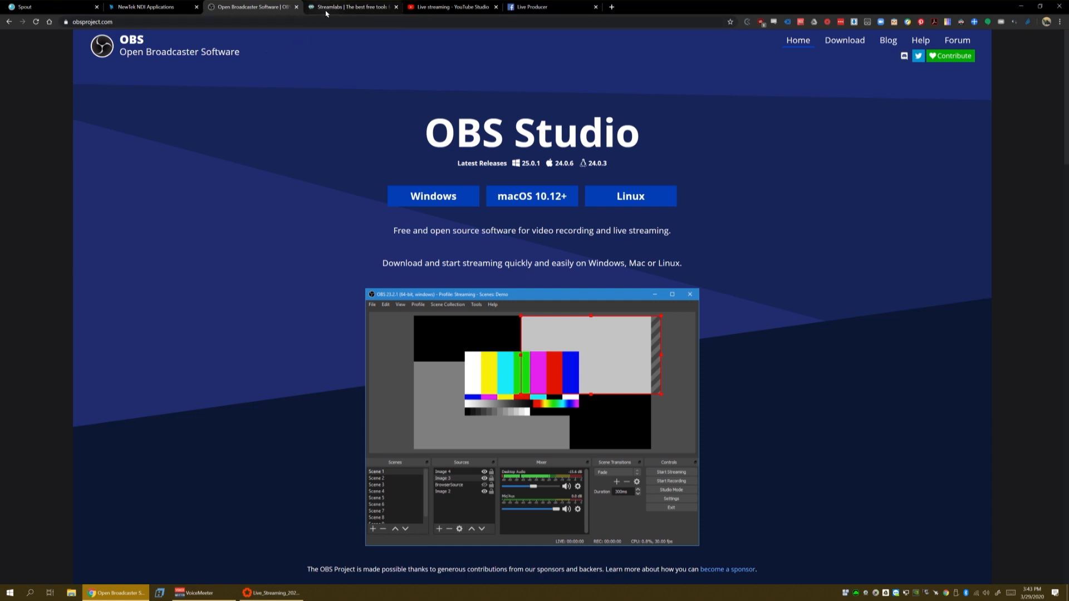
{"action": "left_click", "coordinate": [271, 592]}
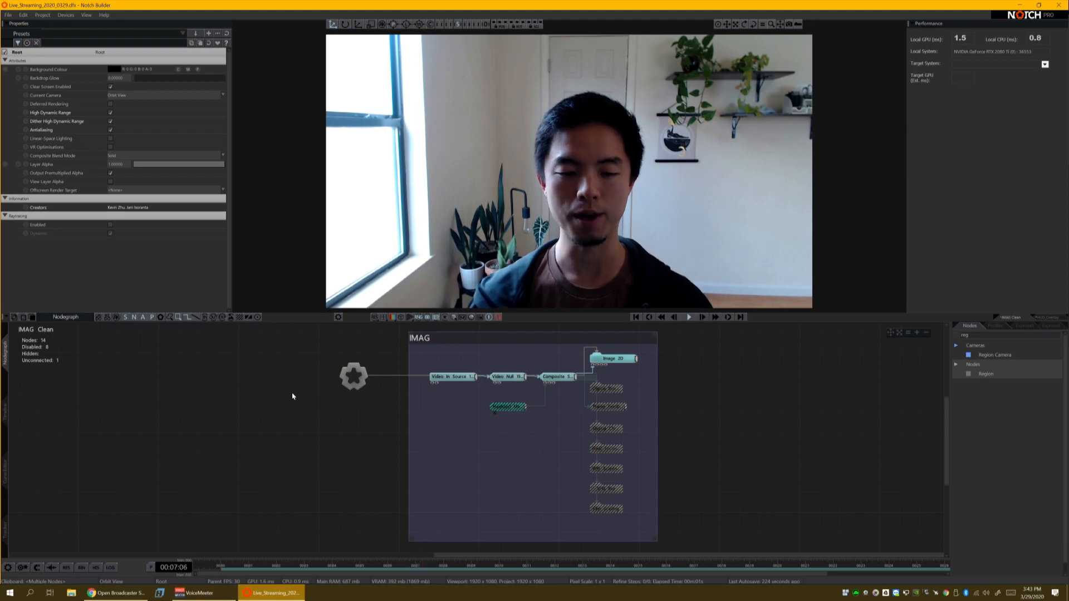
{"action": "left_click", "coordinate": [116, 593]}
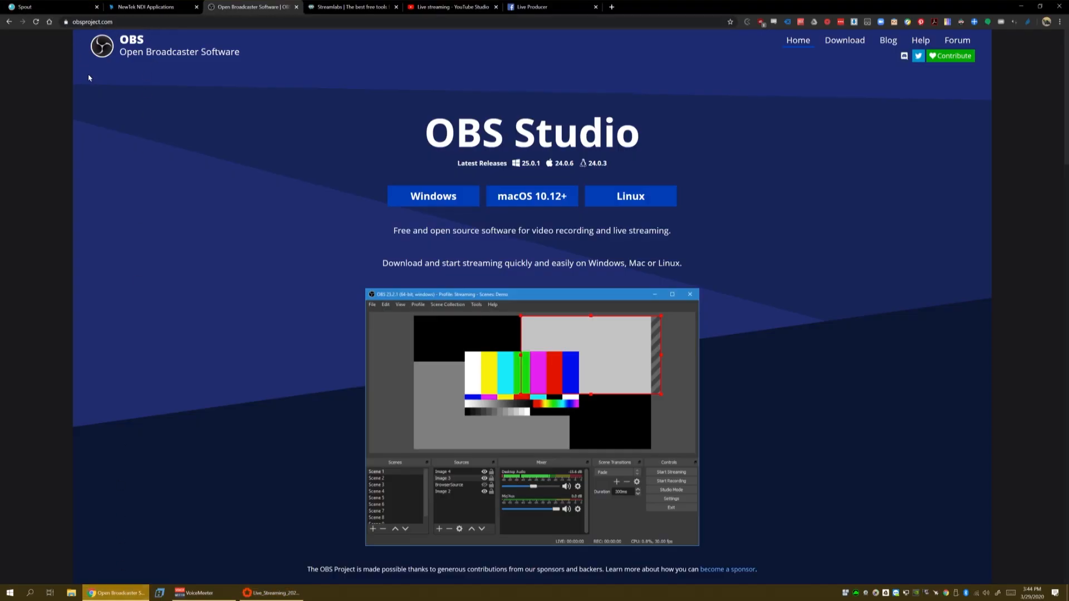
- Open the NDI Tools page from NewTek's NDI Applications site
{"action": "left_click", "coordinate": [146, 6]}
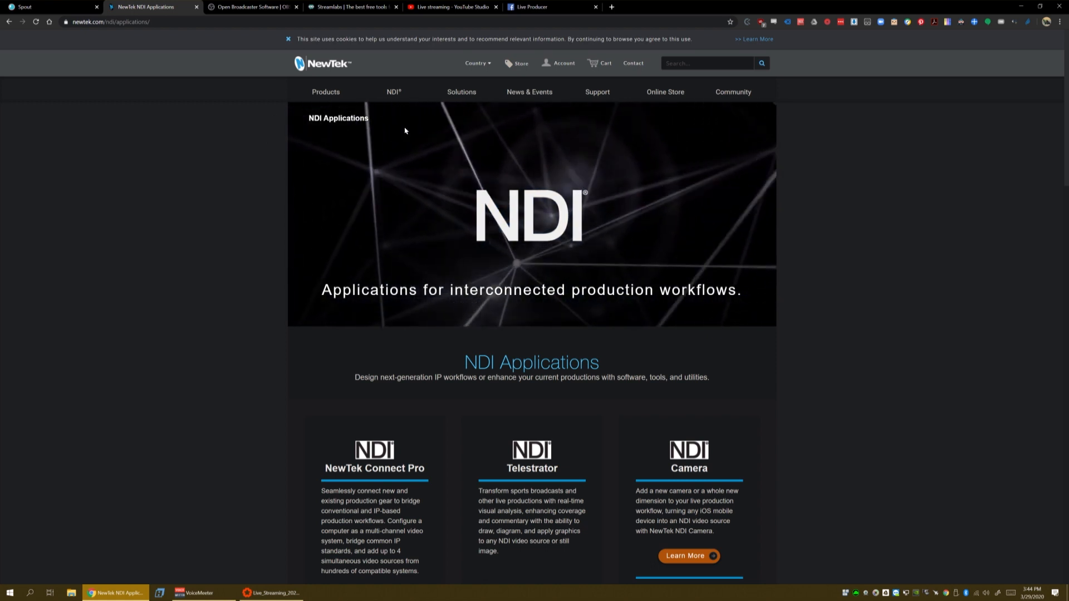
{"action": "left_click", "coordinate": [603, 91]}
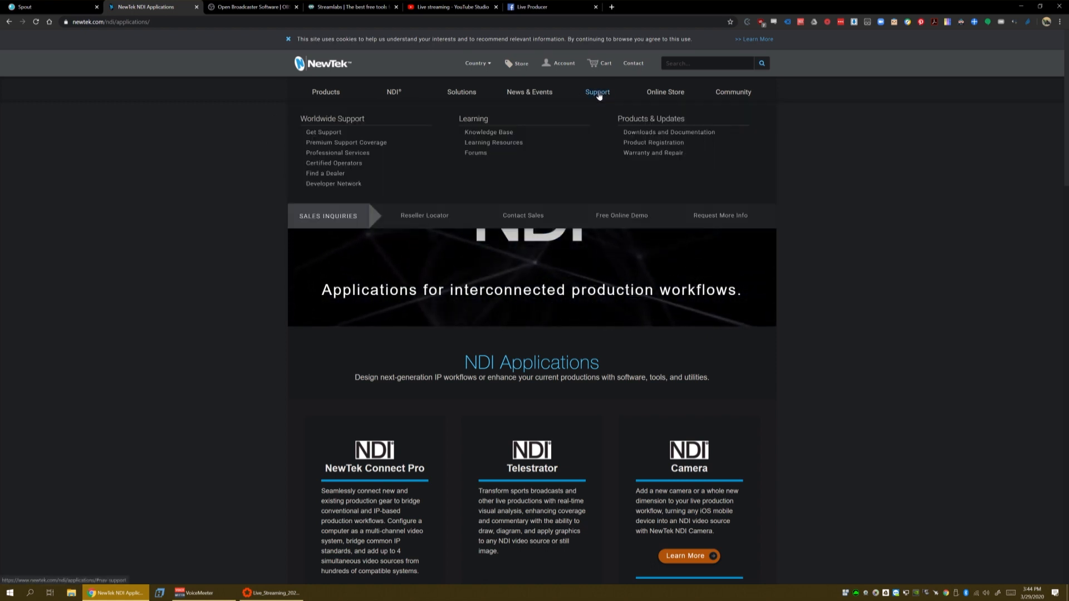
{"action": "left_click", "coordinate": [394, 91]}
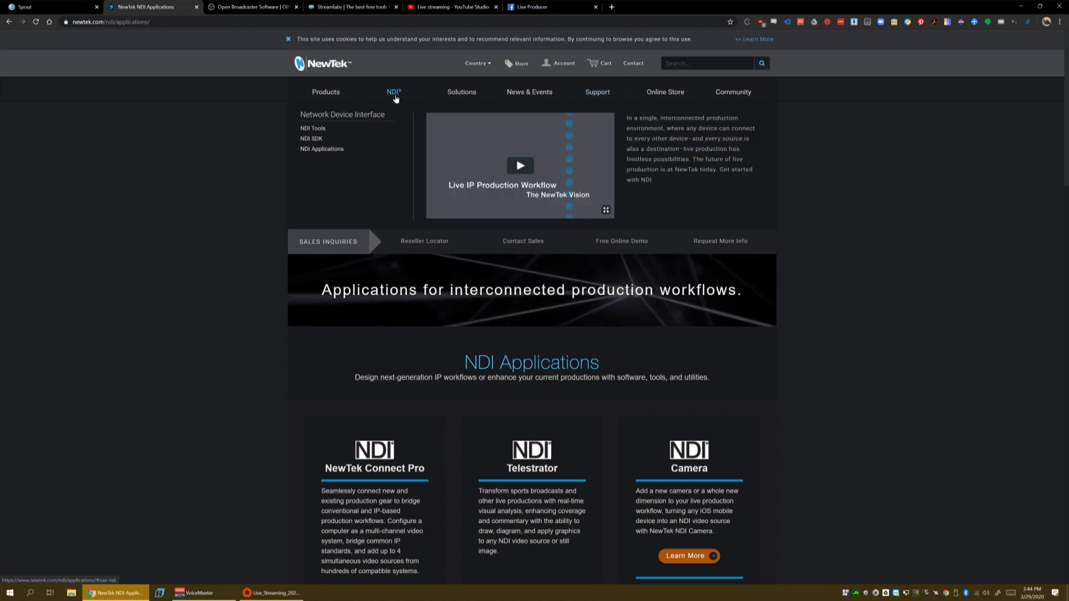
{"action": "left_click", "coordinate": [313, 132]}
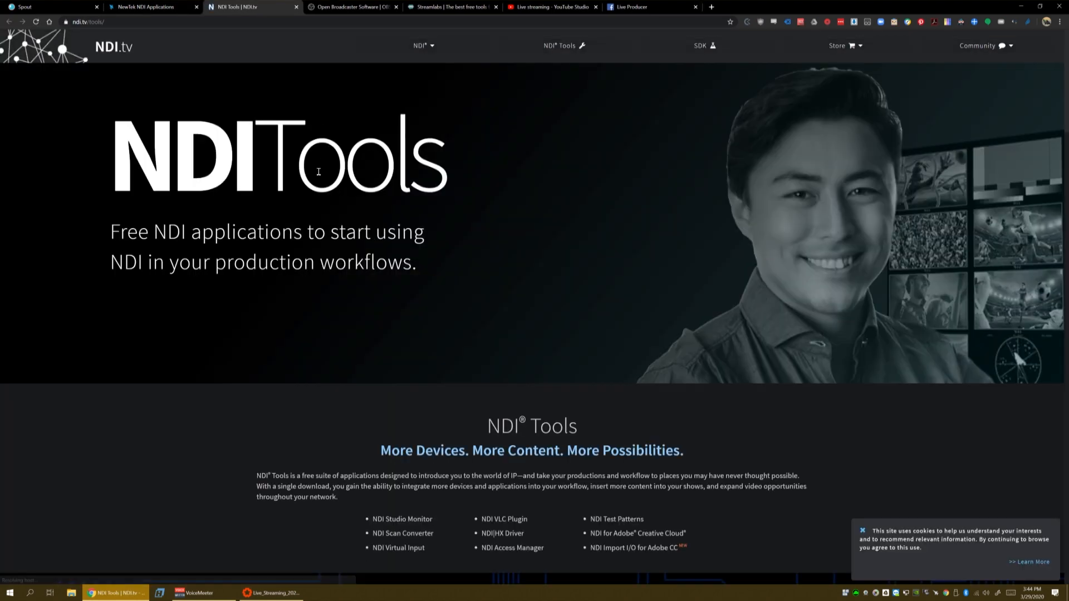
- Examine the applications included in NDI Tools and go to the download section for the Windows and Mac versions
{"action": "scroll", "coordinate": [290, 296], "scroll_direction": "down", "scroll_amount": 3}
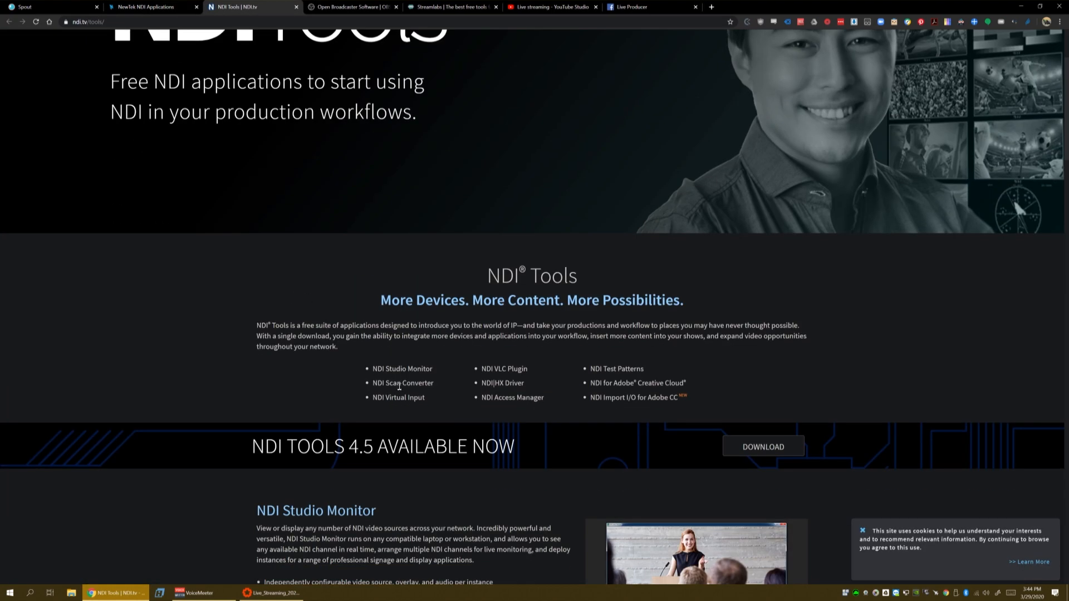
{"action": "scroll", "coordinate": [399, 386], "scroll_direction": "down", "scroll_amount": 2}
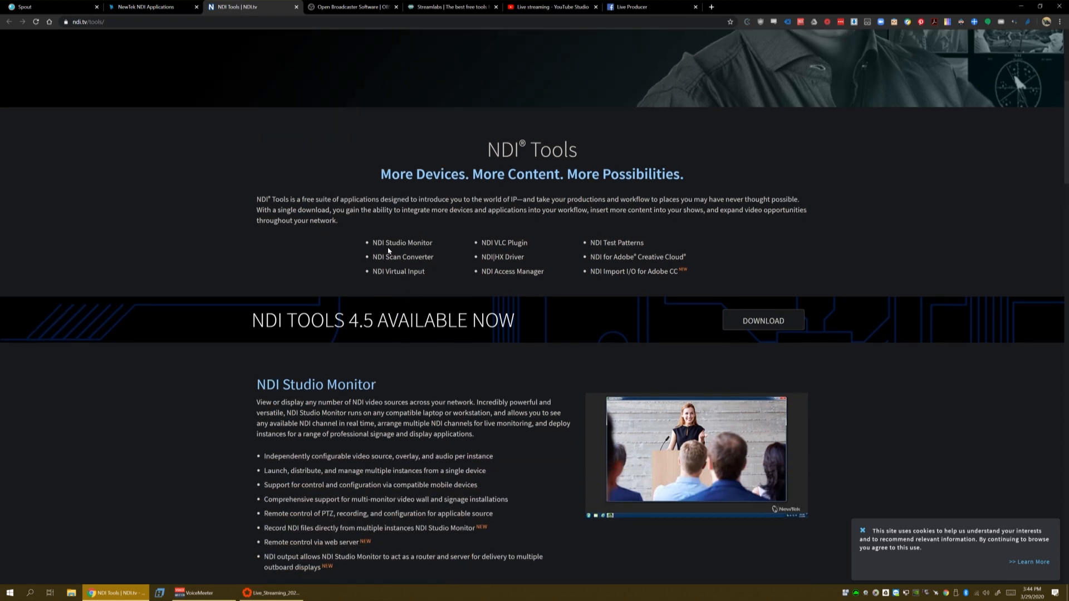
{"action": "left_click_drag", "start_coordinate": [386, 244], "coordinate": [433, 245]}
{"action": "left_click", "coordinate": [432, 245]}
{"action": "left_click_drag", "start_coordinate": [492, 149], "coordinate": [520, 148]}
{"action": "left_click", "coordinate": [496, 150]}
{"action": "scroll", "coordinate": [507, 267], "scroll_direction": "down", "scroll_amount": 2}
{"action": "left_click", "coordinate": [747, 275]}
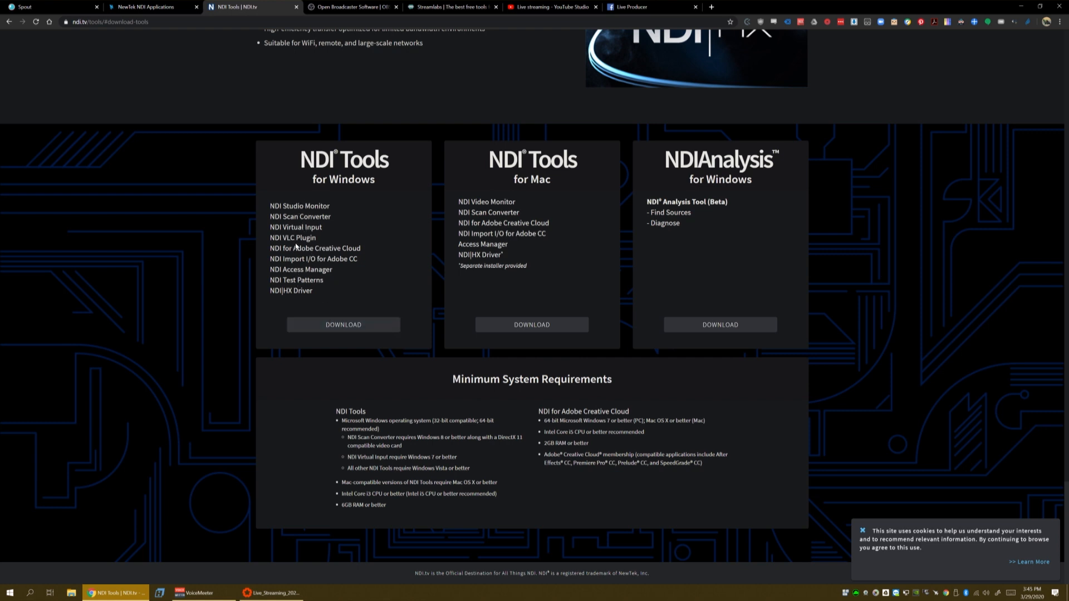
- Compare the Spout homepage with NewTek's NDI Applications page as video sharing options
{"action": "left_click", "coordinate": [68, 6]}
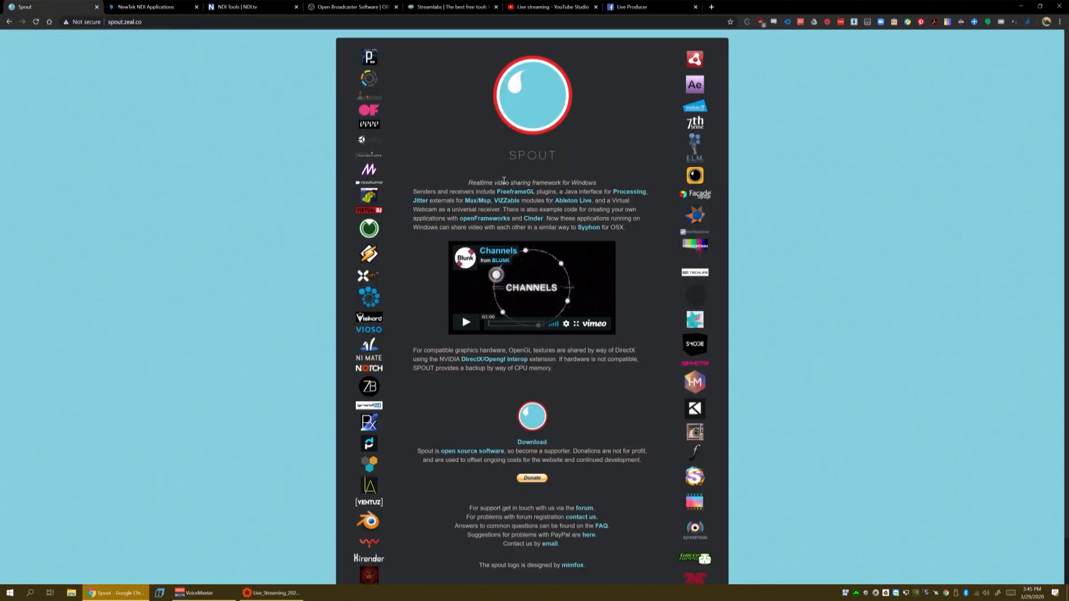
{"action": "left_click", "coordinate": [154, 11]}
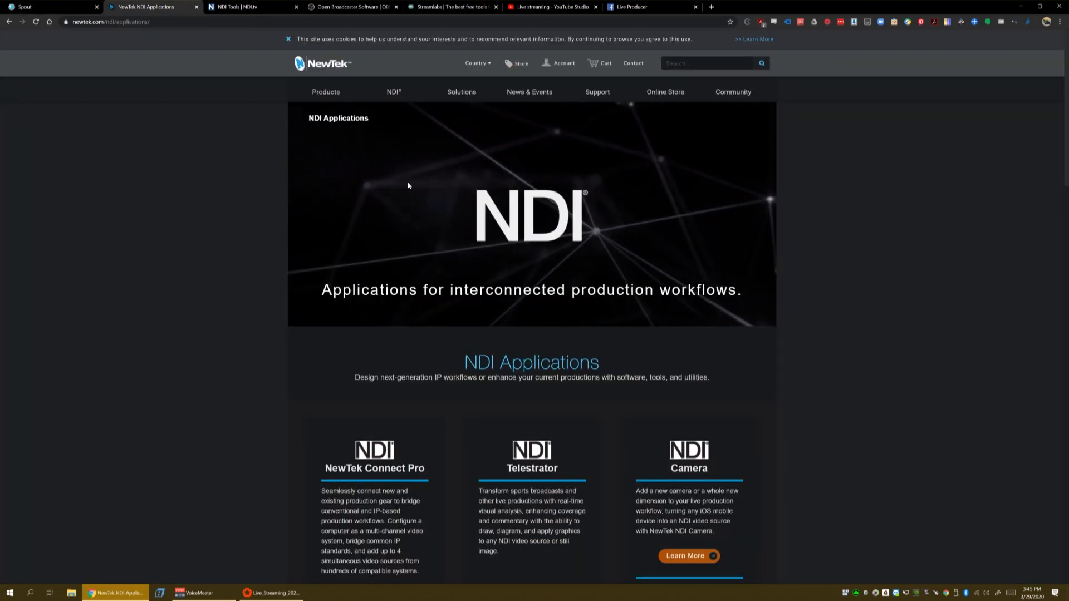
{"action": "left_click", "coordinate": [55, 9]}
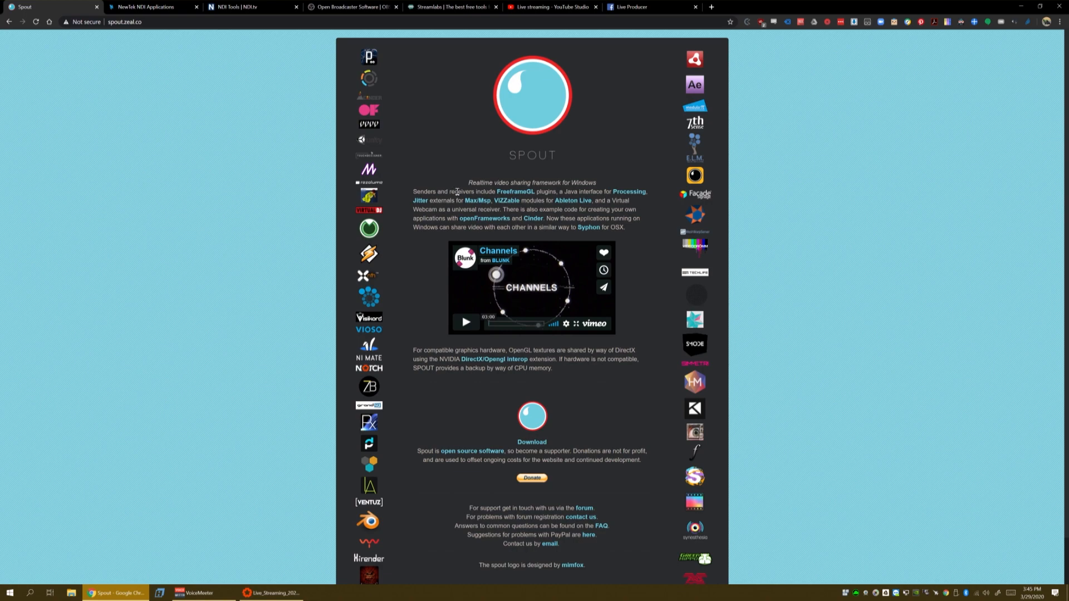
{"action": "left_click", "coordinate": [150, 7]}
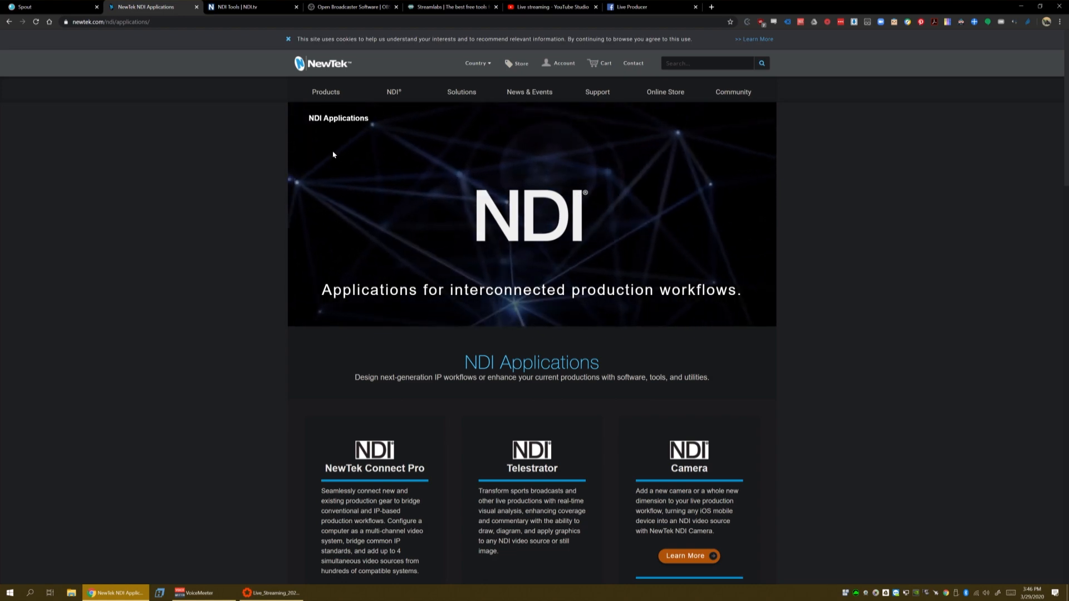
{"action": "left_click", "coordinate": [76, 7]}
{"action": "left_click", "coordinate": [143, 7]}
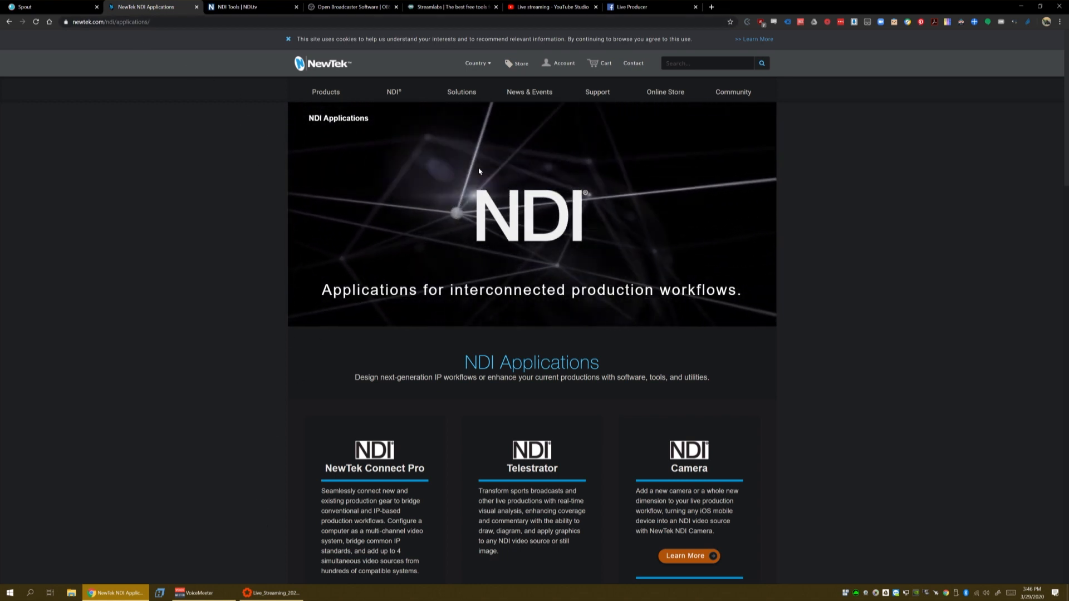
- Open Spout's software download page and look through the Spout, Spout Controls and Spout to NDI packages
{"action": "left_click", "coordinate": [81, 6]}
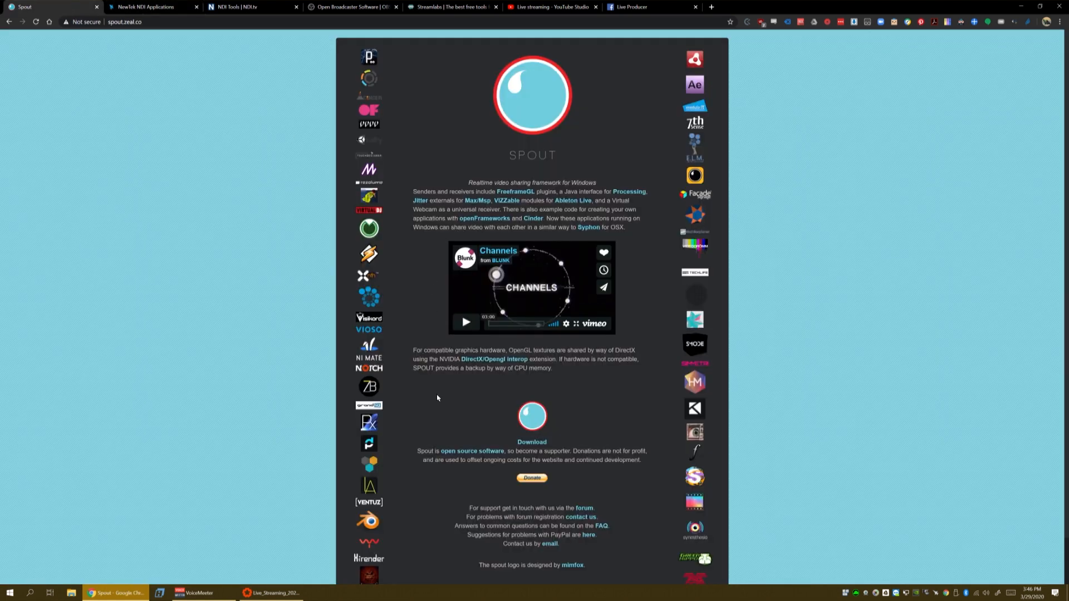
{"action": "scroll", "coordinate": [437, 398], "scroll_direction": "down", "scroll_amount": 1}
{"action": "left_click", "coordinate": [530, 391]}
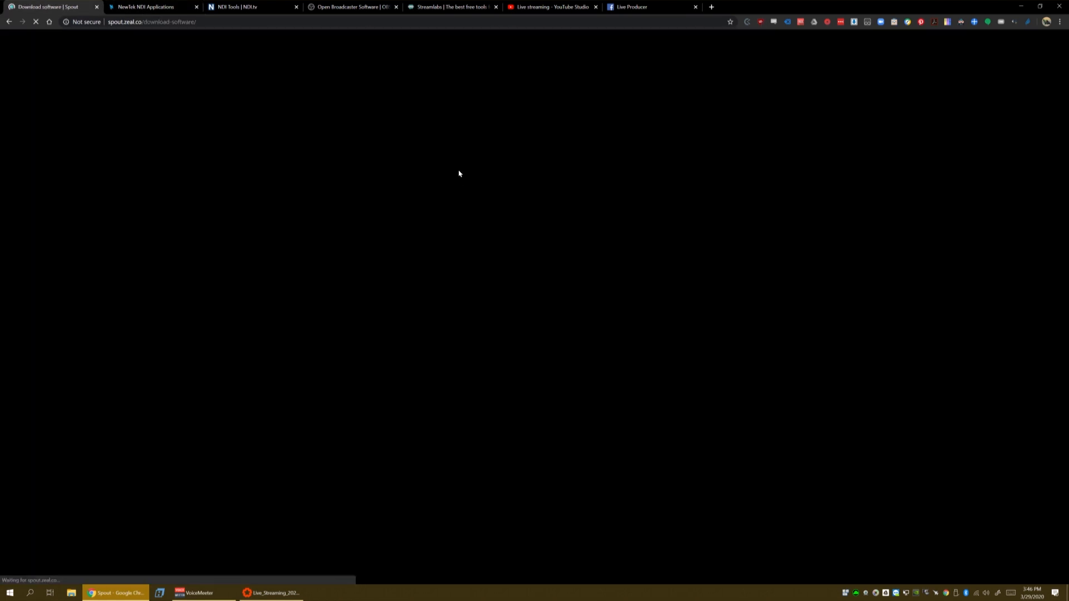
{"action": "scroll", "coordinate": [461, 266], "scroll_direction": "down", "scroll_amount": 1}
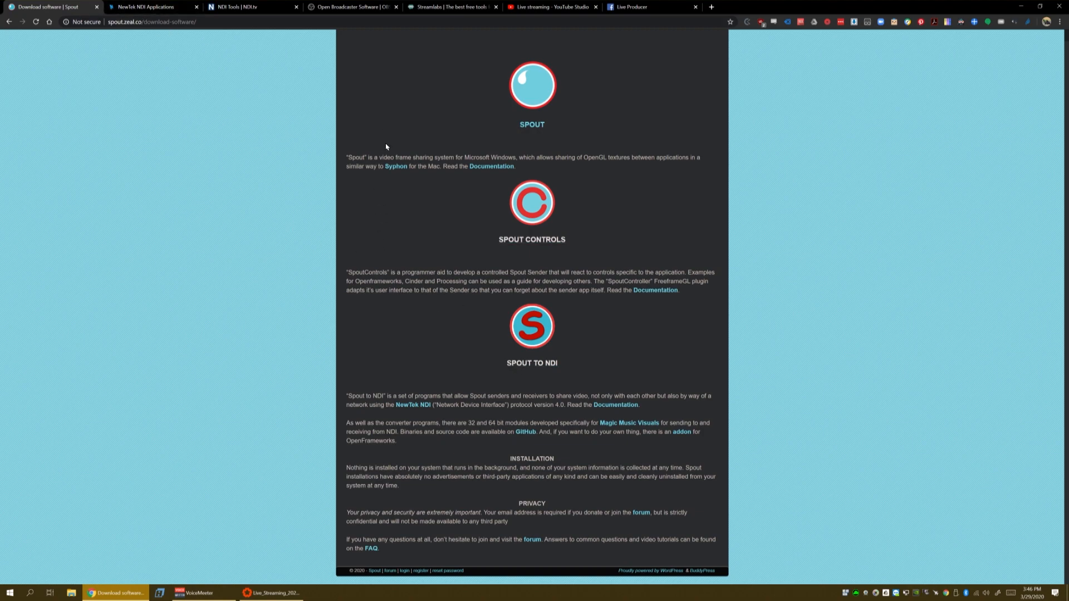
- Revisit the Streamlabs and OBS Studio websites
{"action": "left_click", "coordinate": [425, 8]}
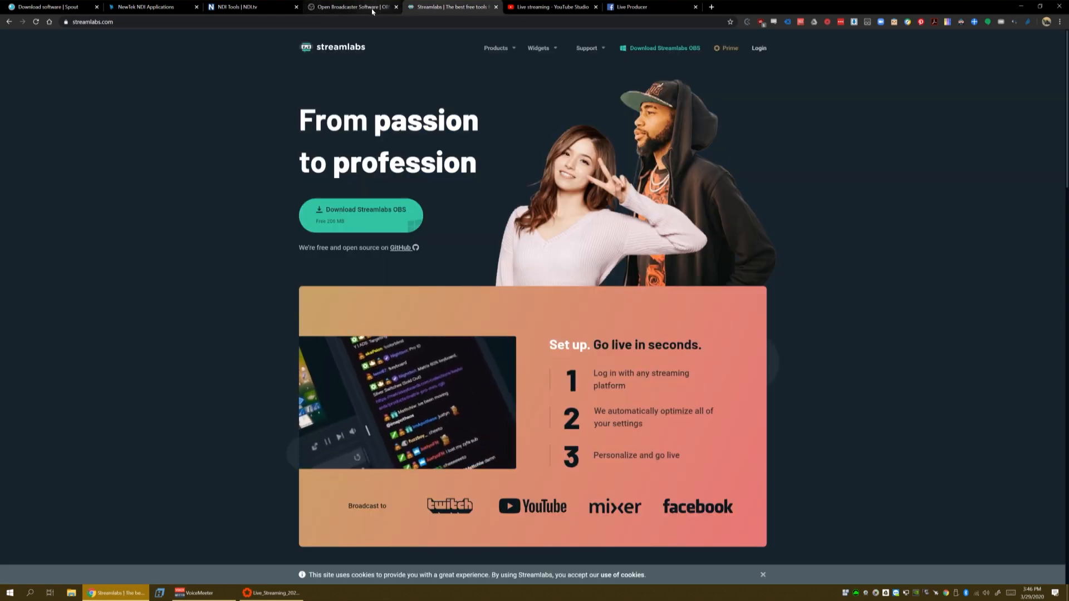
{"action": "left_click", "coordinate": [377, 6]}
{"action": "key", "text": "ctrl+Tab"}
{"action": "left_click", "coordinate": [370, 7]}
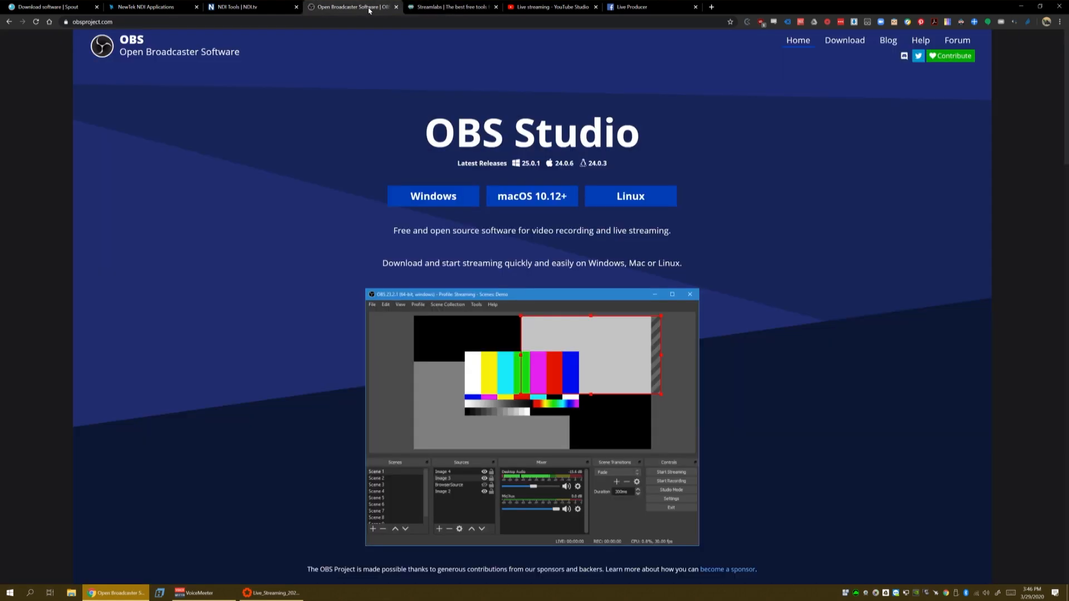
{"action": "left_click", "coordinate": [443, 7]}
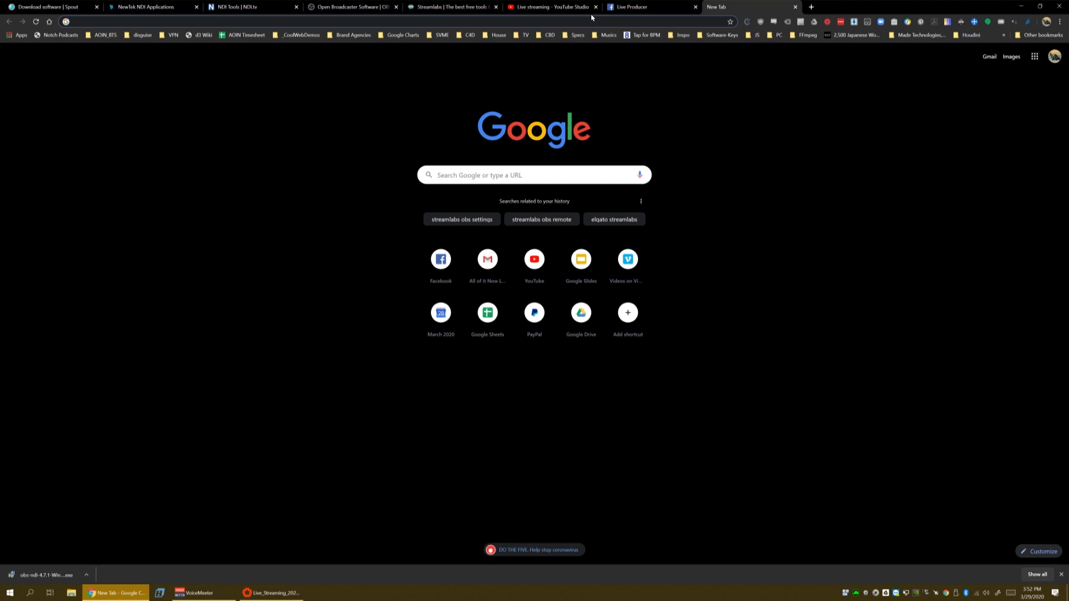
- Search Google for "obs ndi" and open the OBS plugin page for obs-ndi NewTek NDI integration into OBS Studio
{"action": "type", "text": "obs ndi"}
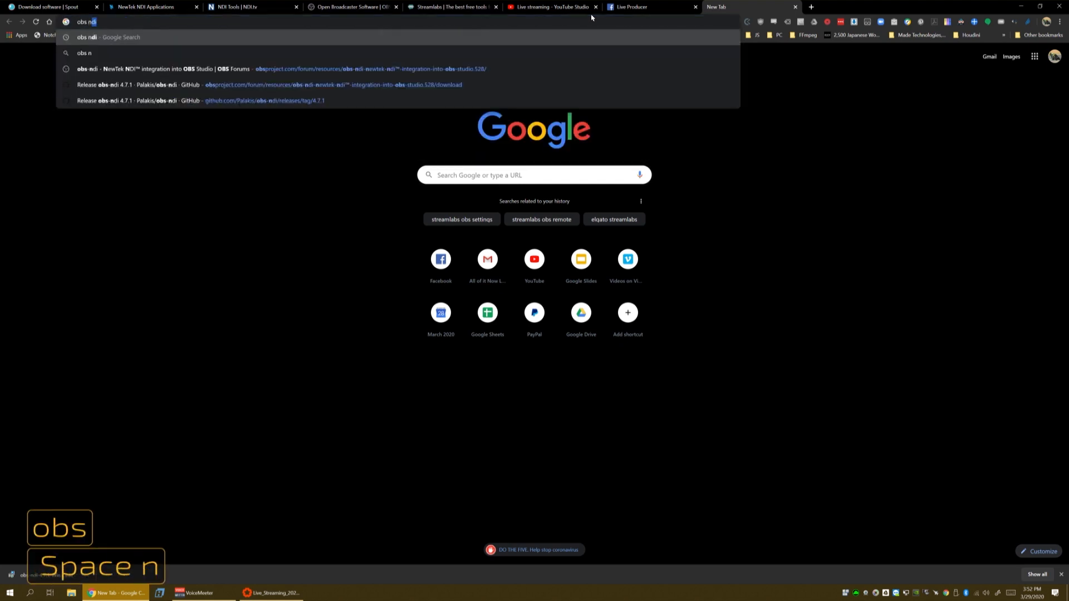
{"action": "key", "text": "Return"}
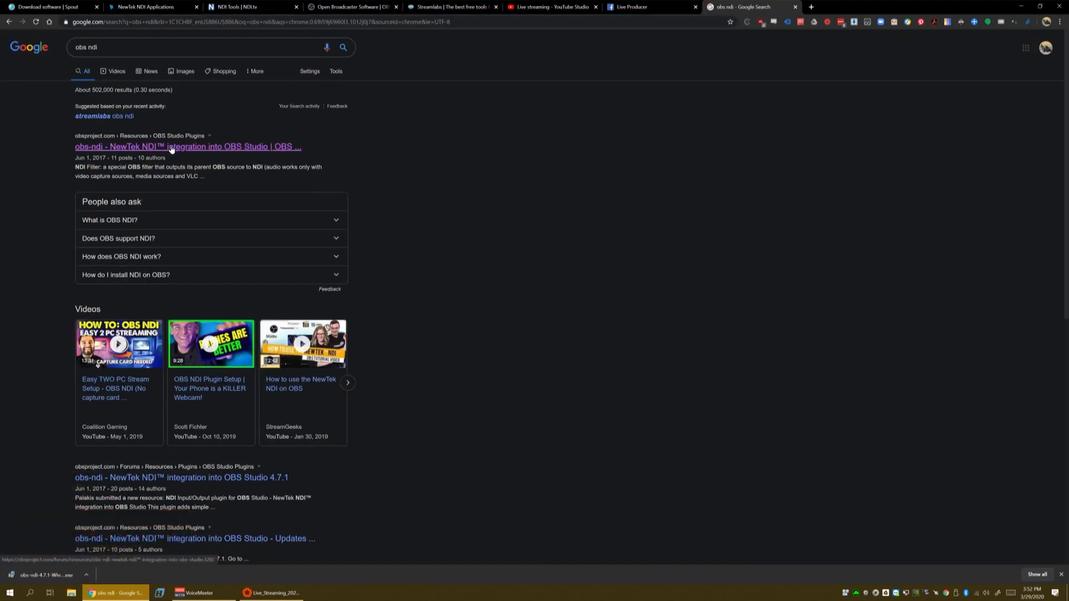
{"action": "left_click", "coordinate": [167, 148]}
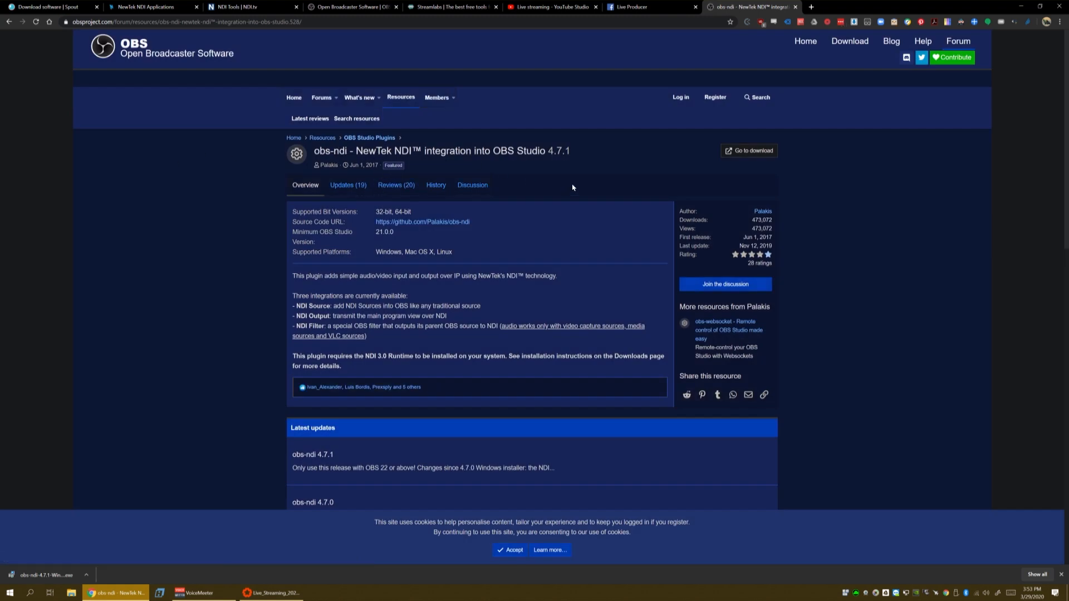
- Download obs-ndi-4.7.1-Windows-Installer.exe from the plugin's GitHub release page
{"action": "left_click", "coordinate": [743, 152]}
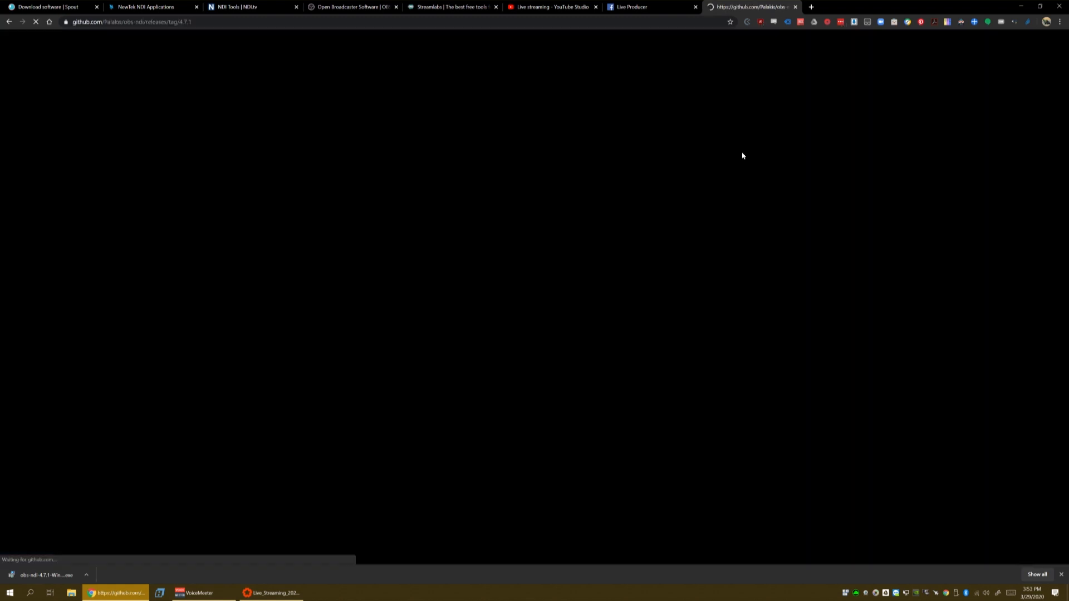
{"action": "scroll", "coordinate": [505, 285], "scroll_direction": "down", "scroll_amount": 3}
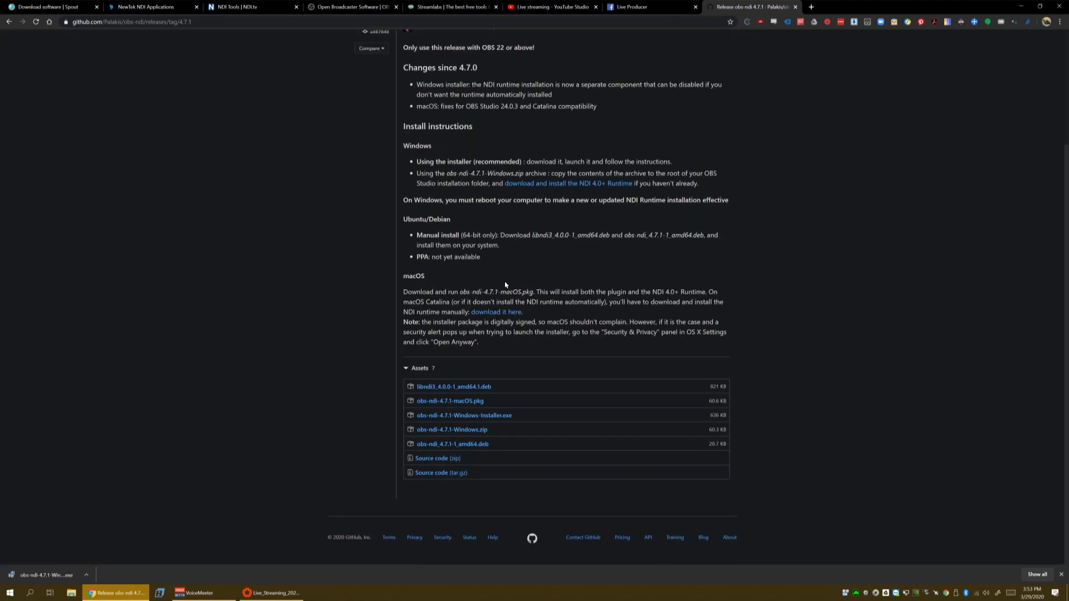
{"action": "left_click", "coordinate": [482, 417]}
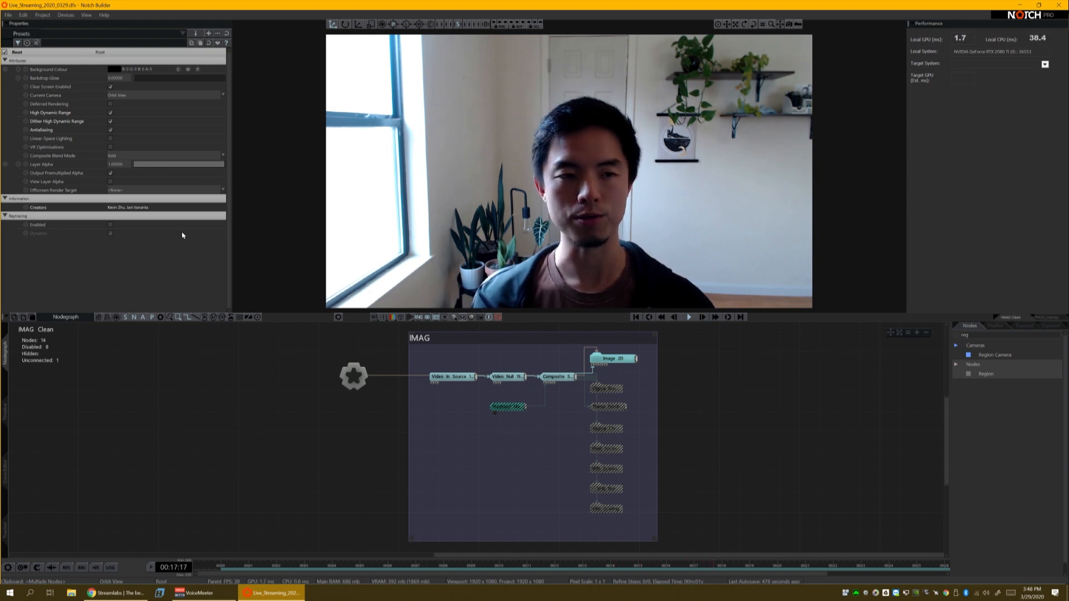
- In Notch Builder, review the webcam's device, resolution, frame rate and mode in the Video In/Camera/Kinect settings
{"action": "left_click", "coordinate": [72, 16]}
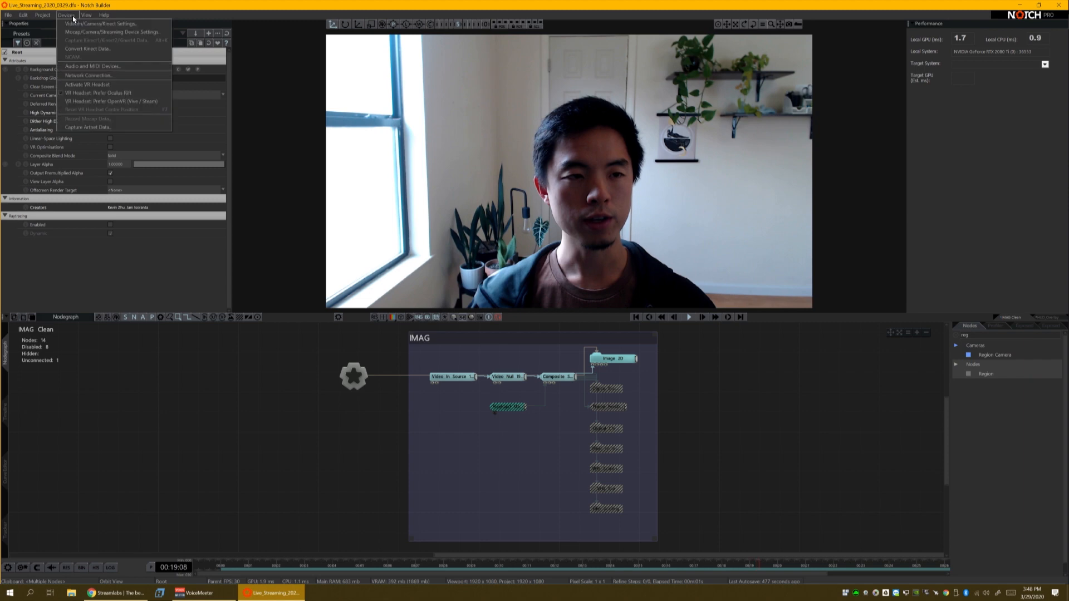
{"action": "left_click", "coordinate": [121, 25]}
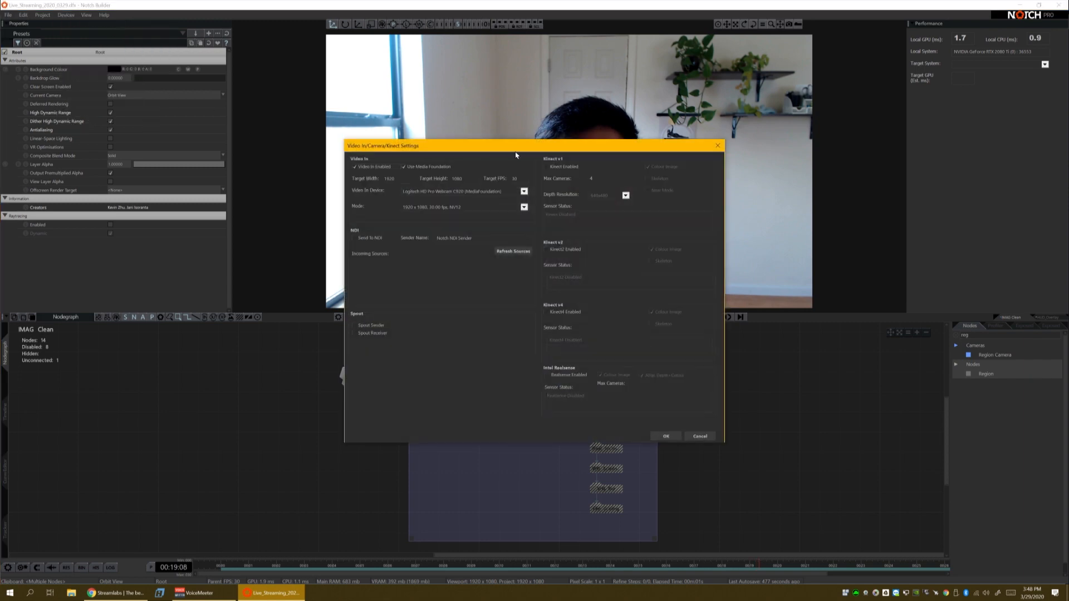
{"action": "left_click_drag", "start_coordinate": [516, 155], "coordinate": [488, 160]}
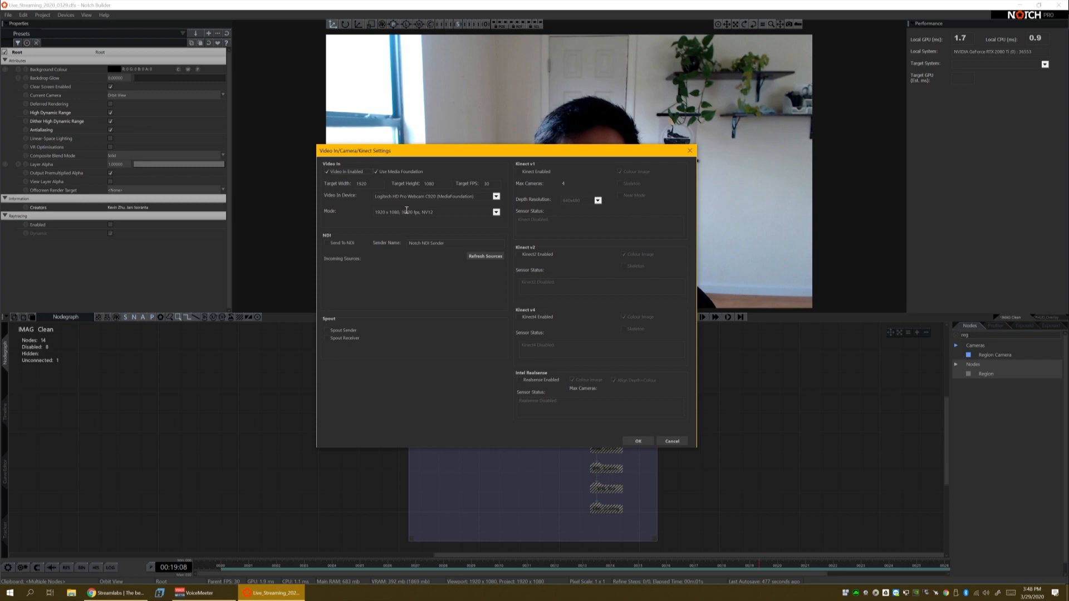
{"action": "left_click", "coordinate": [638, 441]}
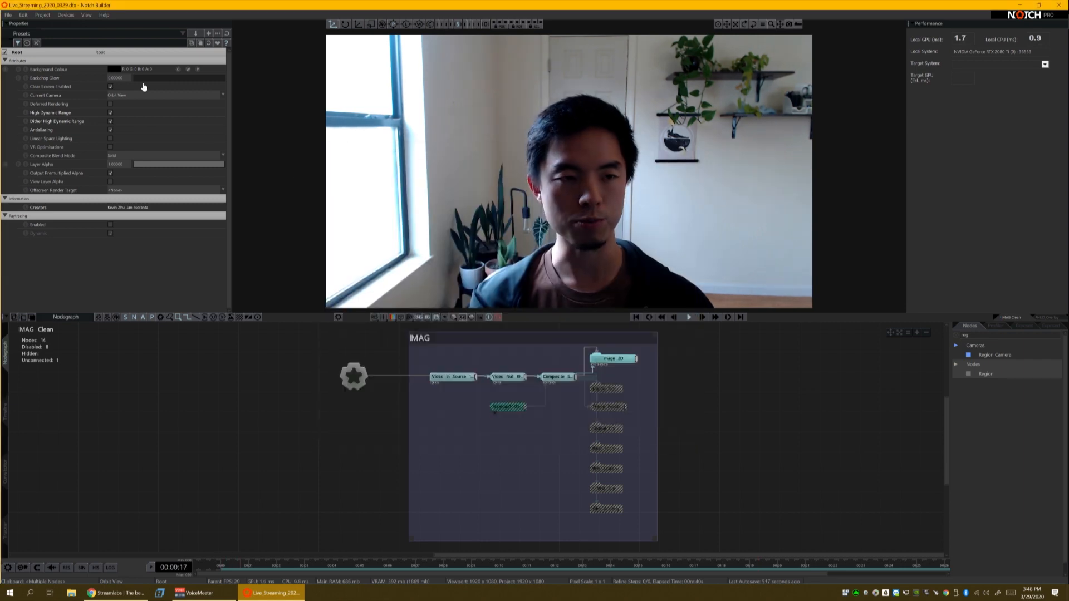
- Set the project's output resizing to Scale / Filter Output To Window and check the timeline's frame rate limits
{"action": "left_click", "coordinate": [43, 15]}
{"action": "left_click", "coordinate": [70, 74]}
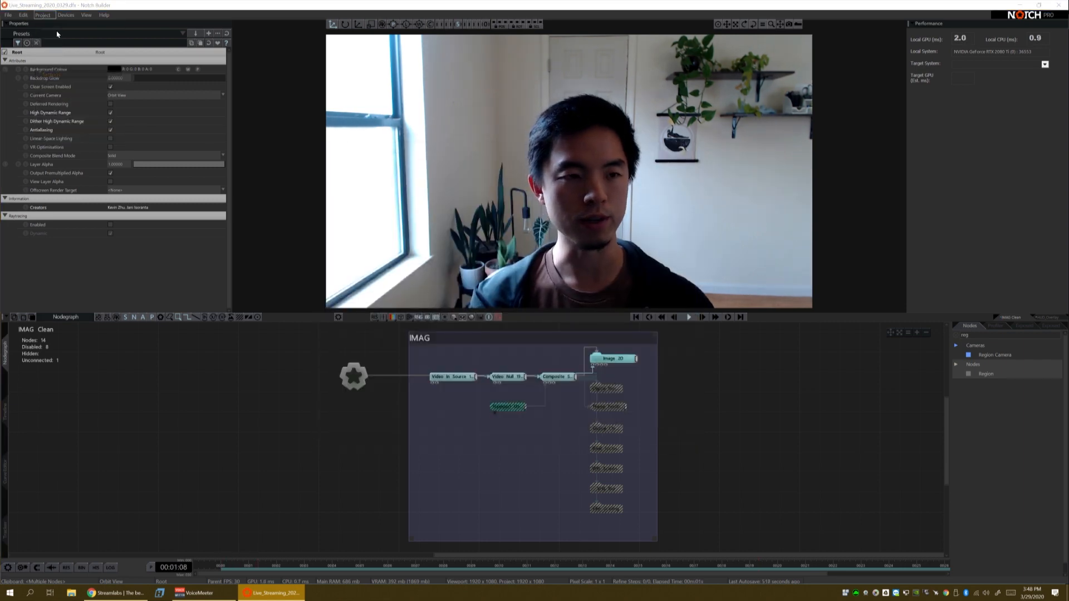
{"action": "left_click", "coordinate": [479, 181]}
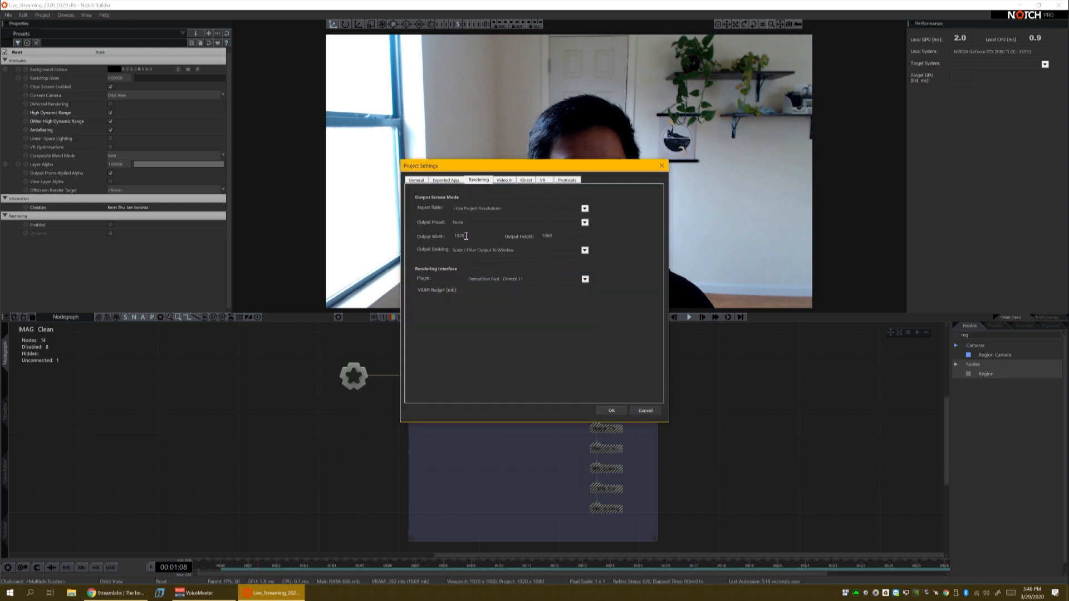
{"action": "left_click", "coordinate": [547, 236]}
{"action": "left_click", "coordinate": [584, 252]}
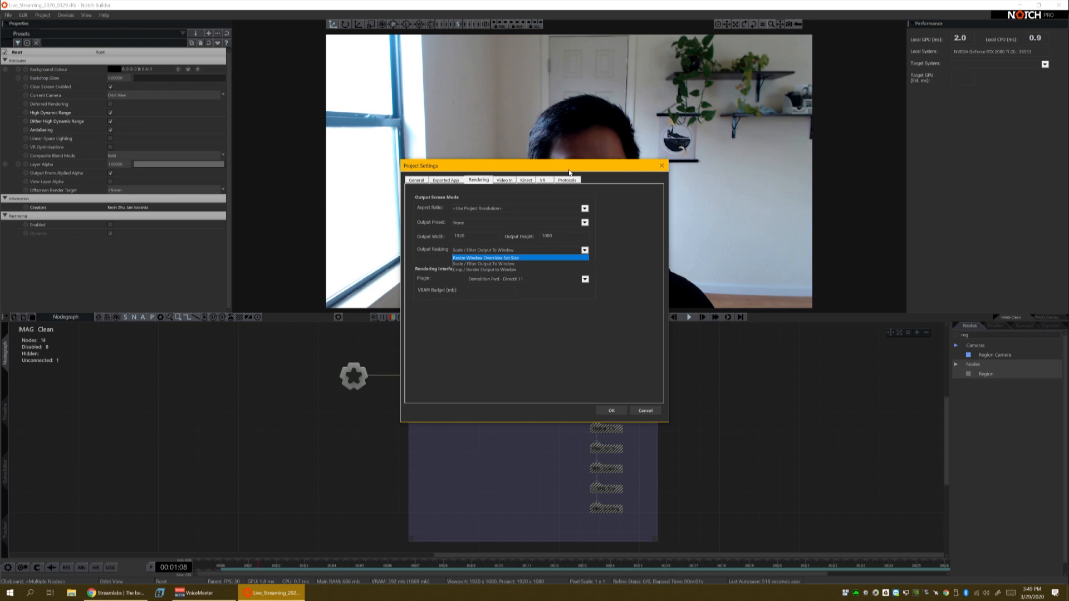
{"action": "left_click", "coordinate": [469, 264]}
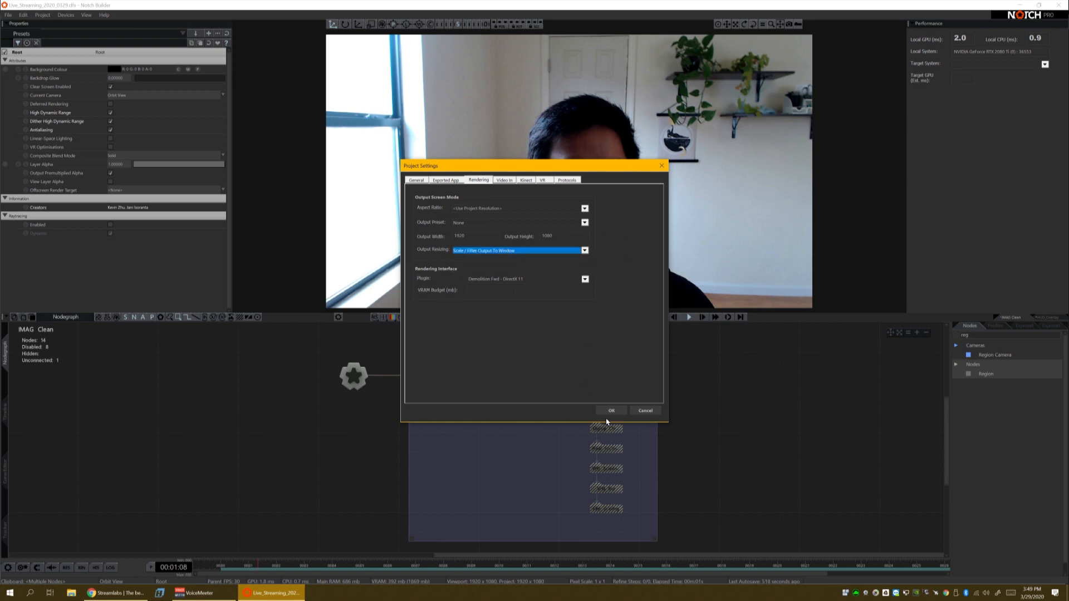
{"action": "left_click", "coordinate": [611, 410]}
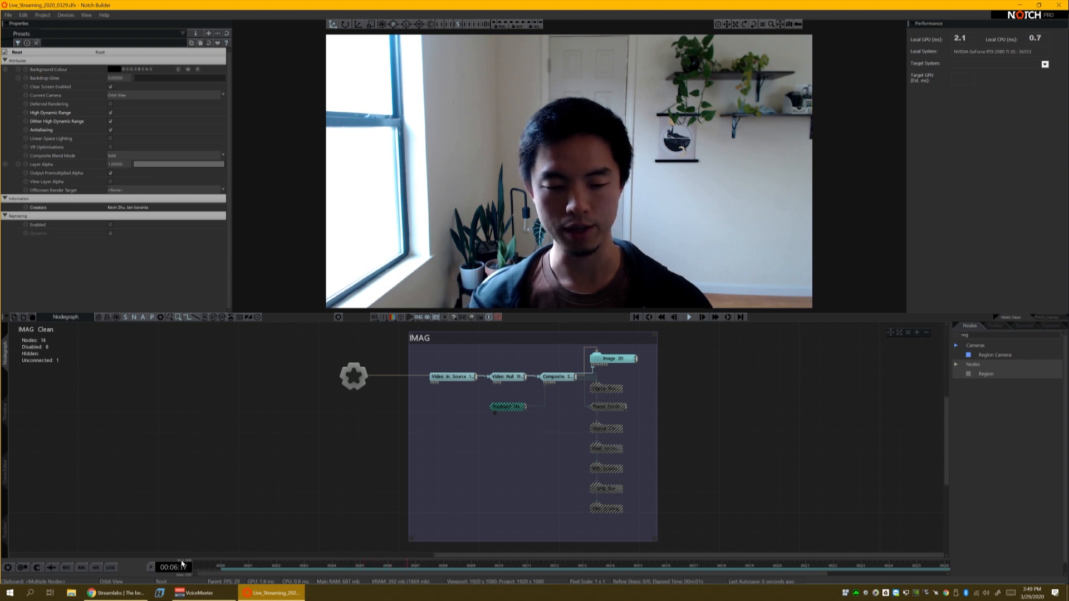
{"action": "left_click", "coordinate": [151, 567]}
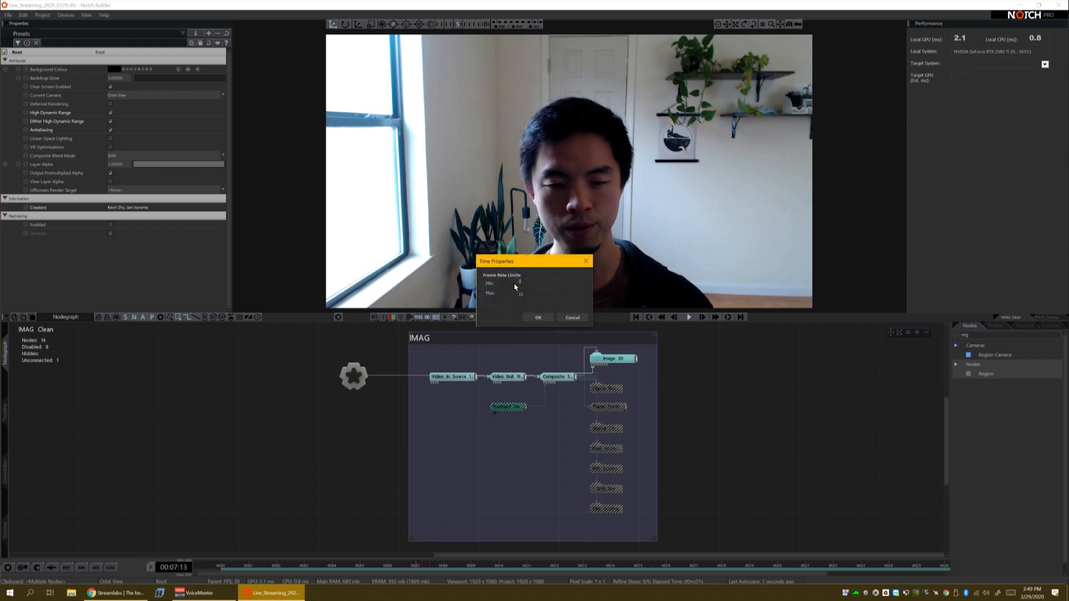
{"action": "left_click", "coordinate": [538, 317]}
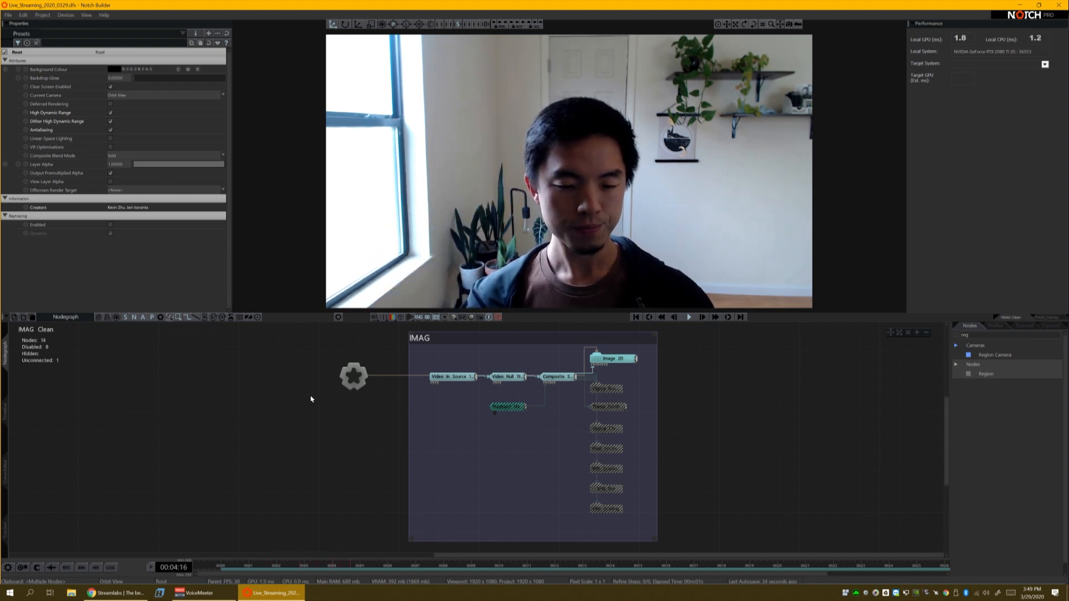
- Enable Send To NDI in the Video In/Camera/Kinect settings, using the sender name Notch NDI Sender
{"action": "left_click", "coordinate": [66, 15]}
{"action": "left_click", "coordinate": [72, 25]}
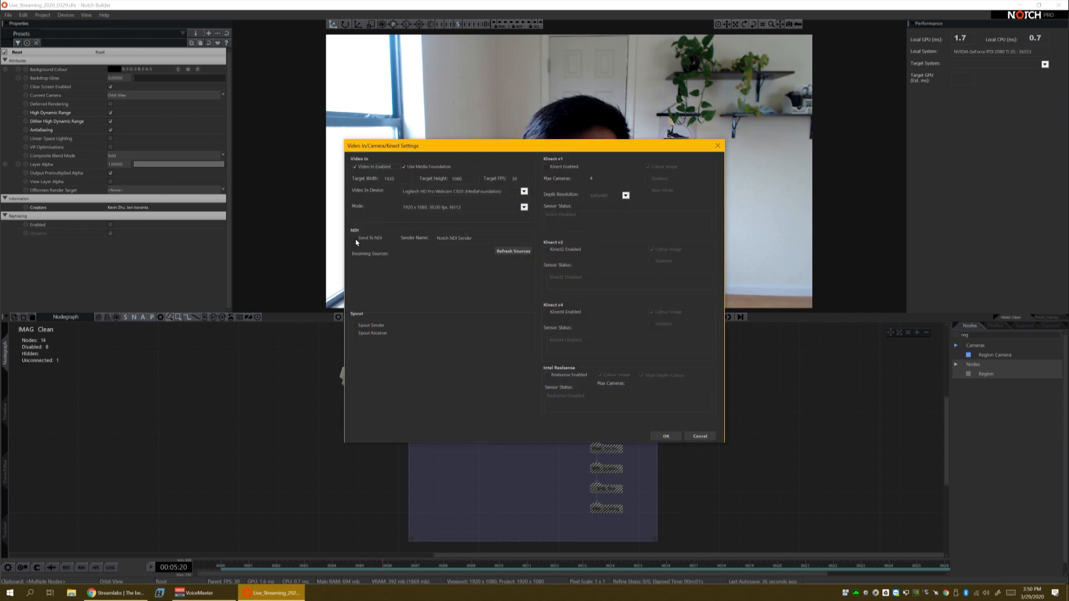
{"action": "left_click", "coordinate": [356, 238]}
{"action": "left_click", "coordinate": [667, 437]}
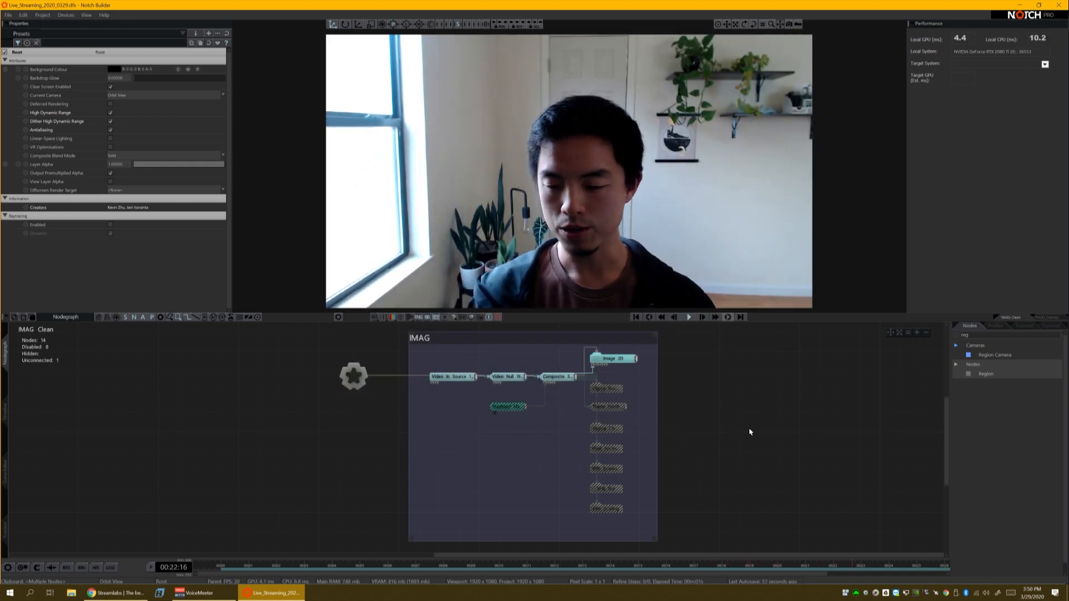
- Search the computer for Studio Monitor and launch it to receive the NDI feed
{"action": "key", "text": "super+ctrl"}
{"action": "key", "text": "super"}
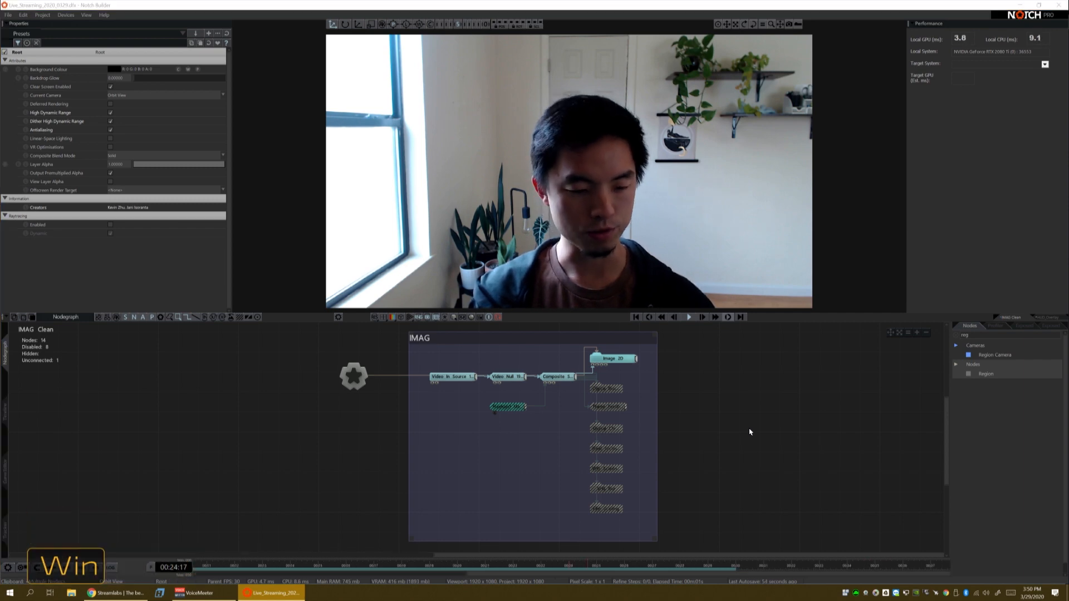
{"action": "type", "text": "studio mo"}
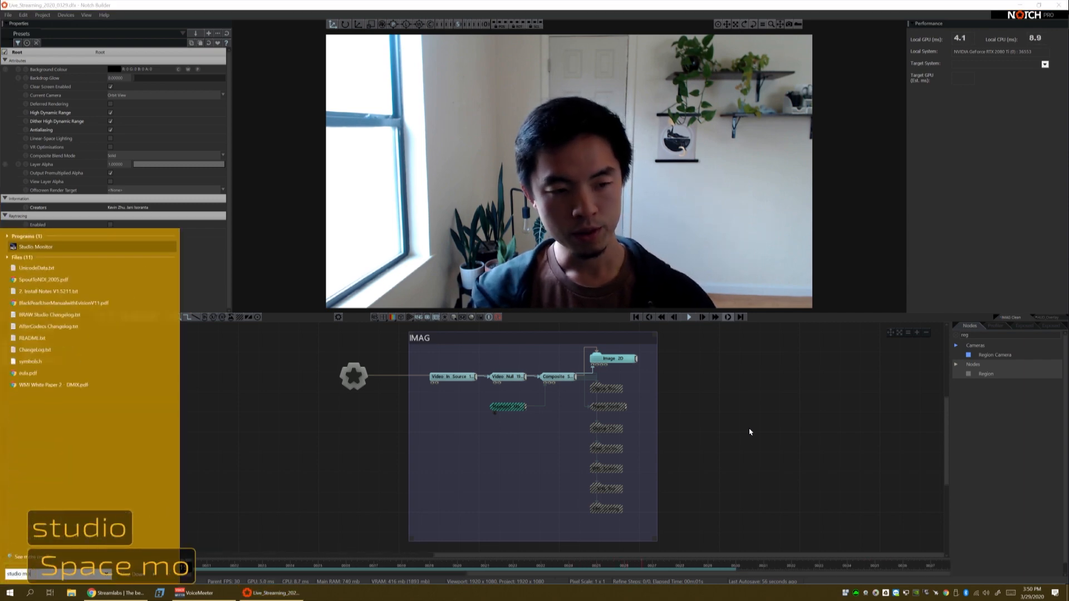
{"action": "key", "text": "Return"}
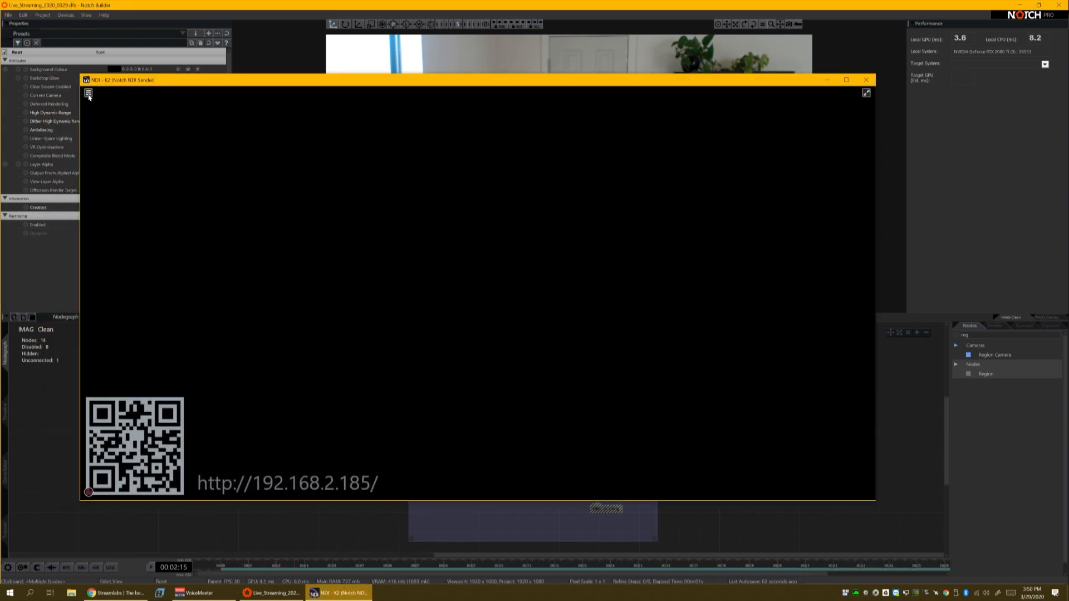
- Check in Studio Monitor's source list that the Notch NDI Sender feed under K2 is selected
{"action": "left_click", "coordinate": [88, 94]}
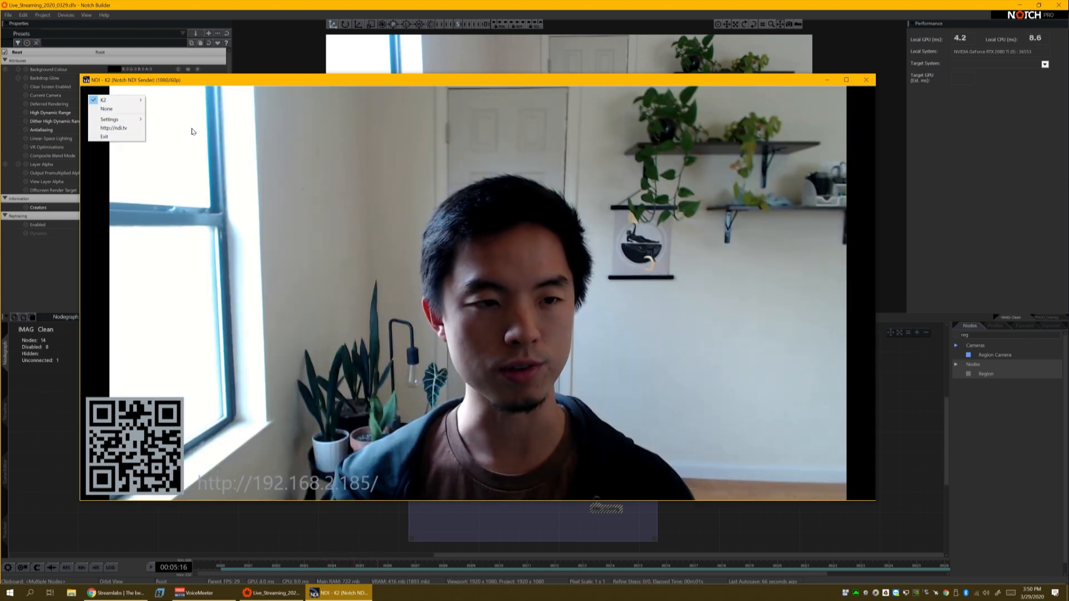
{"action": "left_click", "coordinate": [89, 99]}
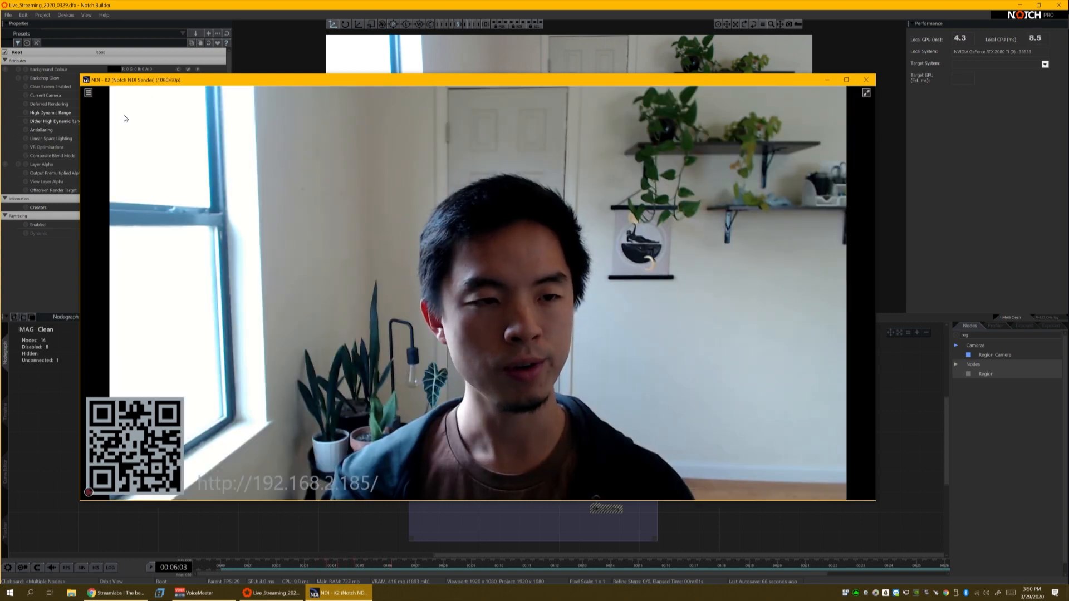
{"action": "left_click", "coordinate": [89, 97]}
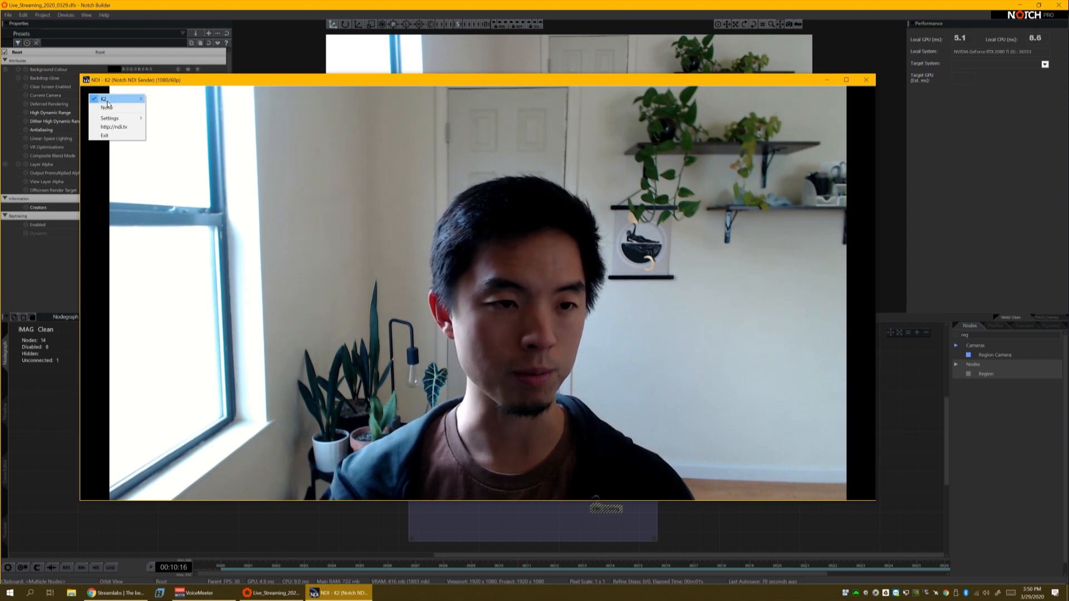
{"action": "mouse_move", "coordinate": [111, 99]}
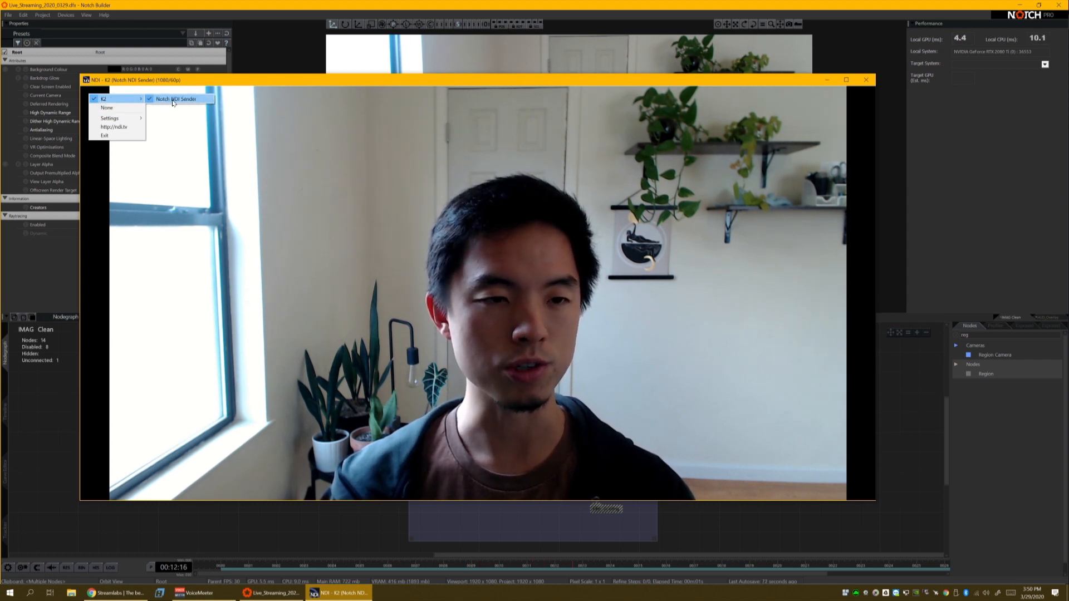
{"action": "left_click", "coordinate": [268, 139]}
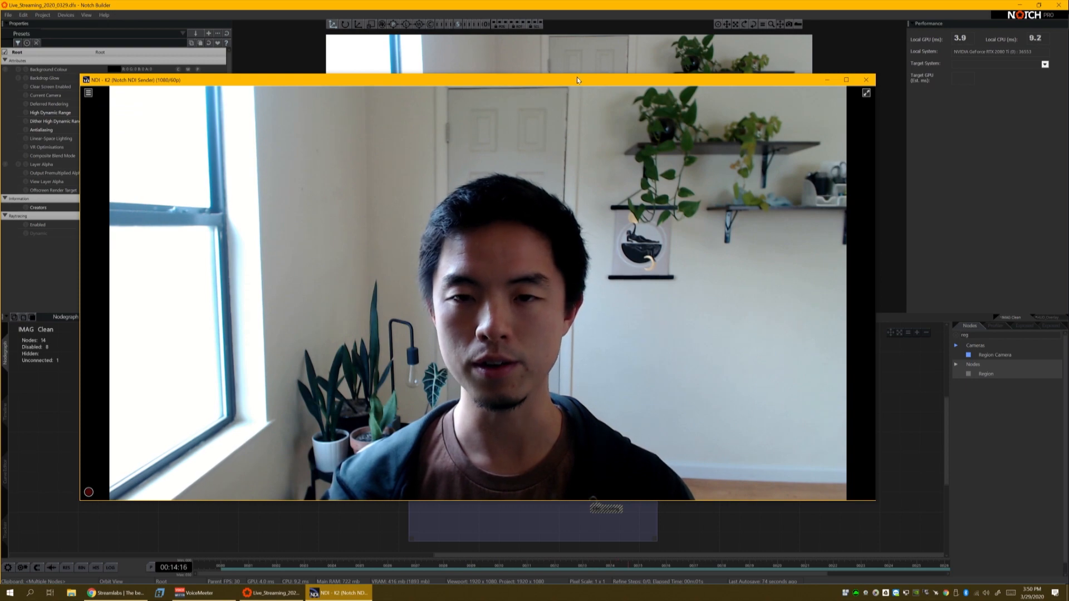
{"action": "left_click_drag", "start_coordinate": [576, 80], "coordinate": [510, 87]}
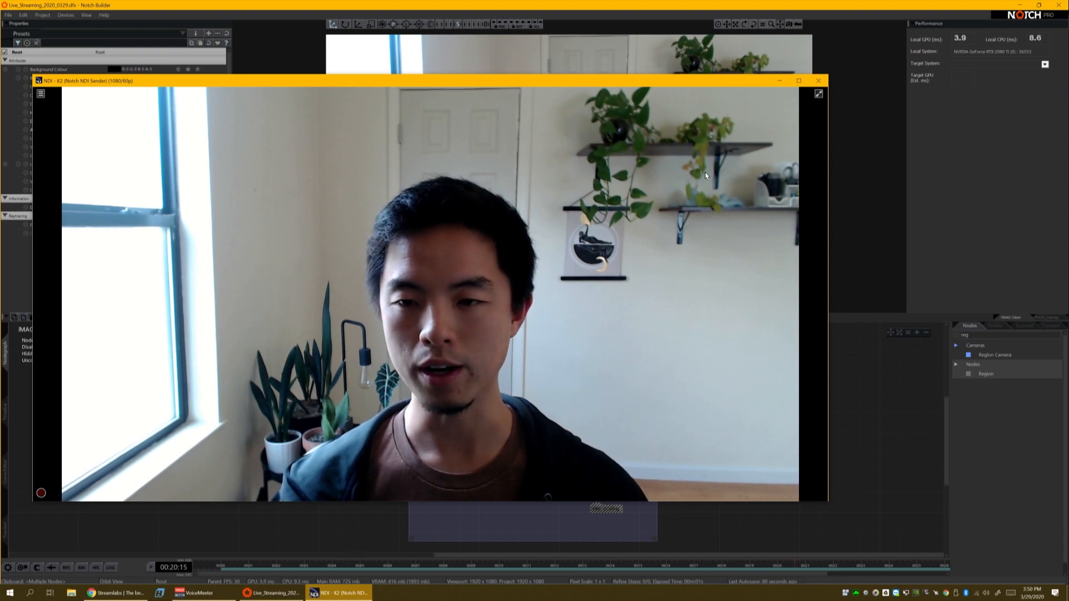
- Show the viewport grid in Notch, compare it with the NDI feed in Studio Monitor, and close the monitor
{"action": "left_click_drag", "start_coordinate": [750, 80], "coordinate": [691, 249]}
{"action": "key", "text": "space"}
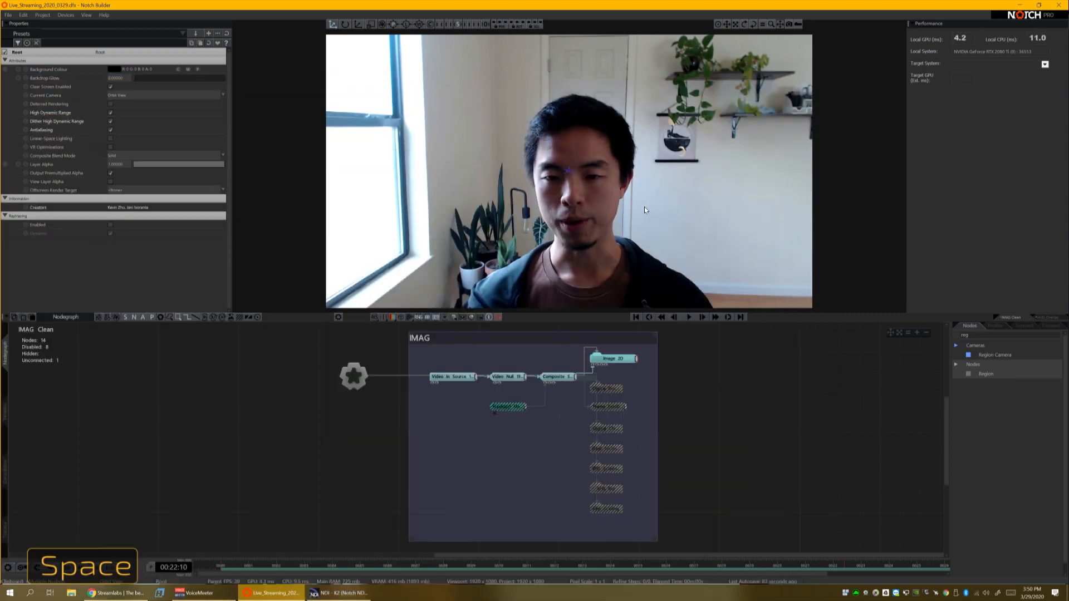
{"action": "key", "text": "alt+g"}
{"action": "left_click", "coordinate": [369, 594]}
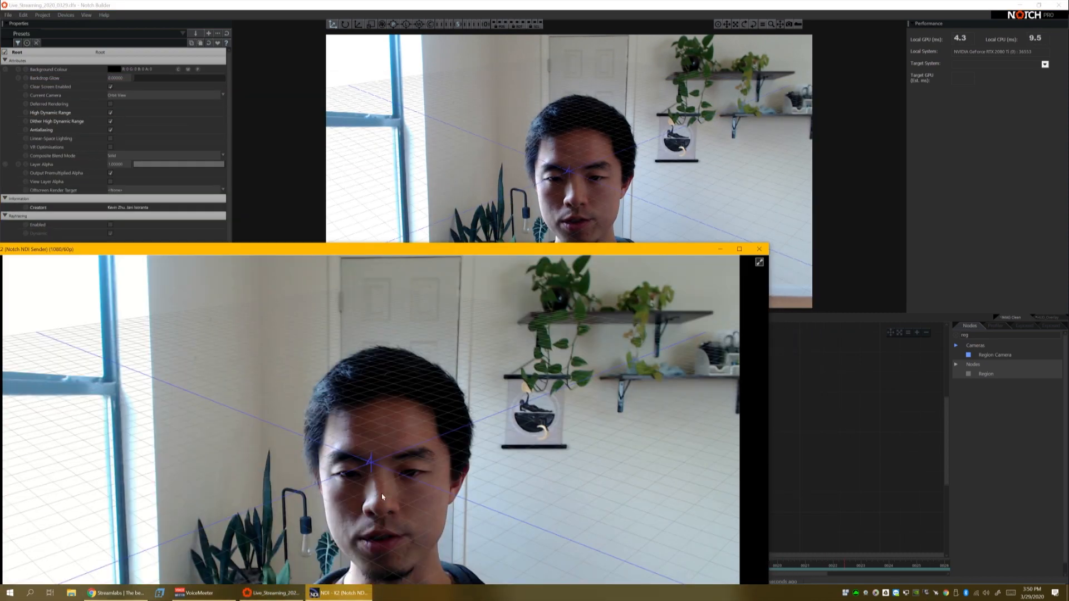
{"action": "left_click_drag", "start_coordinate": [472, 250], "coordinate": [572, 82]}
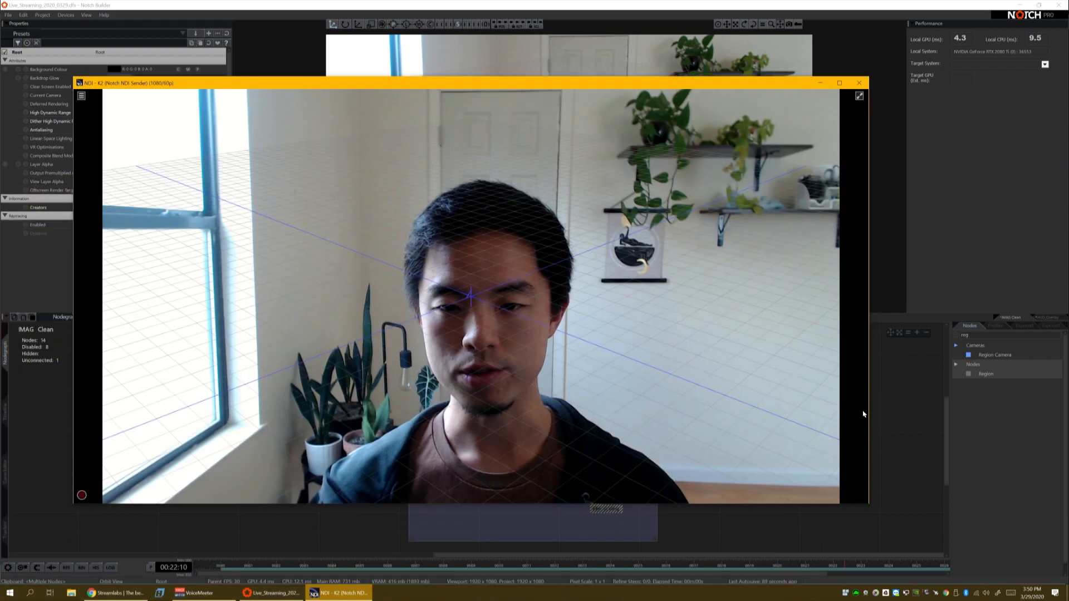
{"action": "left_click", "coordinate": [859, 84]}
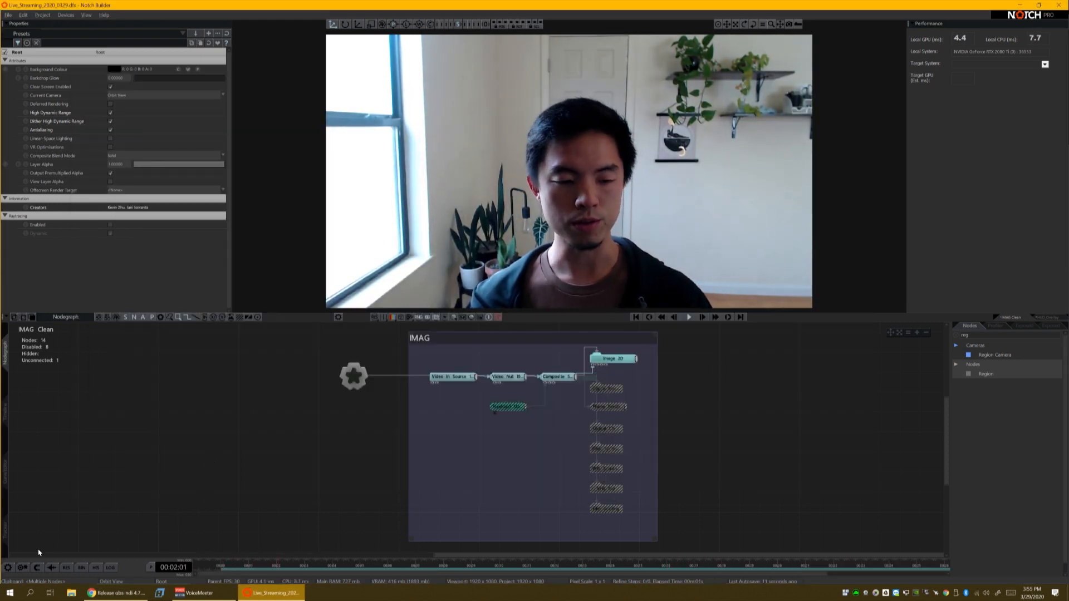
- Search the computer for OBS and launch the 64-bit OBS Studio
{"action": "left_click", "coordinate": [10, 592]}
{"action": "type", "text": "obs"}
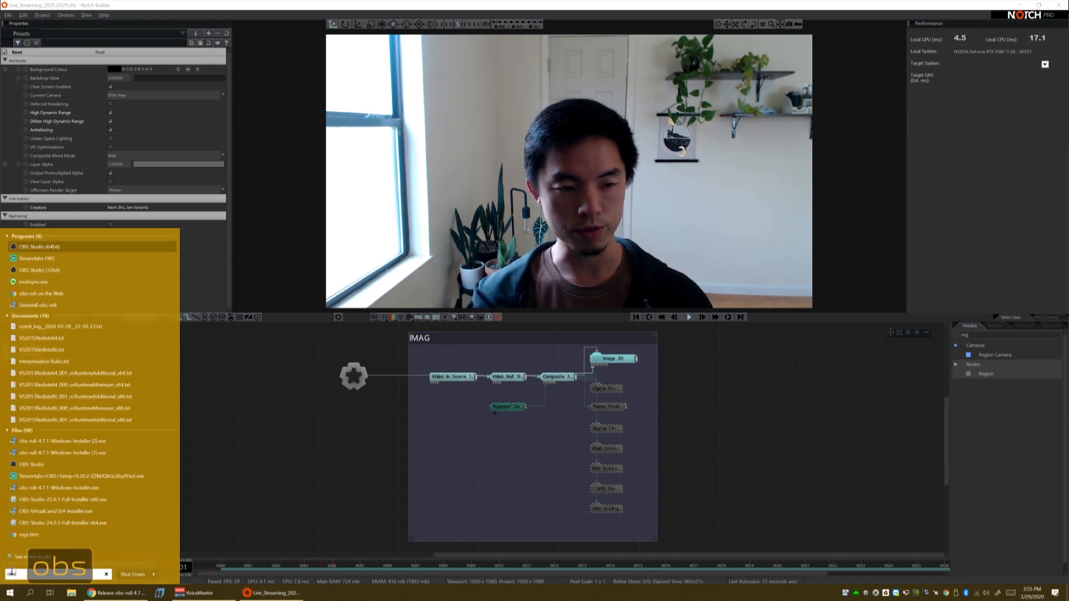
{"action": "key", "text": "Return"}
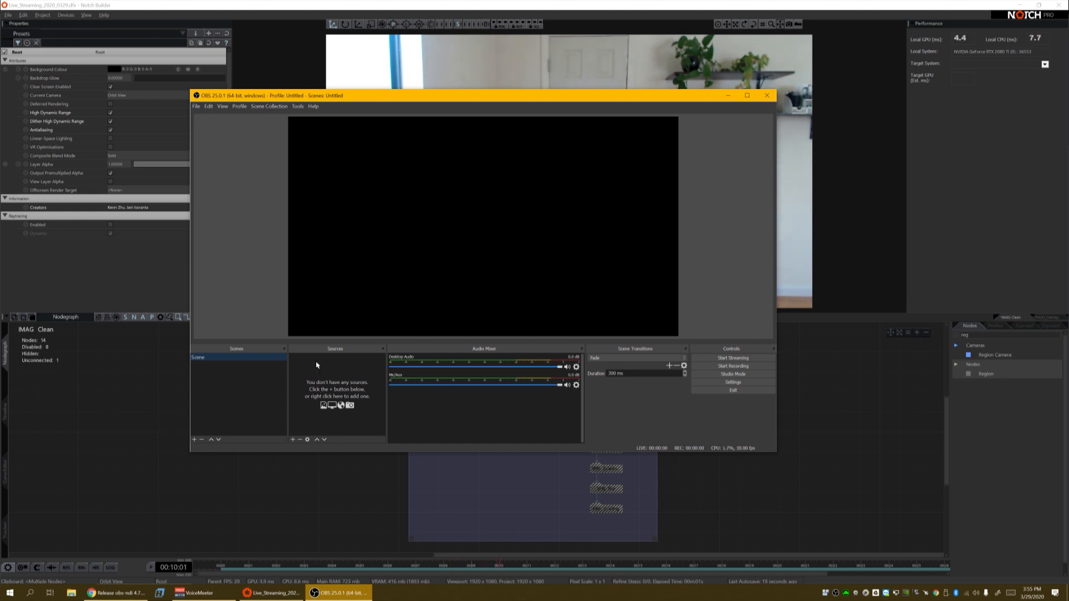
- Add a new NDI source named "Notch NDI" to the scene
{"action": "left_click", "coordinate": [292, 439]}
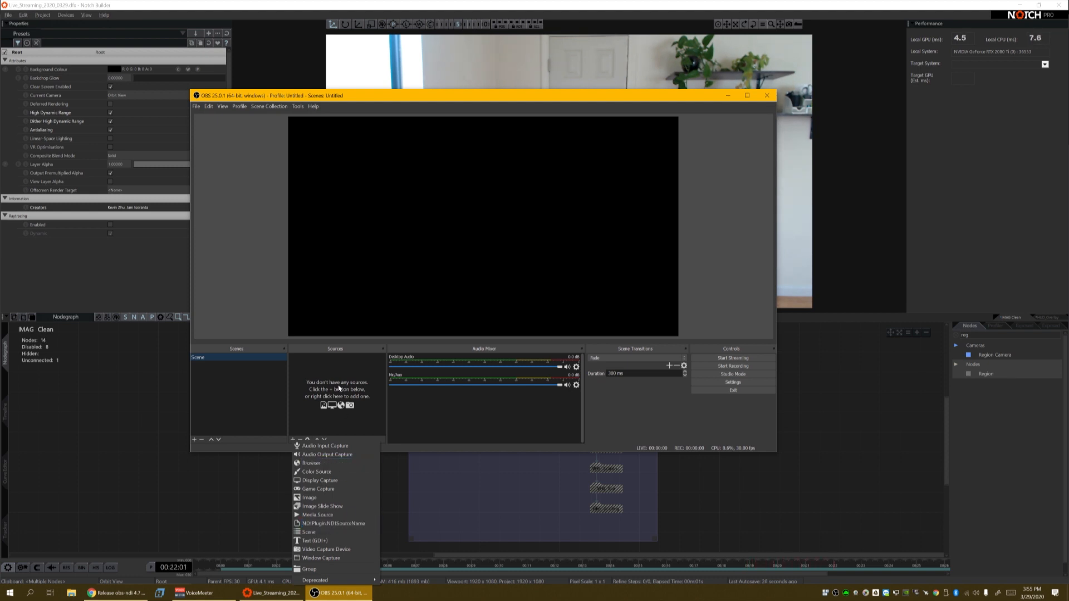
{"action": "left_click", "coordinate": [339, 360]}
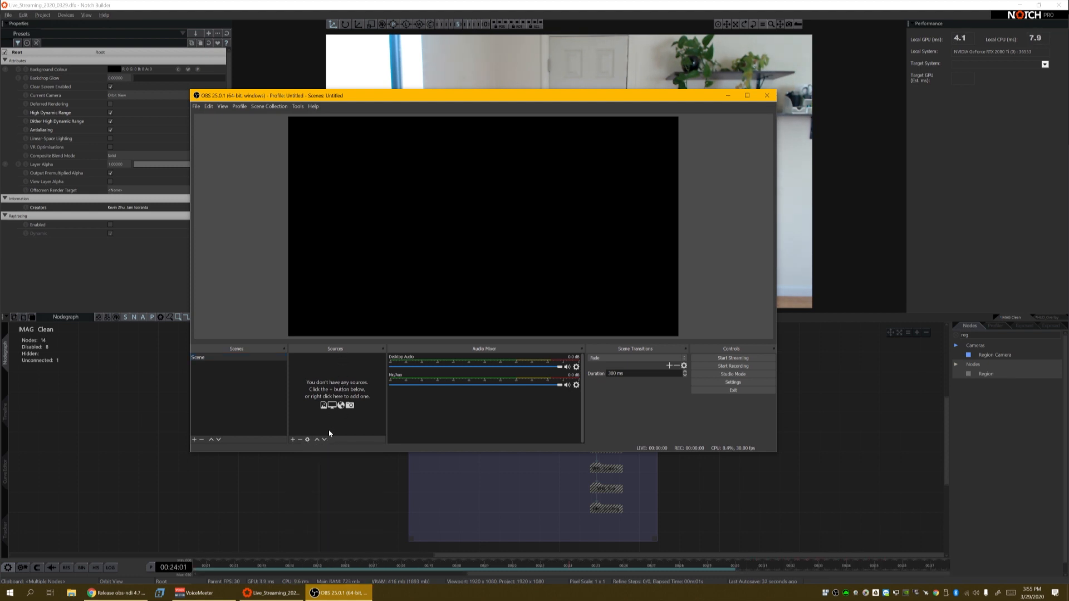
{"action": "left_click", "coordinate": [293, 439]}
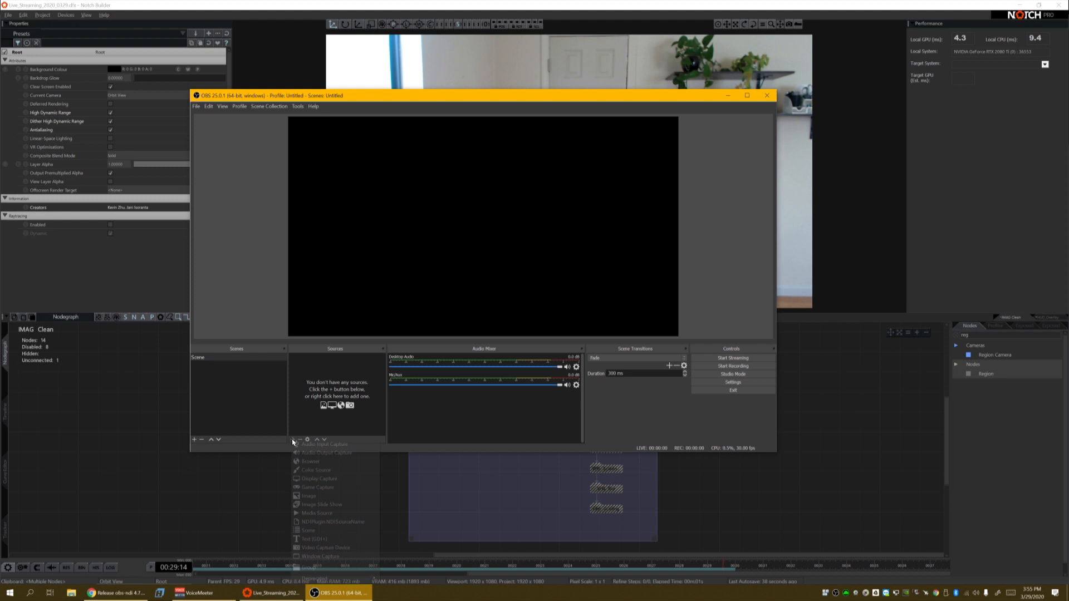
{"action": "left_click", "coordinate": [309, 518]}
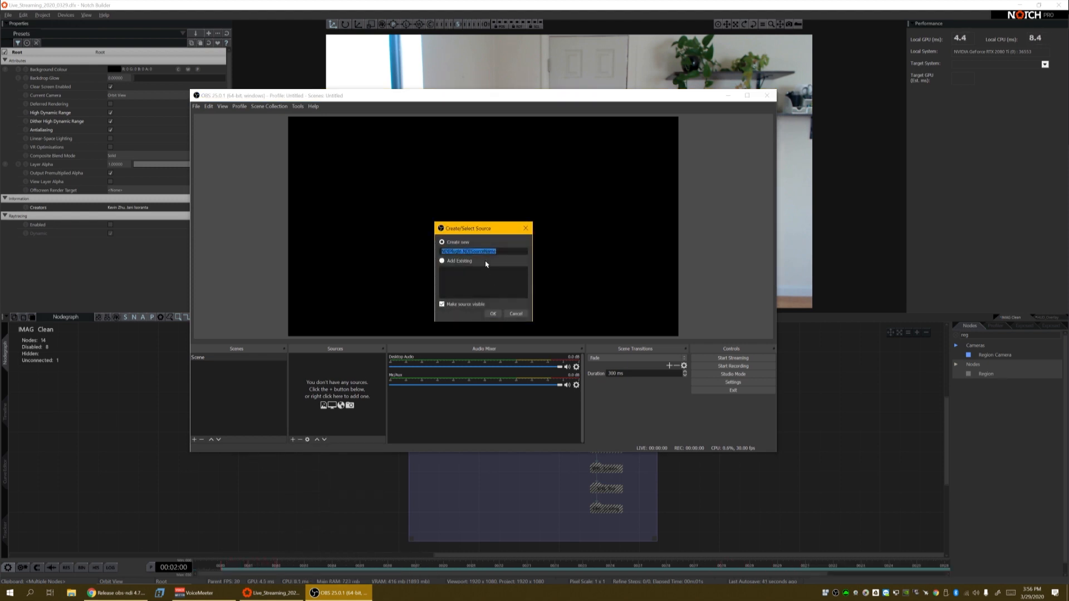
{"action": "type", "text": "Notch NDI"}
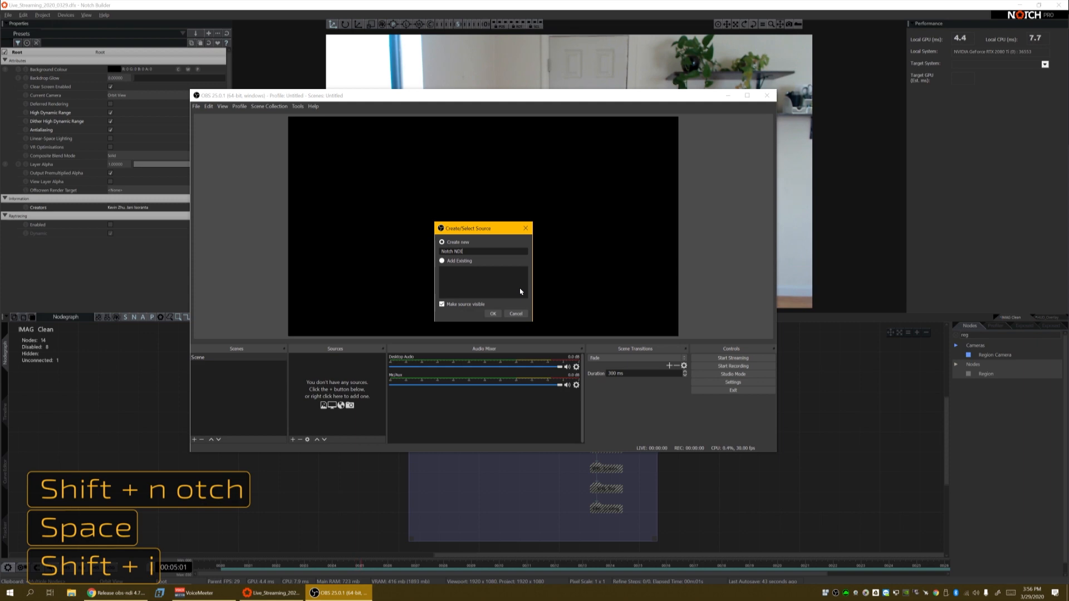
{"action": "key", "text": "Return"}
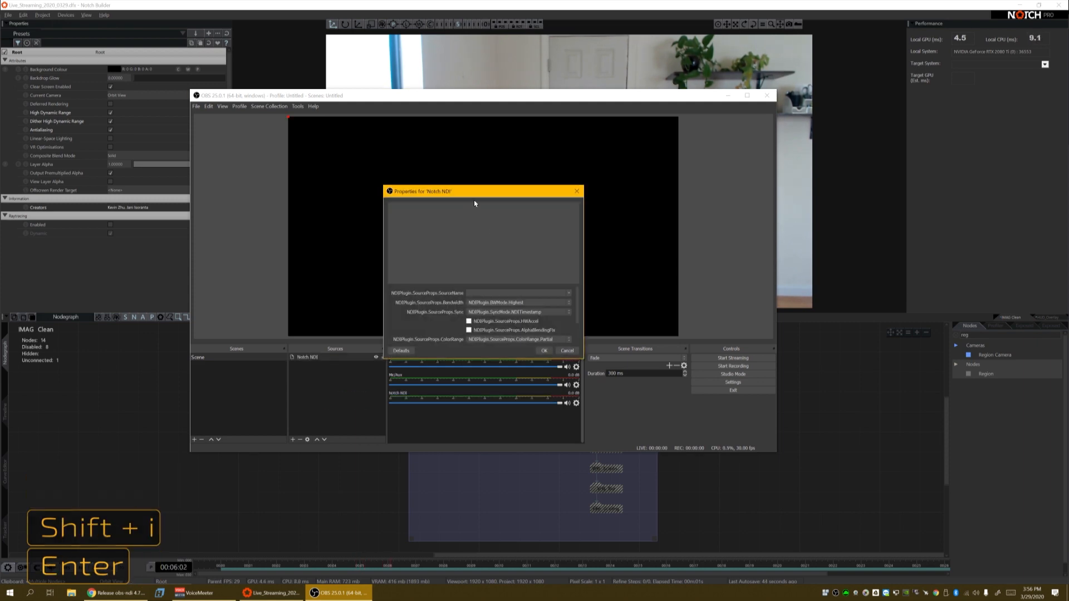
- Set the Notch NDI source to receive the K2 (Notch NDI Sender) feed and accept its properties
{"action": "left_click", "coordinate": [569, 293]}
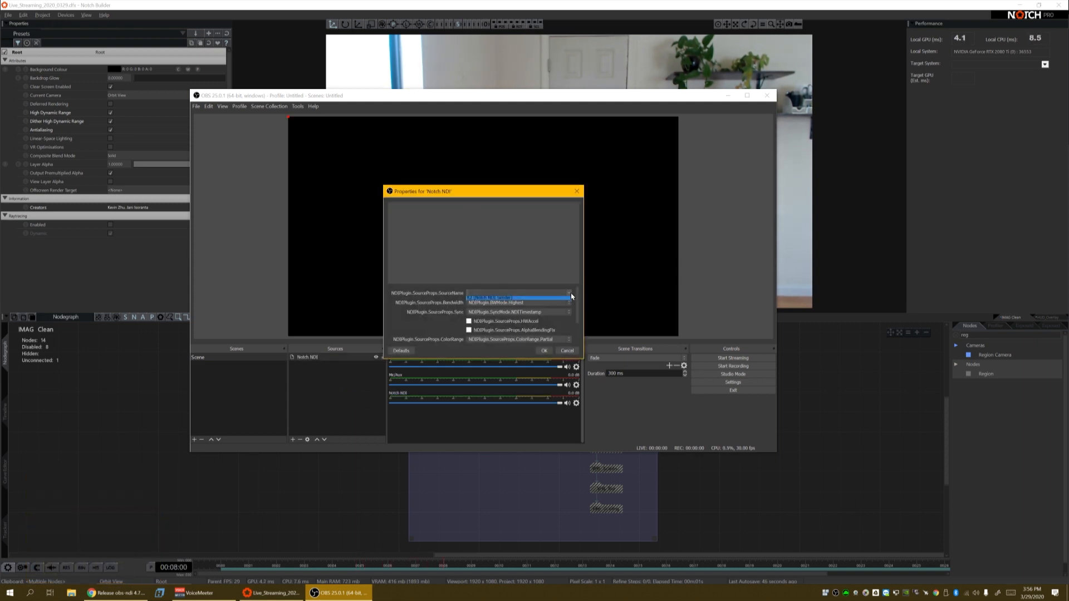
{"action": "left_click", "coordinate": [486, 299]}
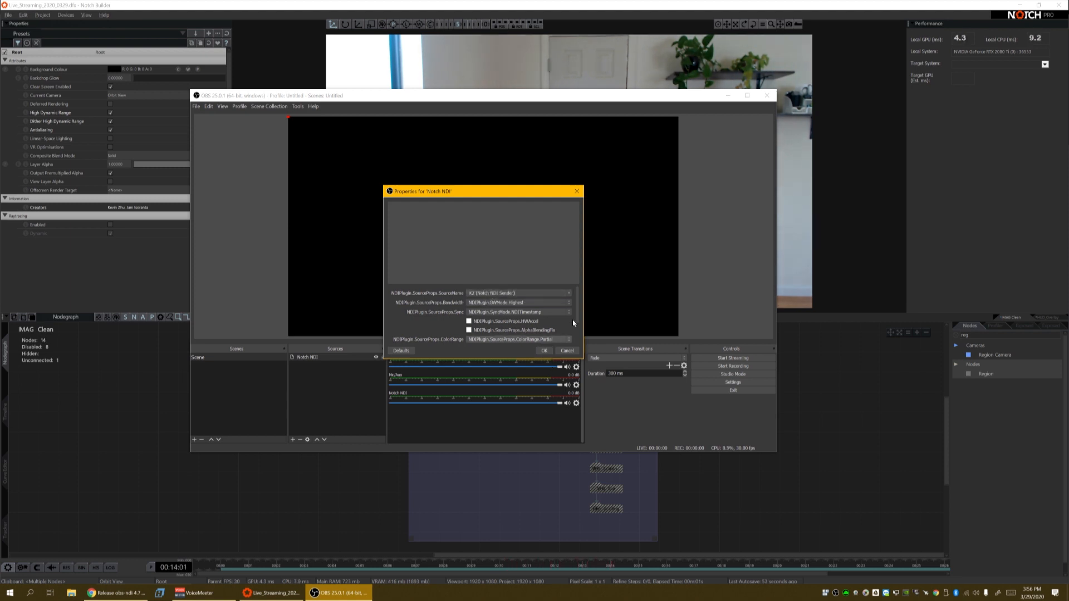
{"action": "scroll", "coordinate": [573, 323], "scroll_direction": "down", "scroll_amount": 2}
{"action": "left_click", "coordinate": [545, 351]}
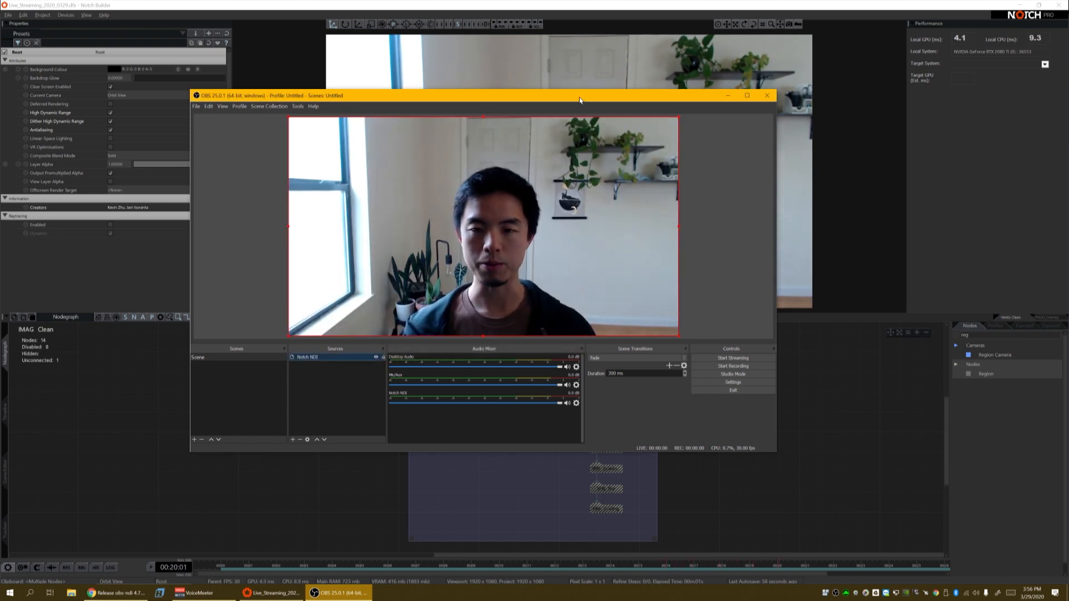
- Toggle the viewport grid on and off in Notch and compare the viewport with the NDI feed in OBS
{"action": "left_click_drag", "start_coordinate": [584, 100], "coordinate": [421, 231]}
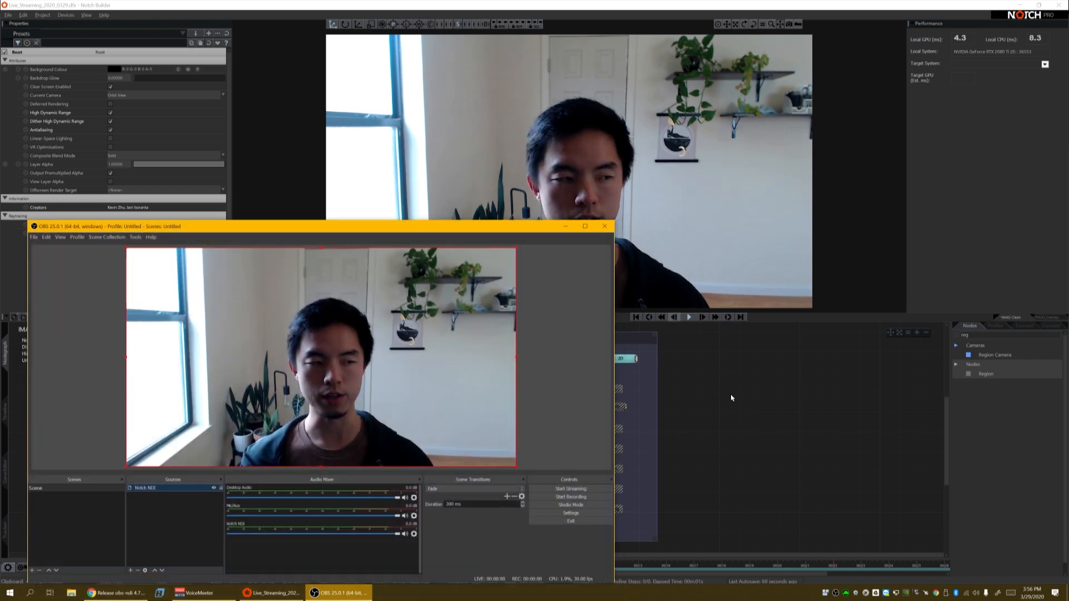
{"action": "key", "text": "alt+g"}
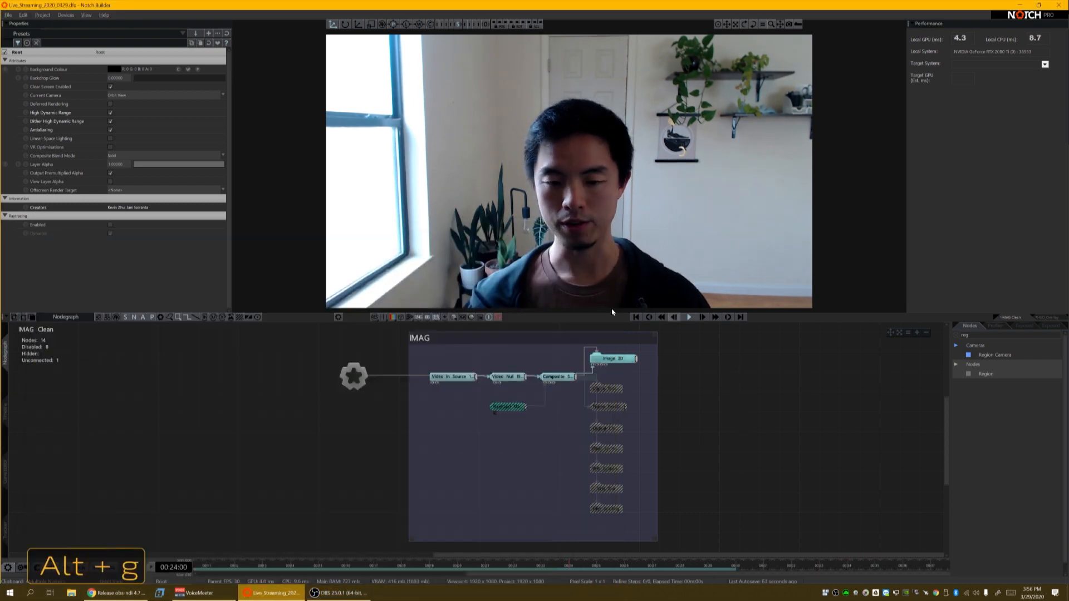
{"action": "key", "text": "alt+g"}
{"action": "left_click", "coordinate": [339, 593]}
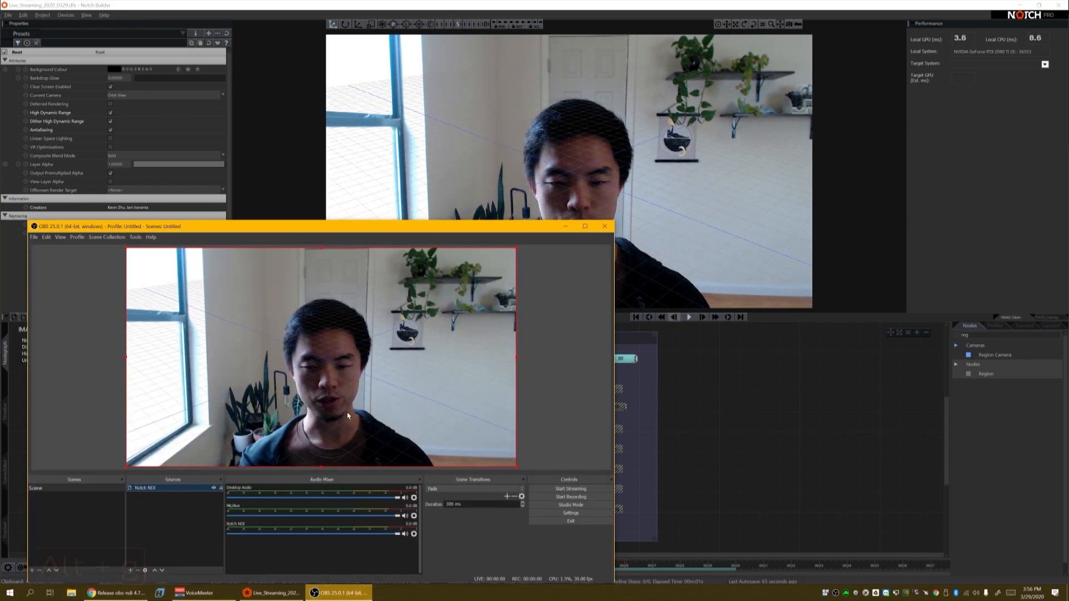
{"action": "left_click", "coordinate": [758, 429]}
{"action": "key", "text": "alt+g"}
{"action": "left_click", "coordinate": [342, 593]}
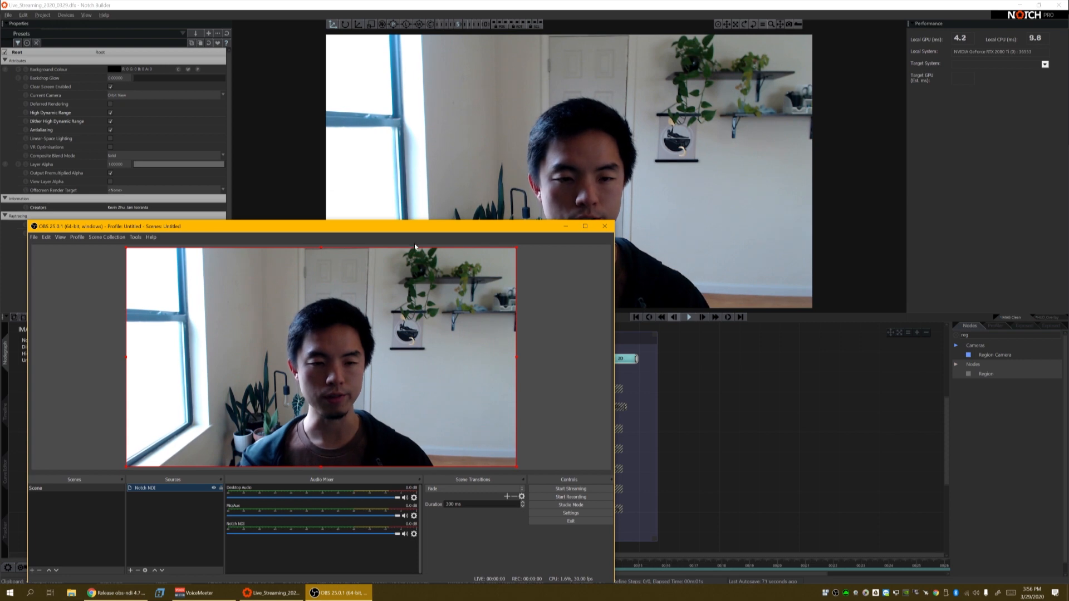
{"action": "left_click_drag", "start_coordinate": [431, 283], "coordinate": [508, 146]}
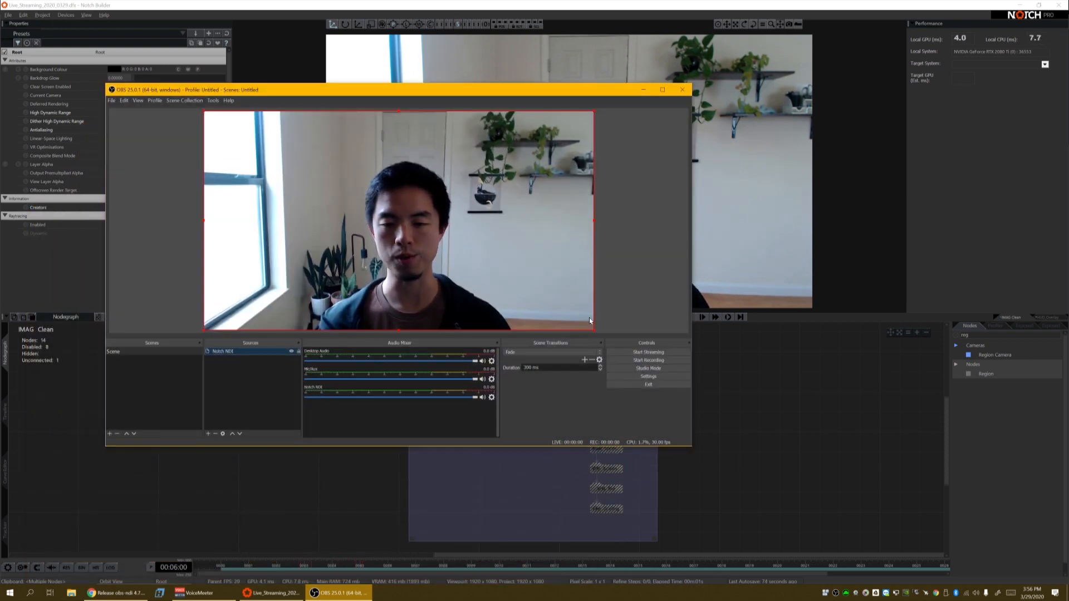
- Set the streaming service to YouTube / YouTube Gaming with the Primary YouTube ingest server
{"action": "left_click", "coordinate": [649, 377]}
{"action": "left_click", "coordinate": [286, 196]}
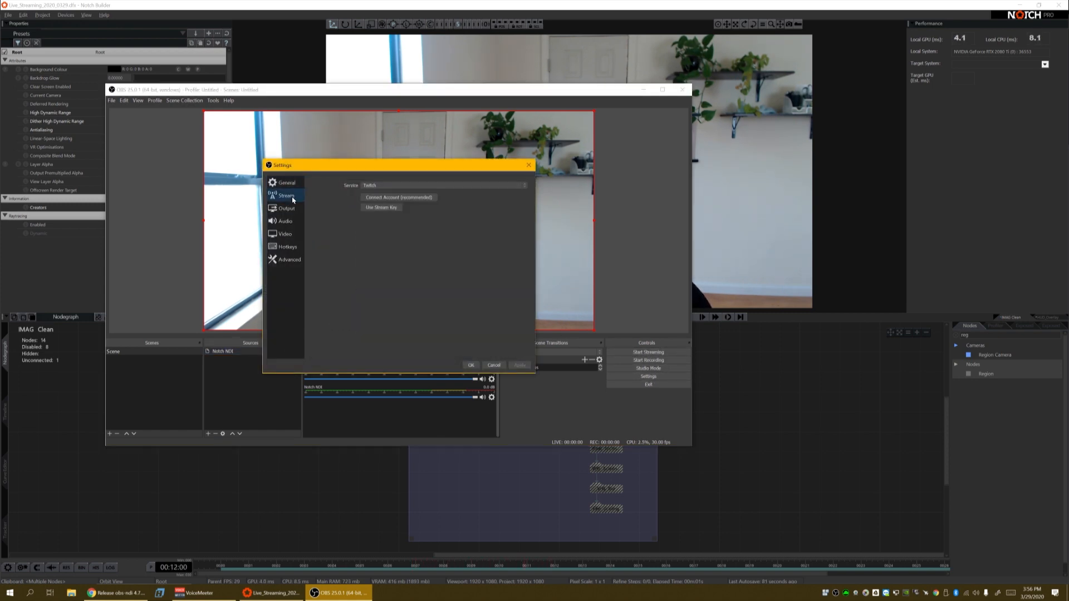
{"action": "left_click", "coordinate": [381, 186]}
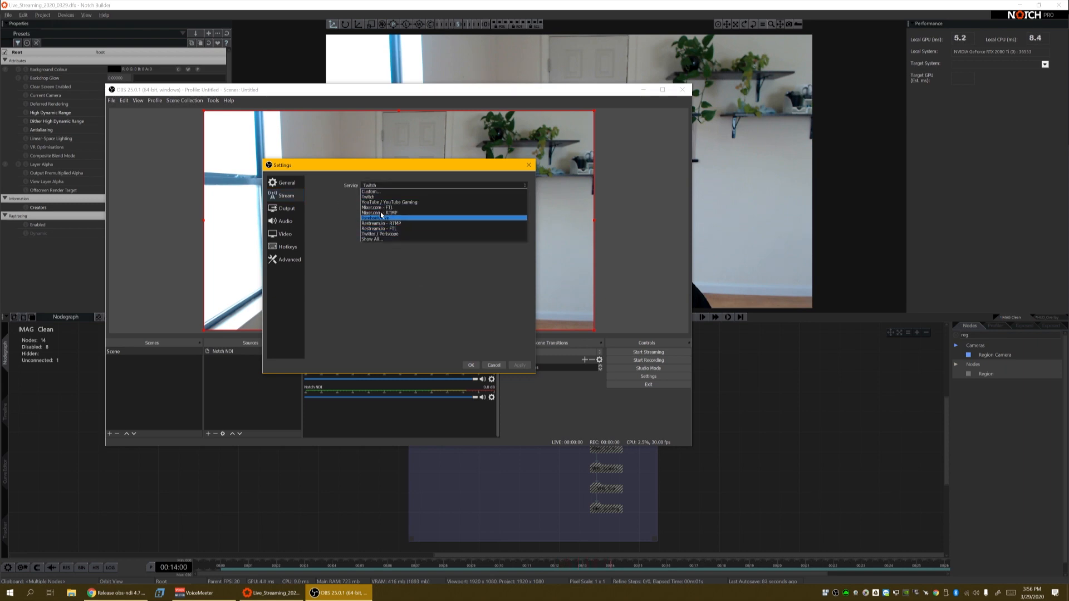
{"action": "left_click", "coordinate": [388, 199]}
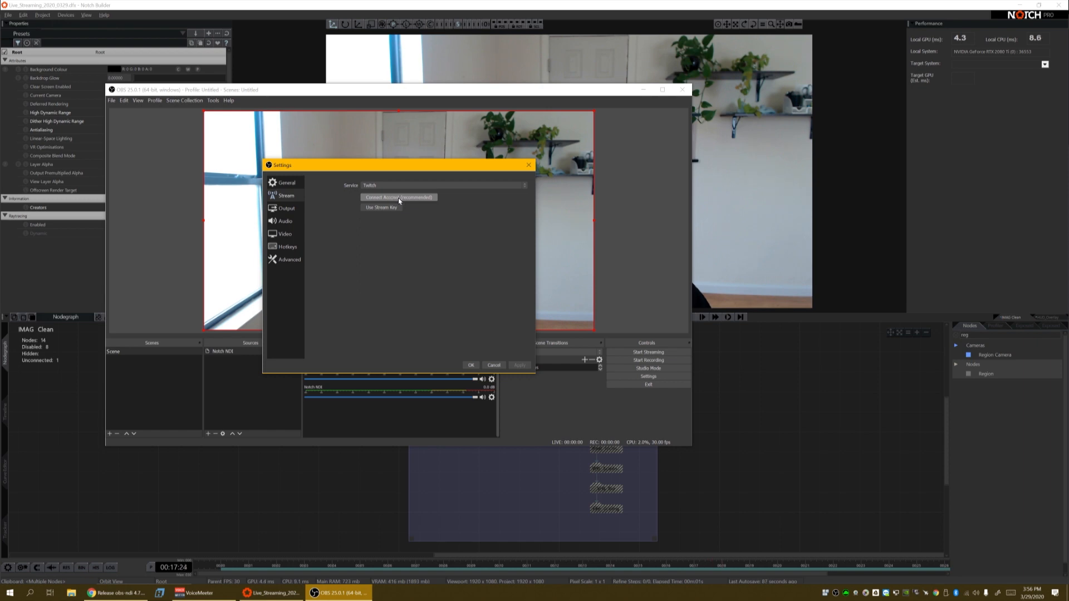
{"action": "left_click", "coordinate": [395, 185]}
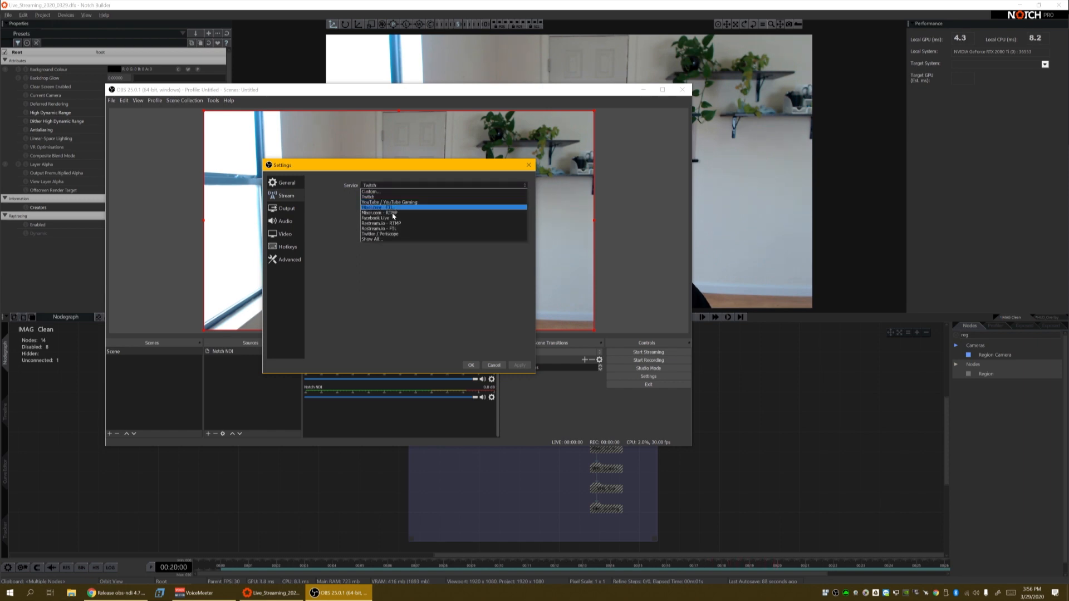
{"action": "left_click", "coordinate": [393, 202]}
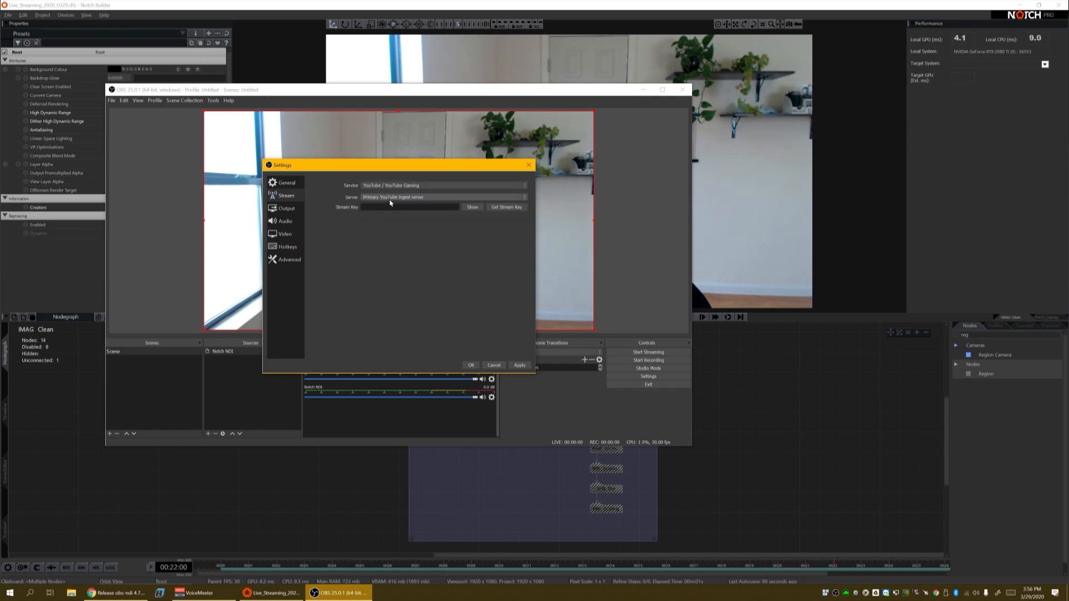
{"action": "left_click", "coordinate": [392, 199]}
{"action": "left_click", "coordinate": [394, 201]}
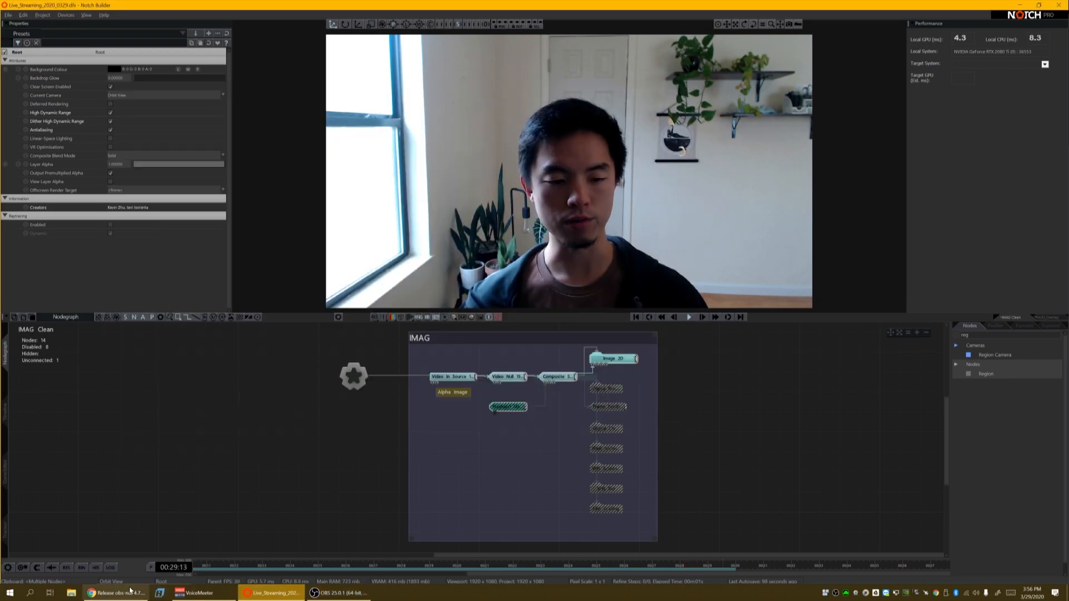
- Copy the stream key from the Test stream in YouTube Studio, paste it into the OBS stream settings, and accept them
{"action": "left_click", "coordinate": [116, 593]}
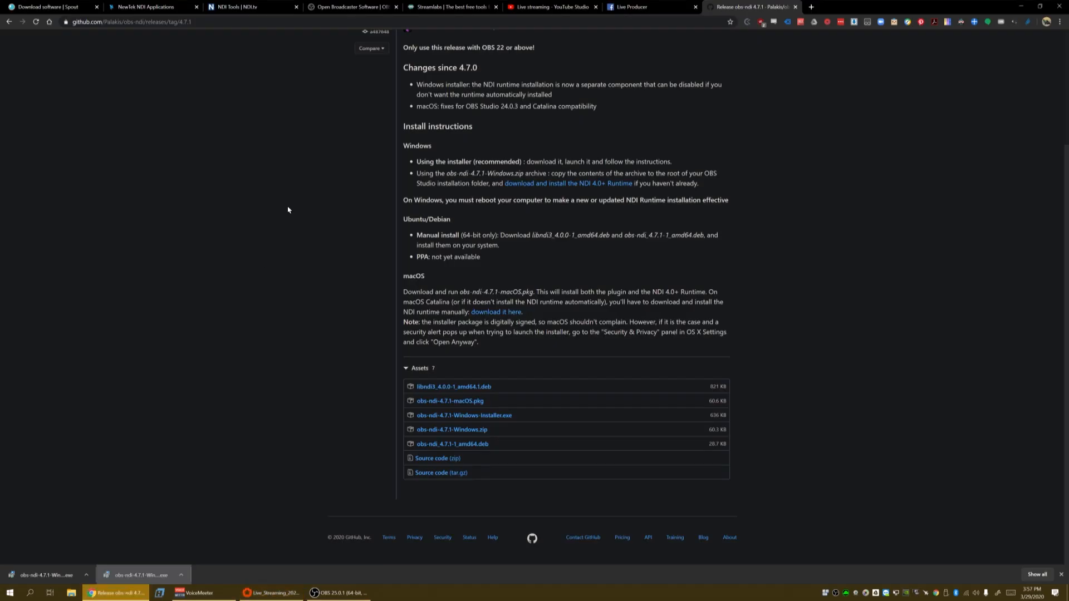
{"action": "left_click", "coordinate": [550, 7]}
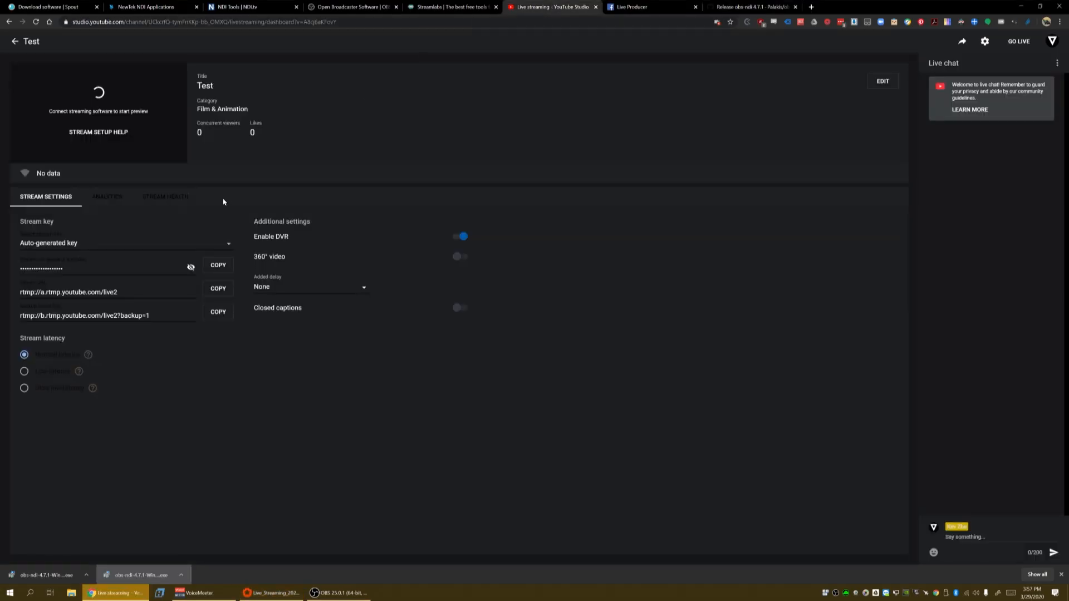
{"action": "left_click", "coordinate": [218, 265]}
{"action": "left_click", "coordinate": [339, 593]}
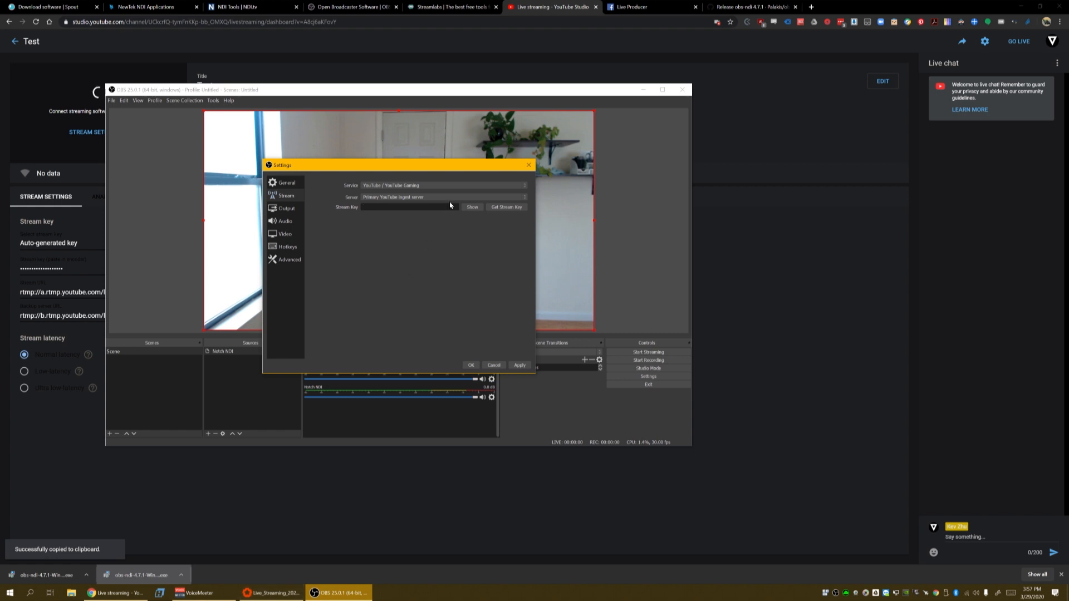
{"action": "key", "text": "ctrl+v"}
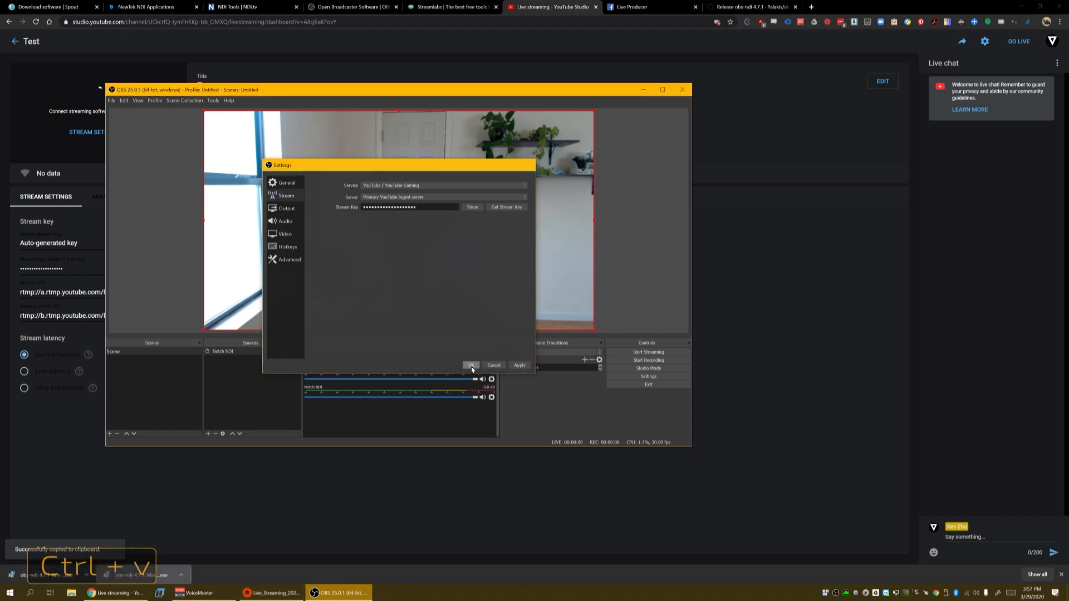
{"action": "left_click", "coordinate": [471, 366]}
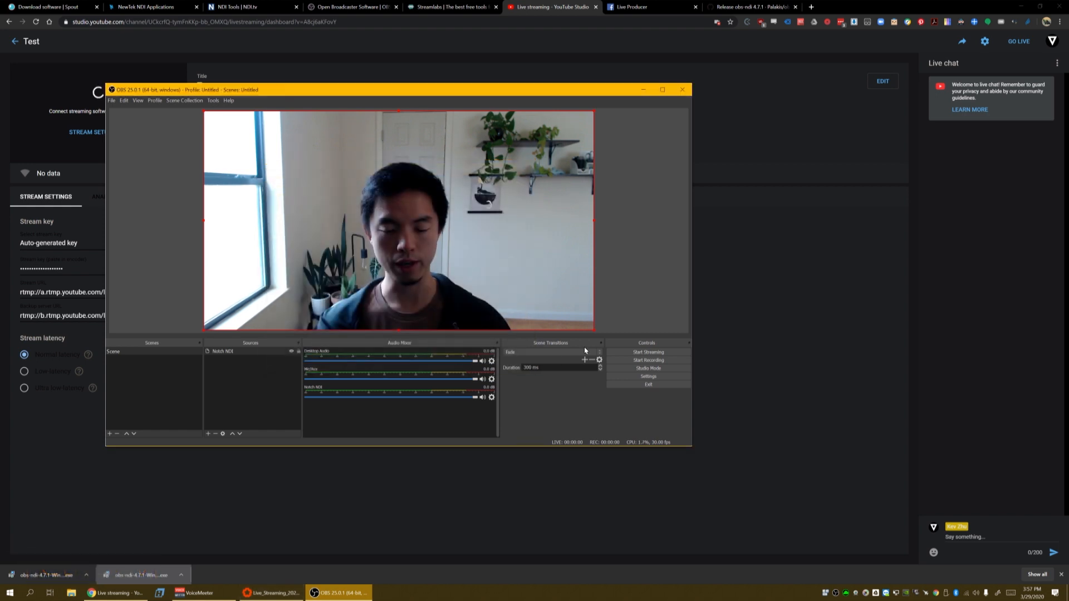
- Start streaming from OBS to YouTube and review the stream's service, server and key settings
{"action": "left_click", "coordinate": [634, 353]}
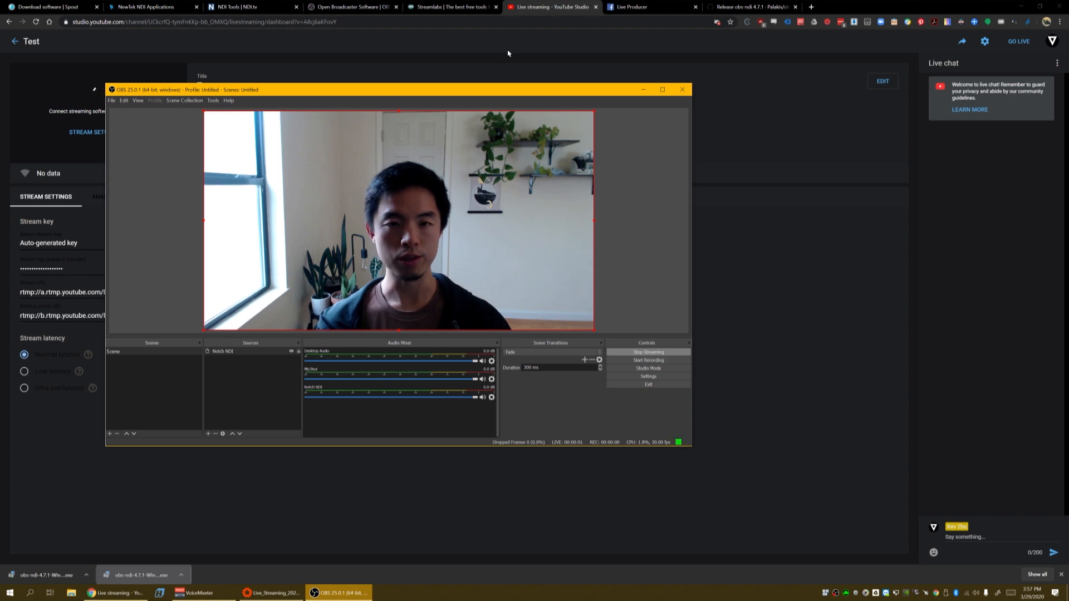
{"action": "left_click_drag", "start_coordinate": [460, 95], "coordinate": [687, 112]}
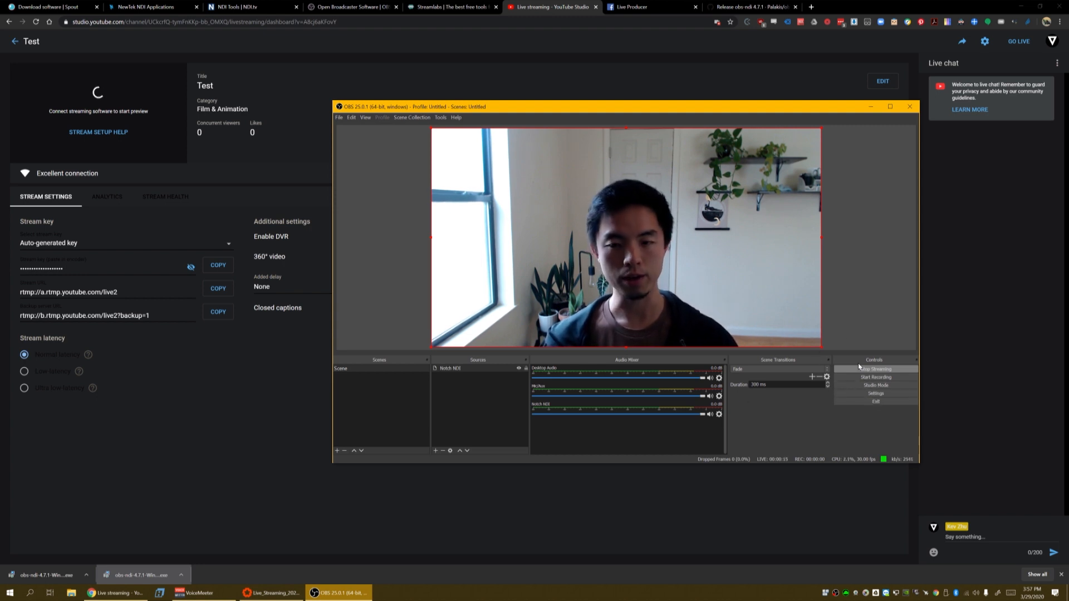
{"action": "left_click", "coordinate": [868, 394]}
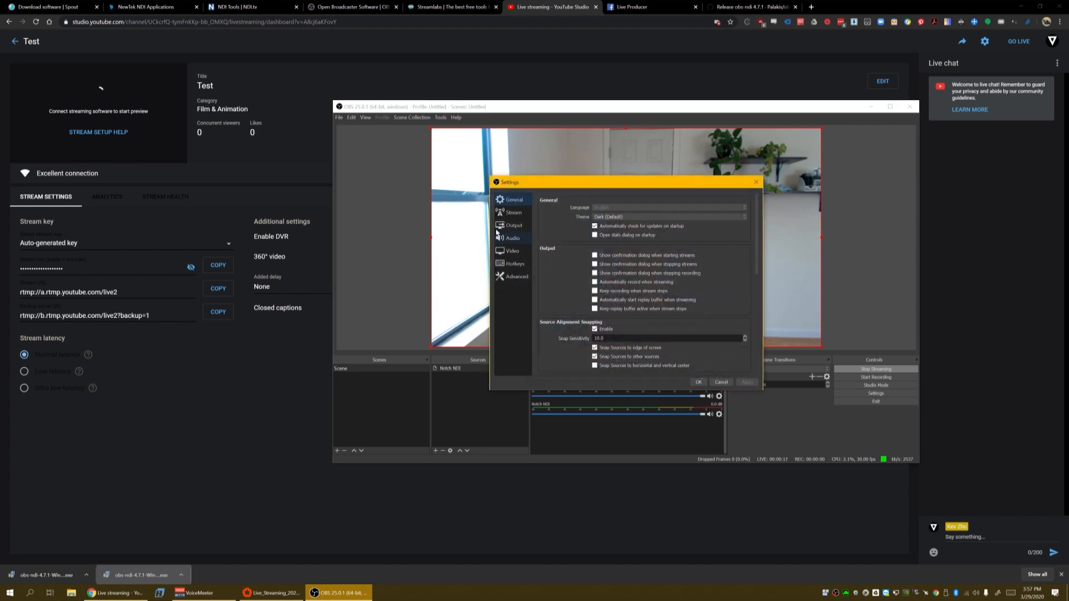
{"action": "left_click", "coordinate": [515, 212]}
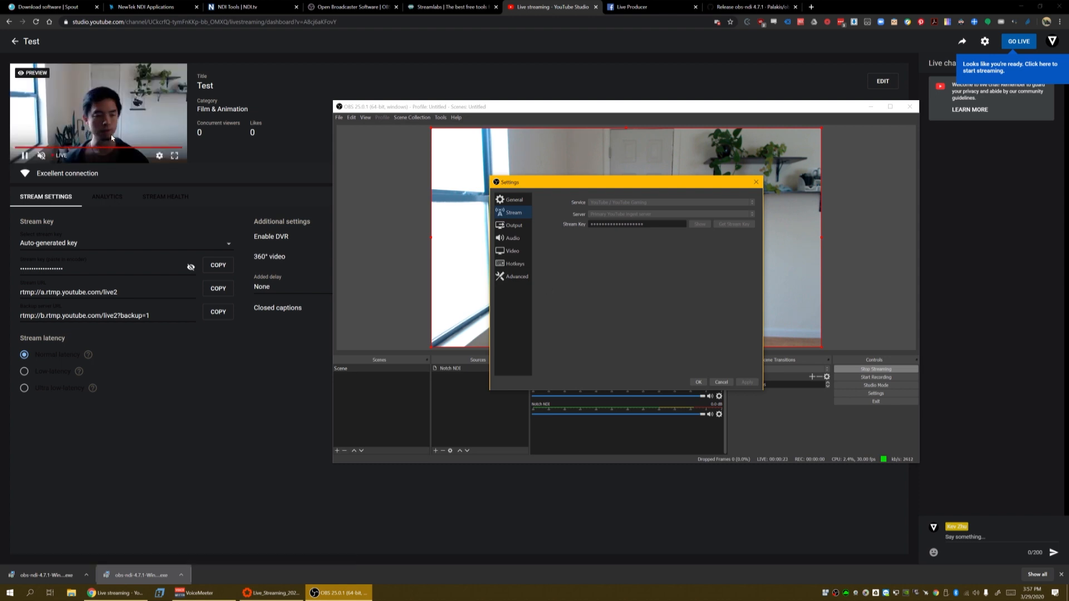
{"action": "left_click", "coordinate": [718, 381]}
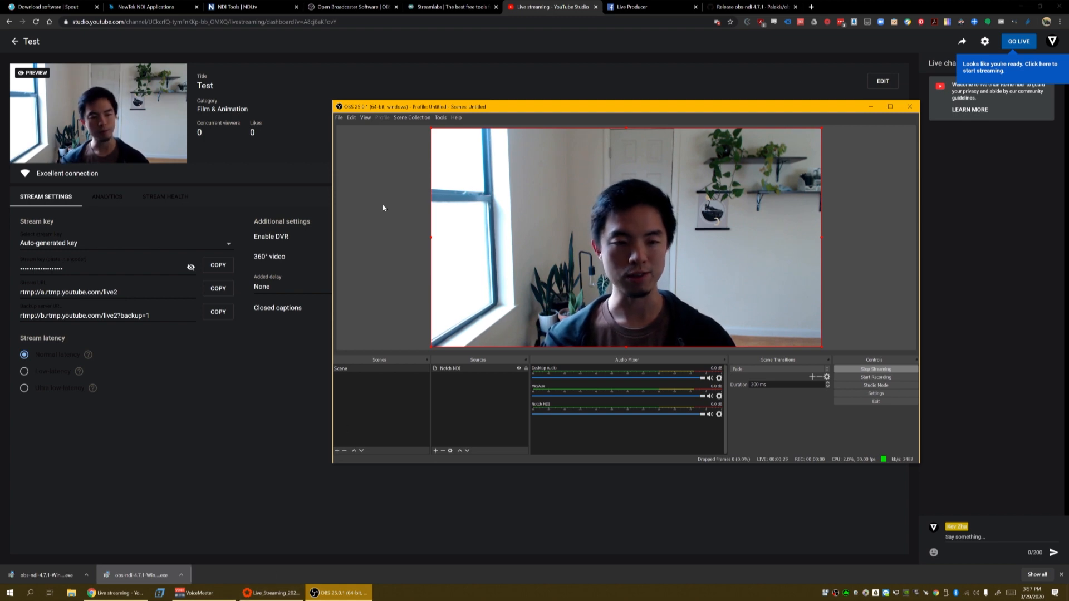
- Check the incoming stream preview in YouTube Studio with OBS minimized, and bring the OBS window back up
{"action": "mouse_move", "coordinate": [138, 105]}
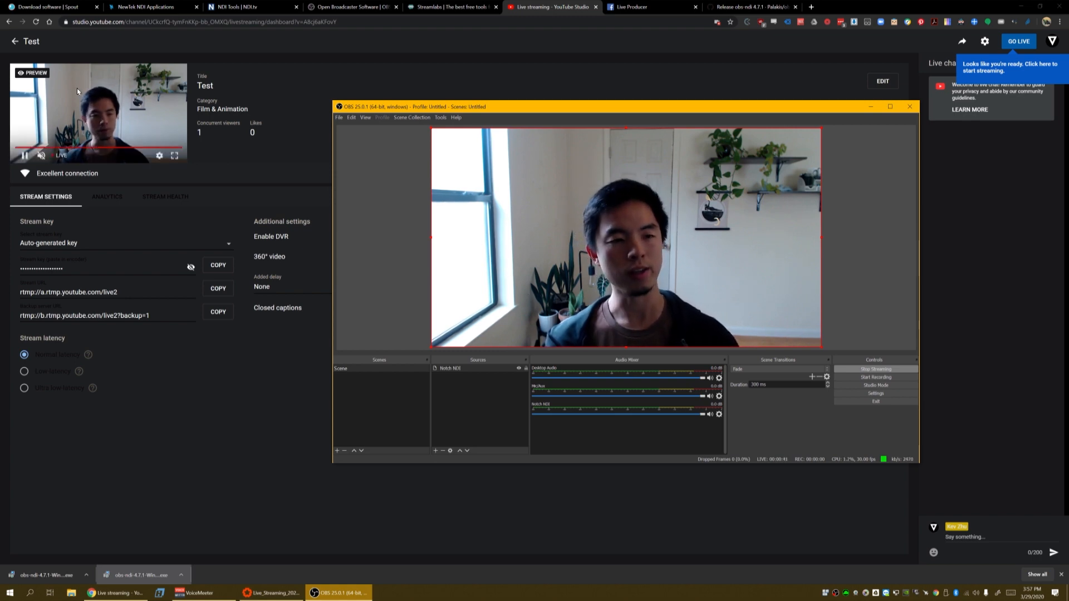
{"action": "left_click_drag", "start_coordinate": [520, 110], "coordinate": [362, 217]}
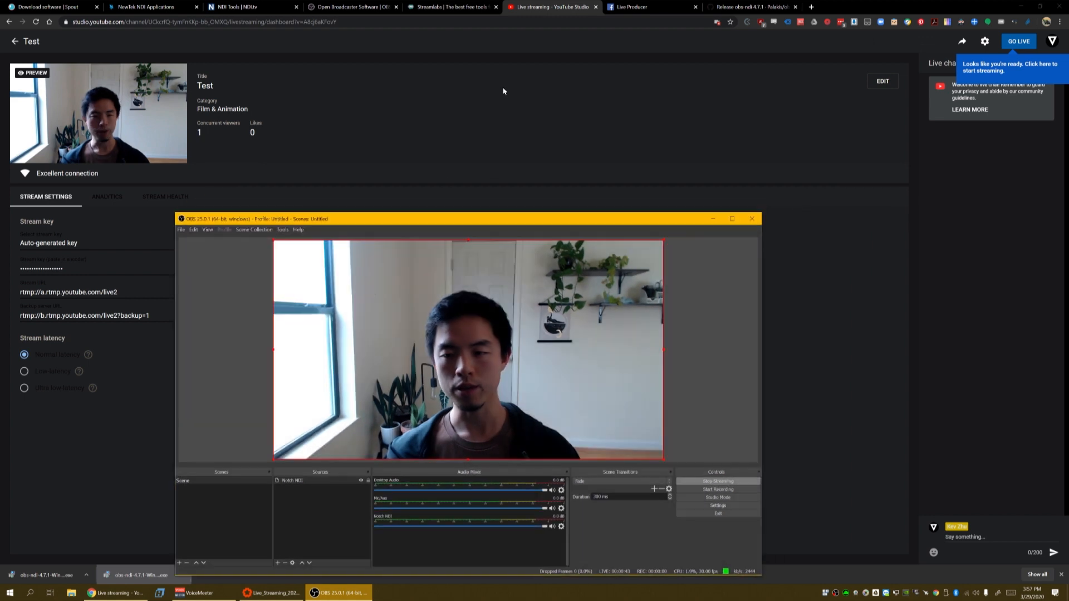
{"action": "left_click", "coordinate": [711, 216]}
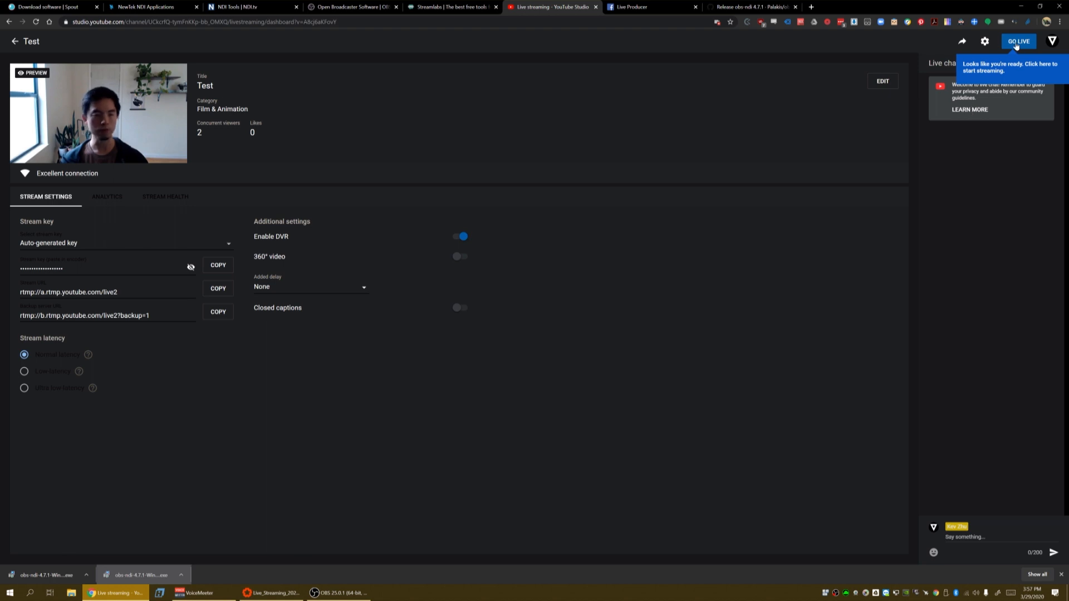
{"action": "mouse_move", "coordinate": [92, 128]}
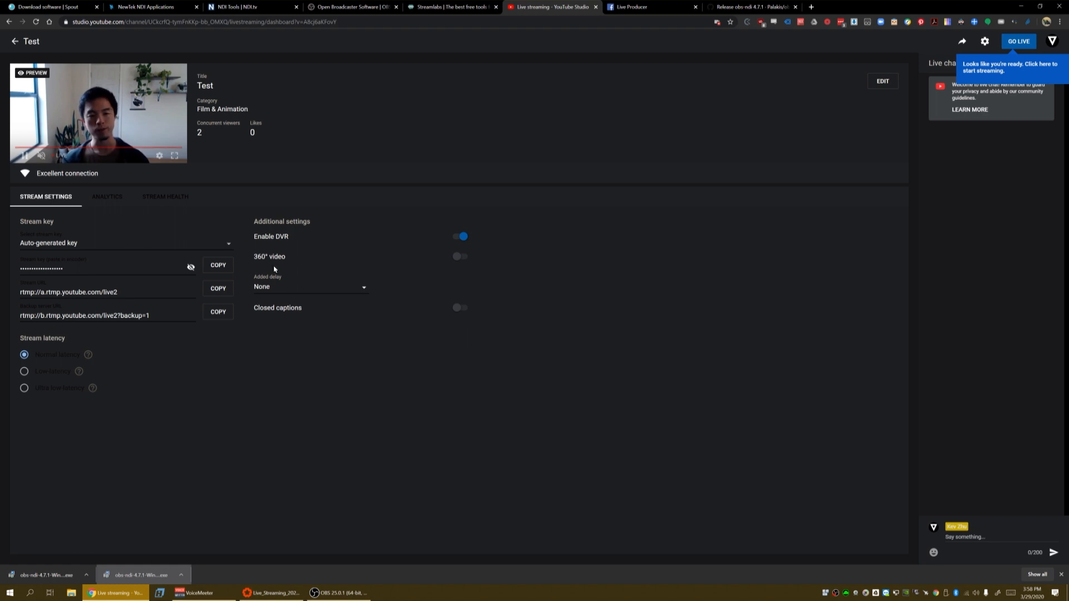
{"action": "left_click", "coordinate": [338, 593]}
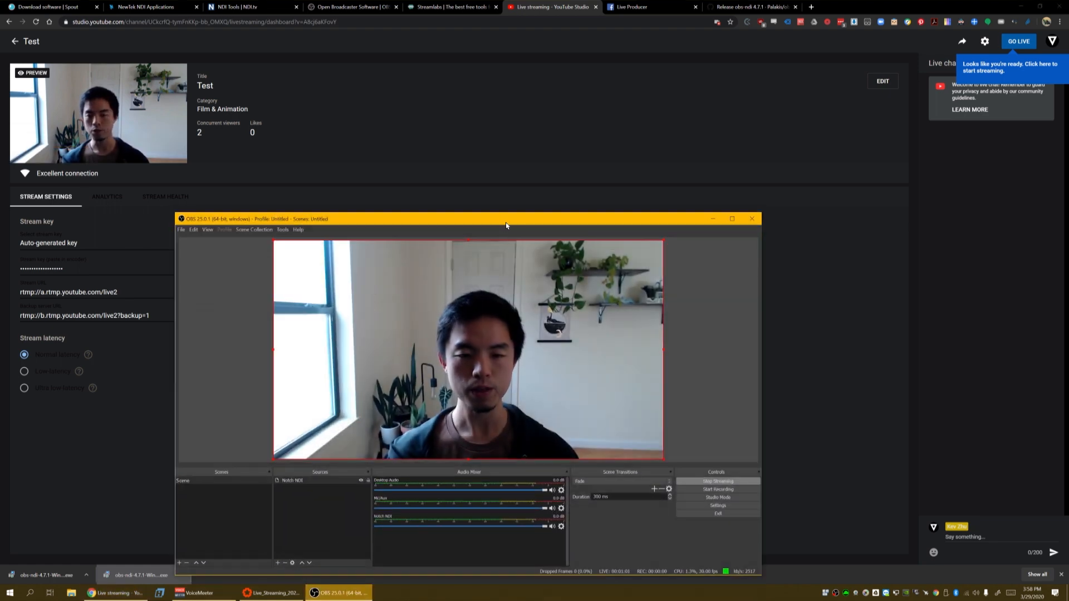
- Stop the YouTube stream in OBS
{"action": "left_click_drag", "start_coordinate": [506, 225], "coordinate": [537, 115]}
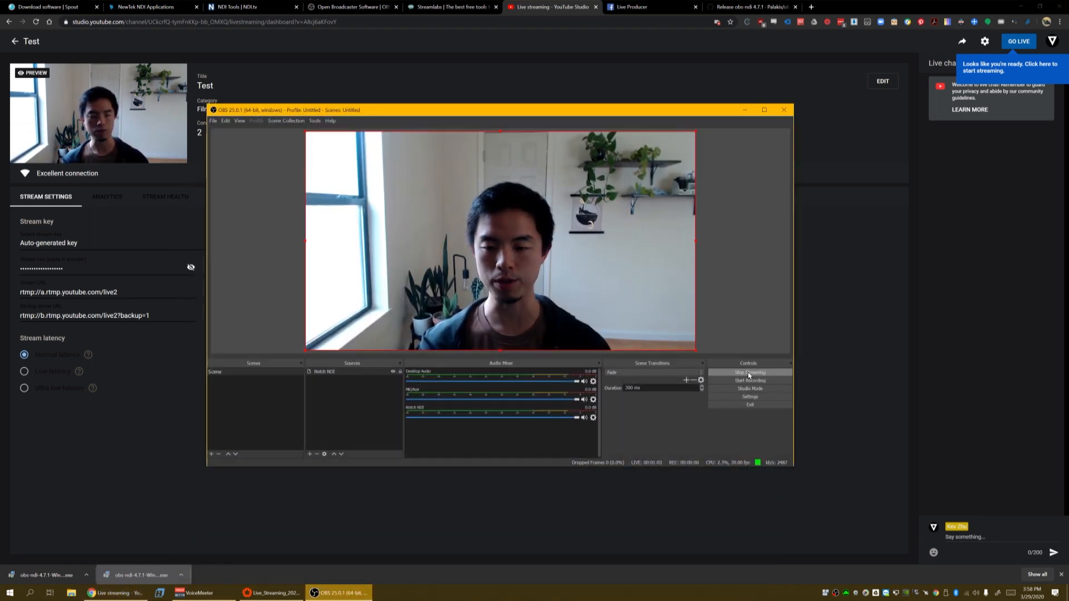
{"action": "left_click", "coordinate": [748, 373]}
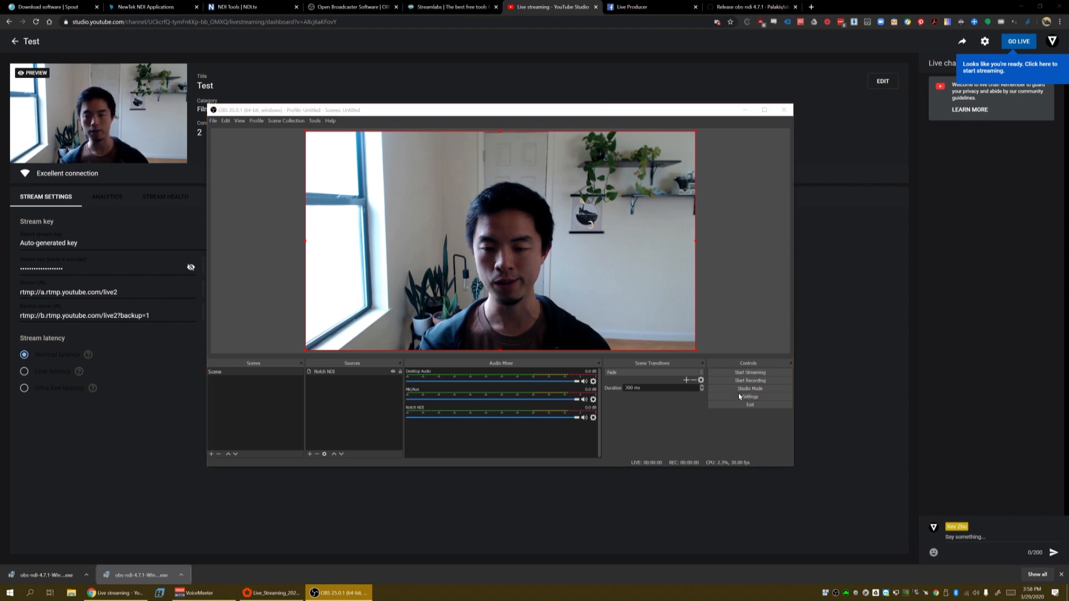
- Try Facebook Live as the streaming service in the OBS stream settings and discard the change
{"action": "left_click", "coordinate": [749, 396]}
{"action": "left_click", "coordinate": [388, 217]}
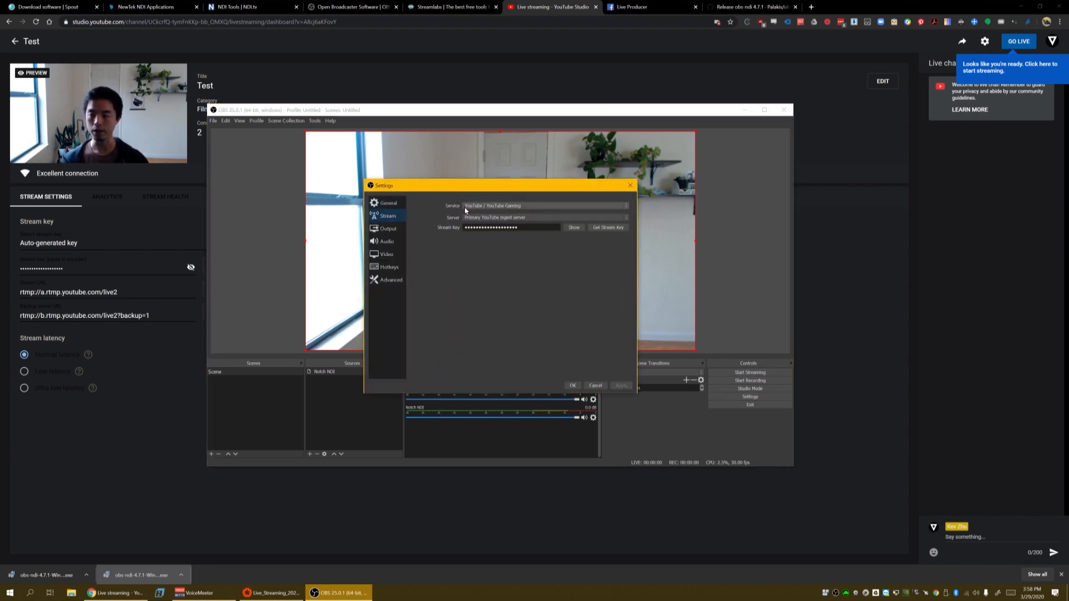
{"action": "left_click", "coordinate": [485, 205]}
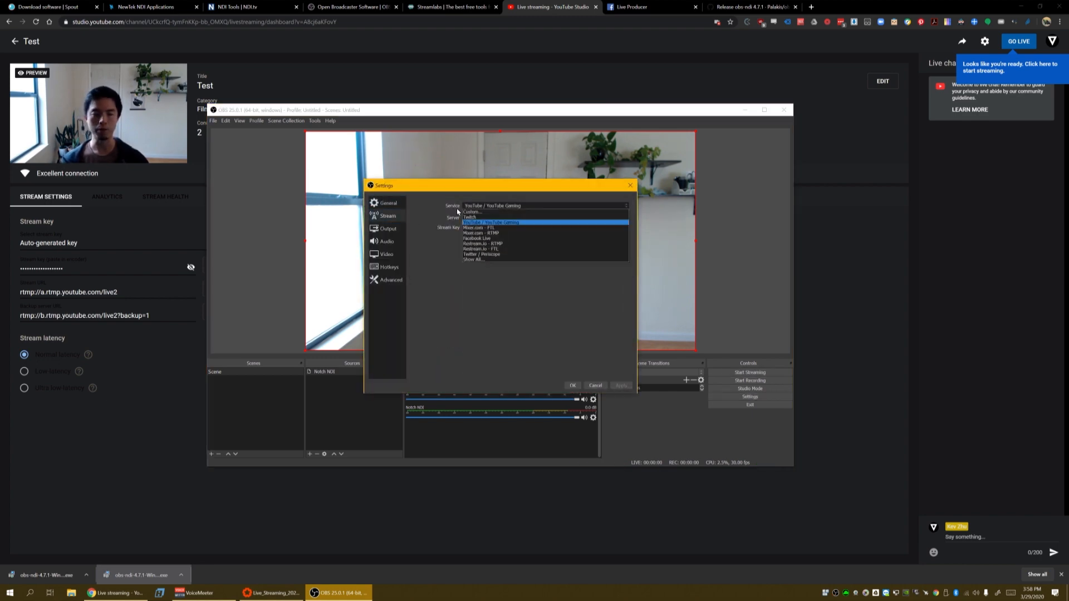
{"action": "left_click", "coordinate": [483, 239]}
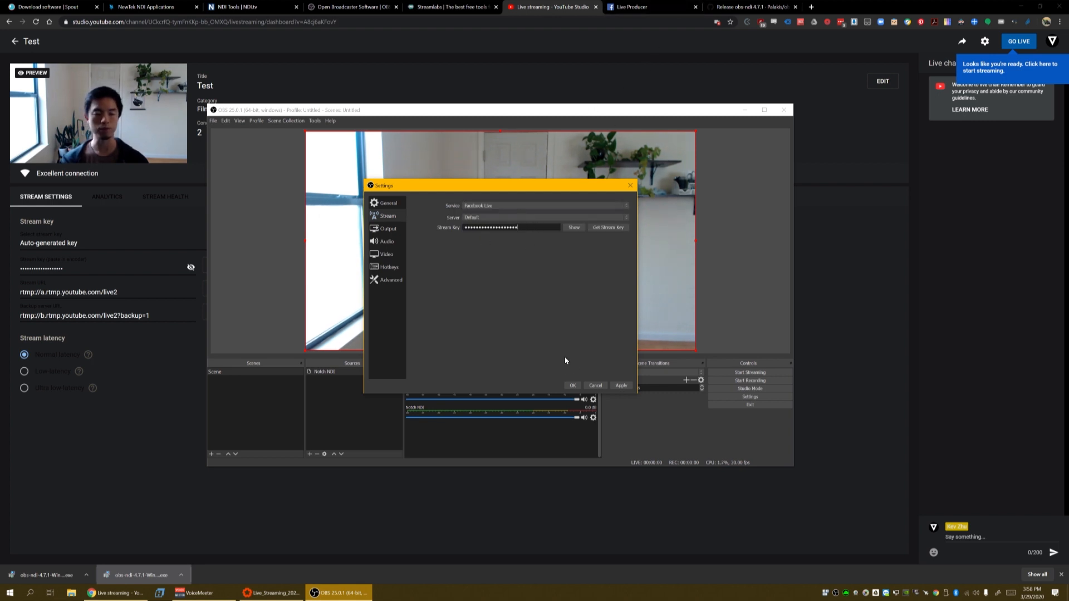
{"action": "left_click", "coordinate": [595, 386]}
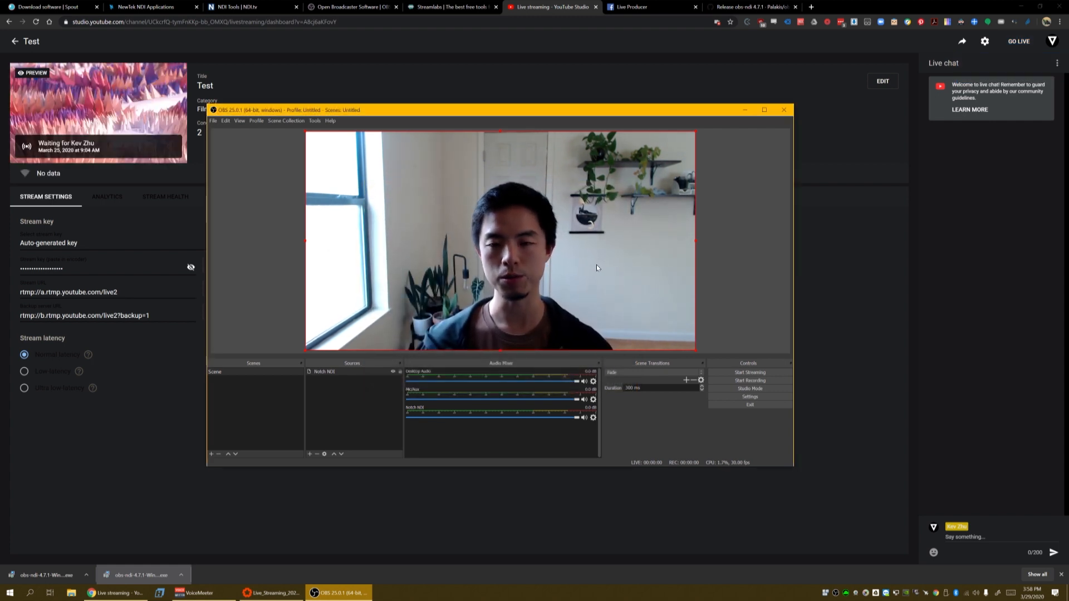
- Minimize the browser and OBS to switch to Notch Builder
{"action": "left_click", "coordinate": [1022, 8]}
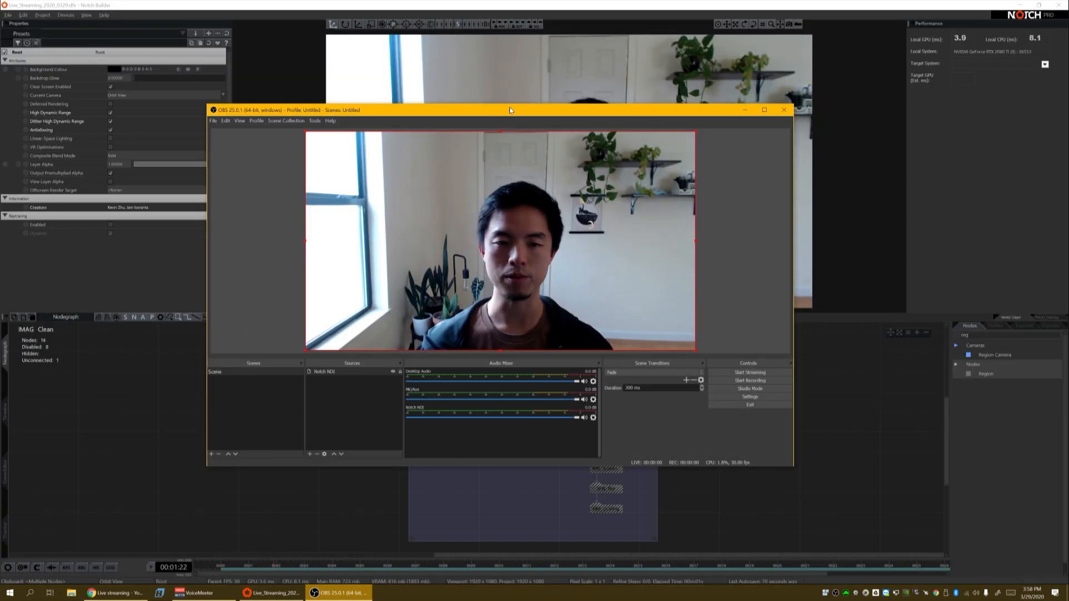
{"action": "left_click_drag", "start_coordinate": [509, 109], "coordinate": [611, 86]}
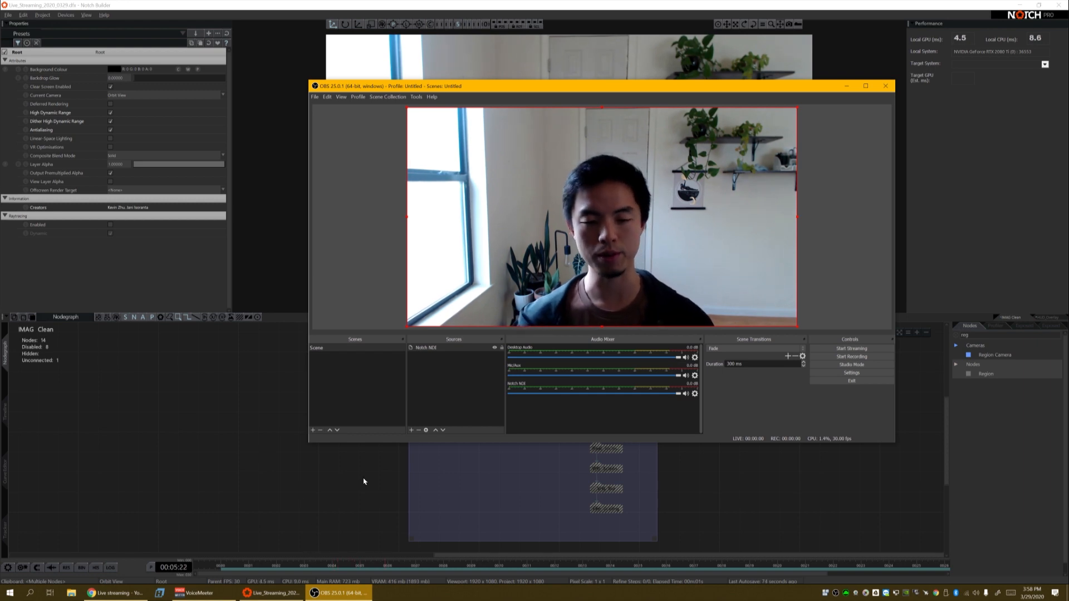
{"action": "left_click", "coordinate": [846, 87]}
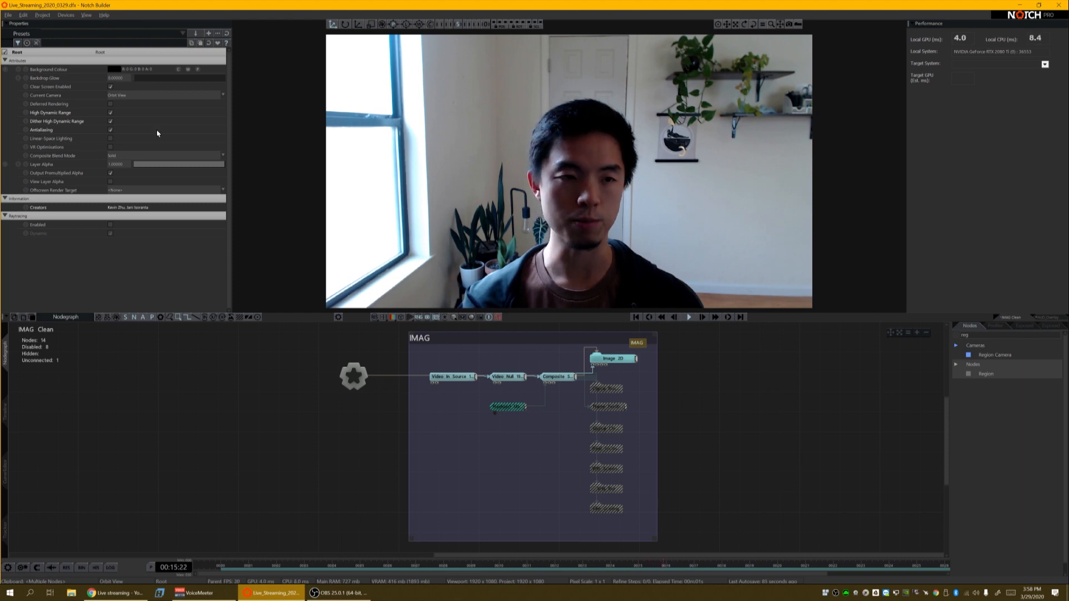
- Turn off Send To NDI in the Video In/Camera/Kinect settings to compare Notch's performance without it
{"action": "left_click", "coordinate": [67, 15]}
{"action": "left_click", "coordinate": [81, 25]}
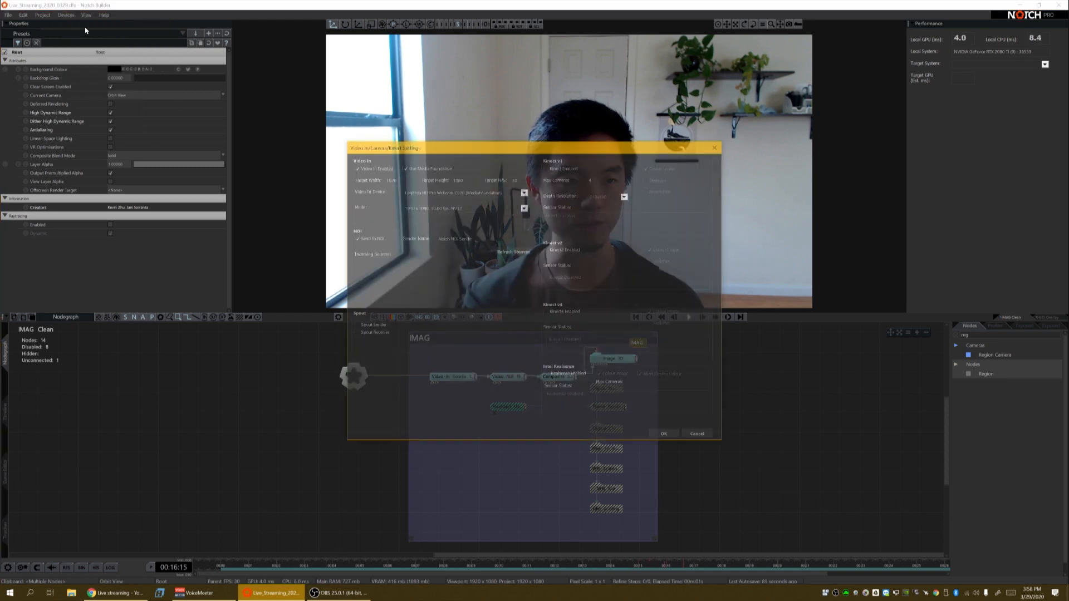
{"action": "left_click_drag", "start_coordinate": [415, 147], "coordinate": [364, 127]}
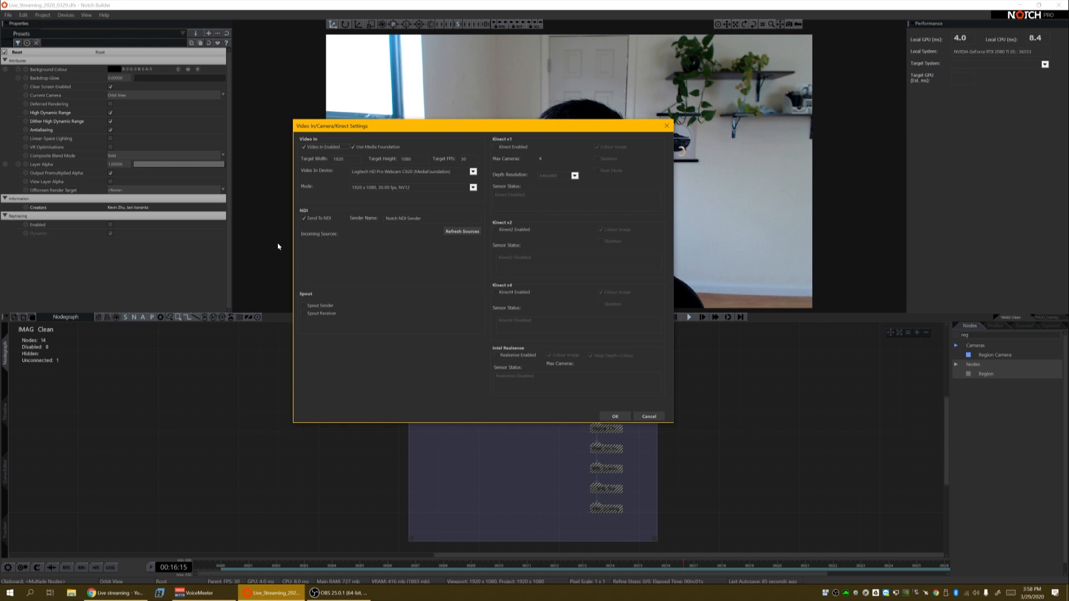
{"action": "left_click", "coordinate": [618, 416]}
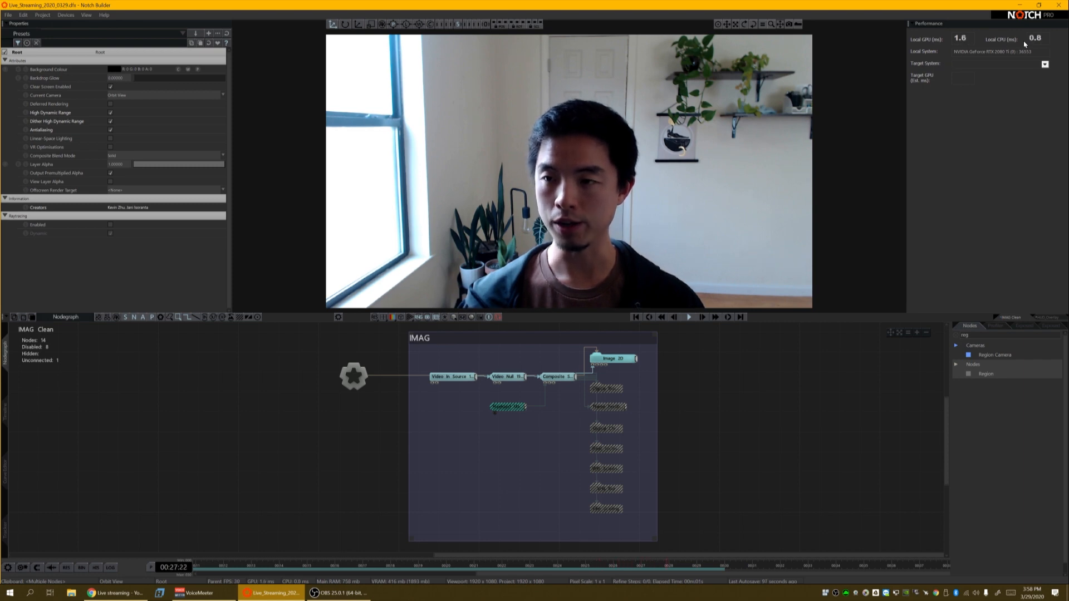
{"action": "key", "text": "space"}
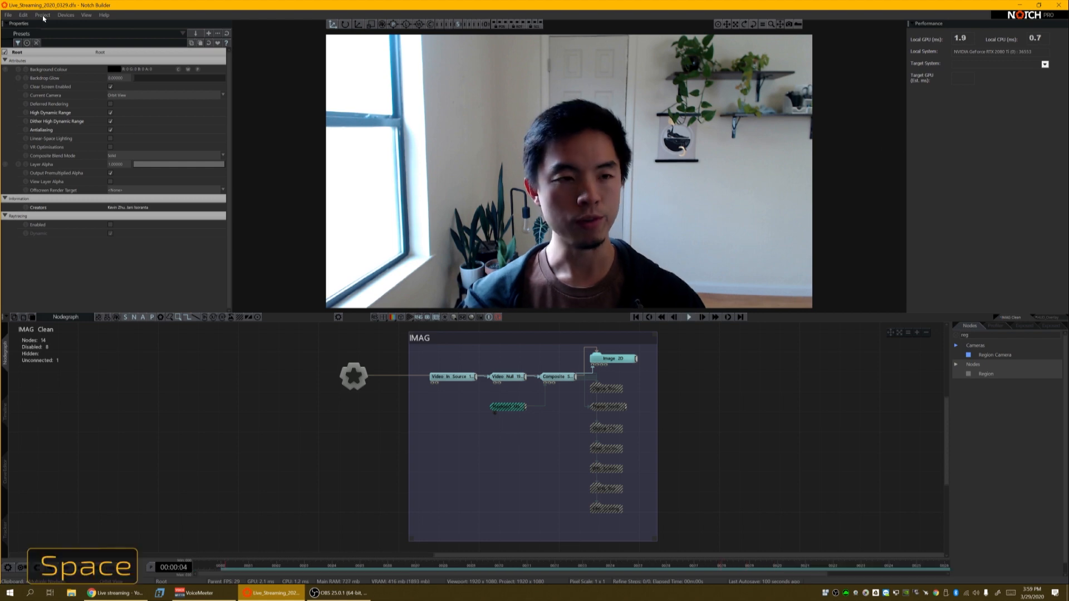
- Re-enable Send To NDI in the Video In/Camera/Kinect settings with the sender name Notch NDI Sender
{"action": "left_click", "coordinate": [65, 15]}
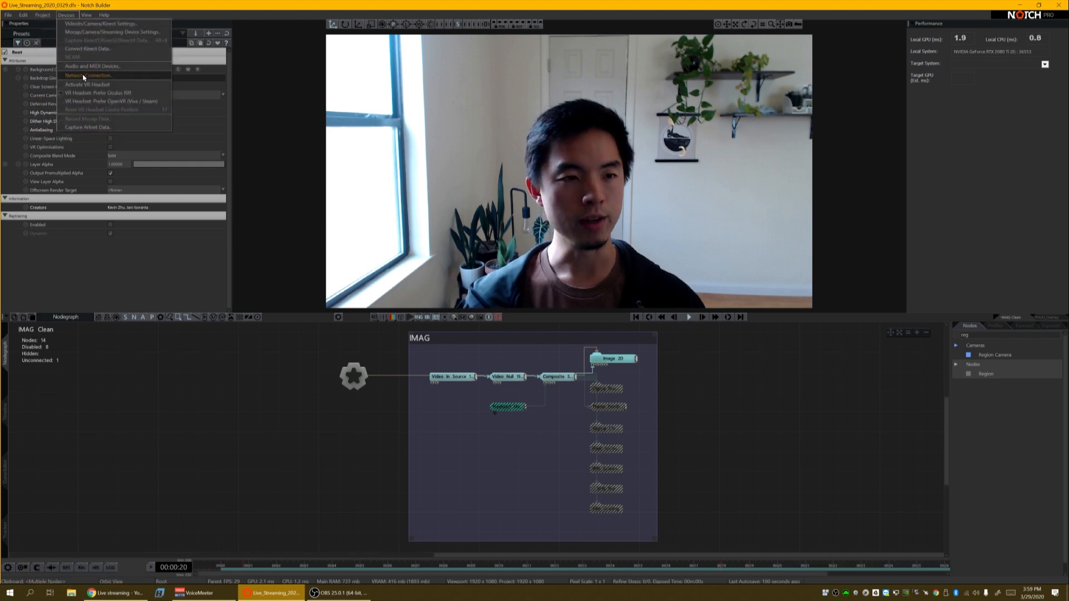
{"action": "left_click", "coordinate": [84, 24]}
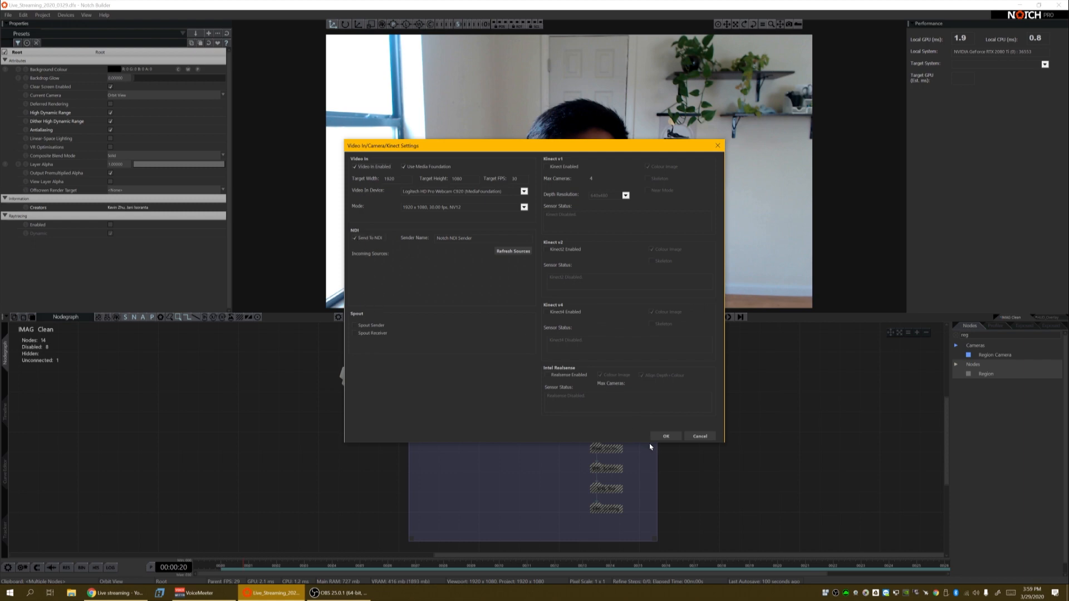
{"action": "left_click", "coordinate": [661, 435]}
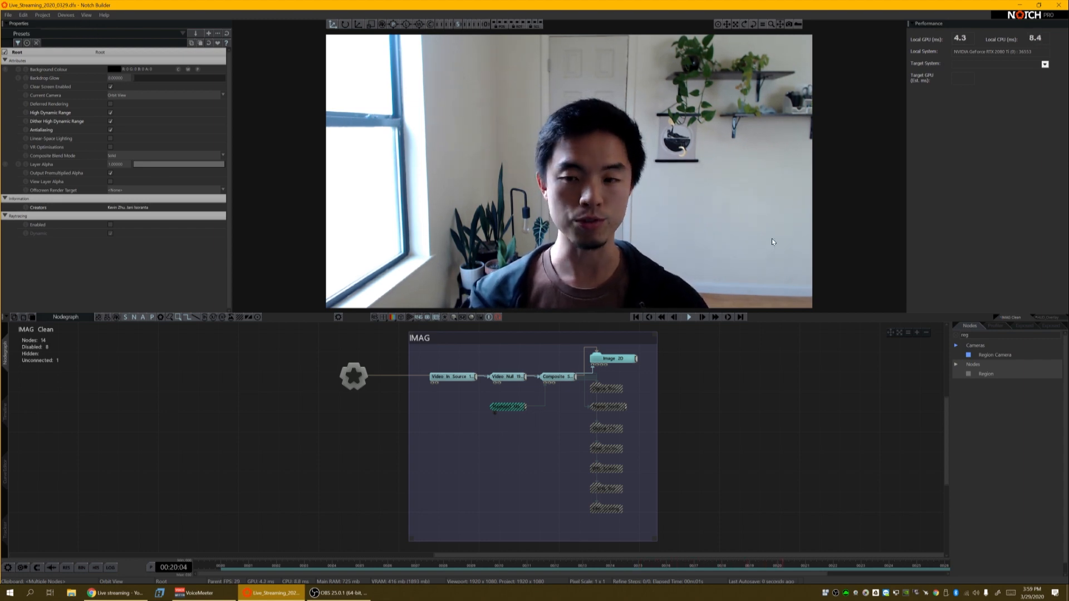
- Disable Send To NDI and enable Spout Sender in the Video In/Camera/Kinect settings
{"action": "left_click", "coordinate": [67, 17]}
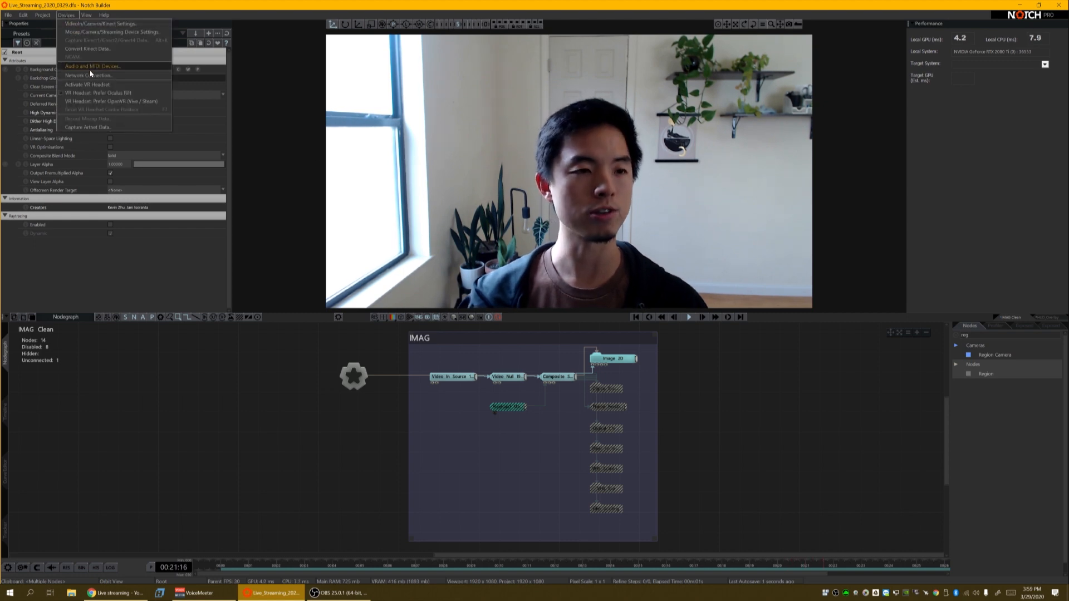
{"action": "left_click", "coordinate": [100, 24]}
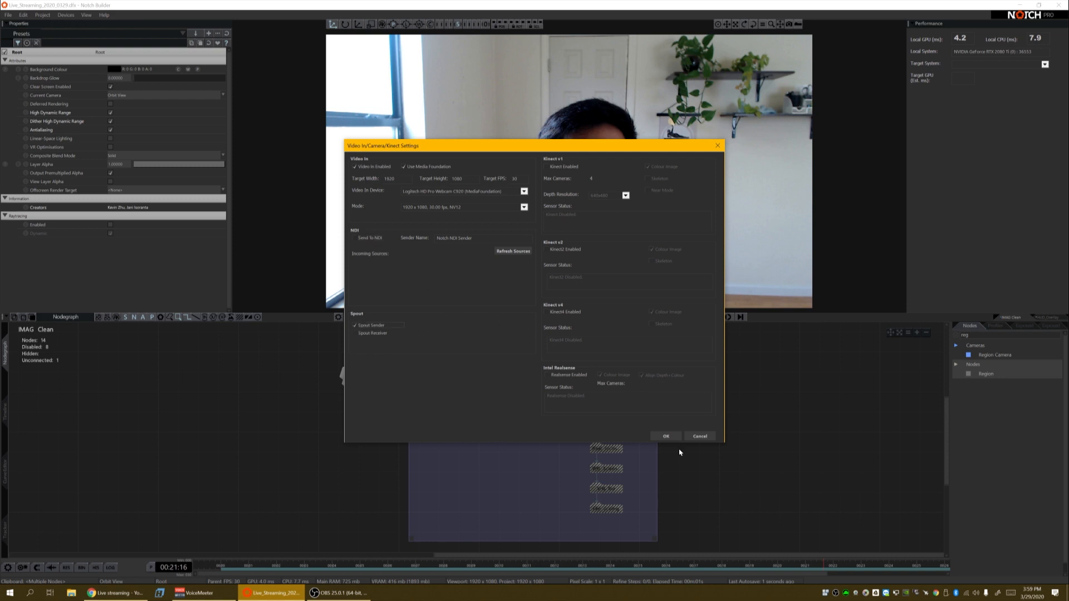
{"action": "left_click", "coordinate": [667, 436]}
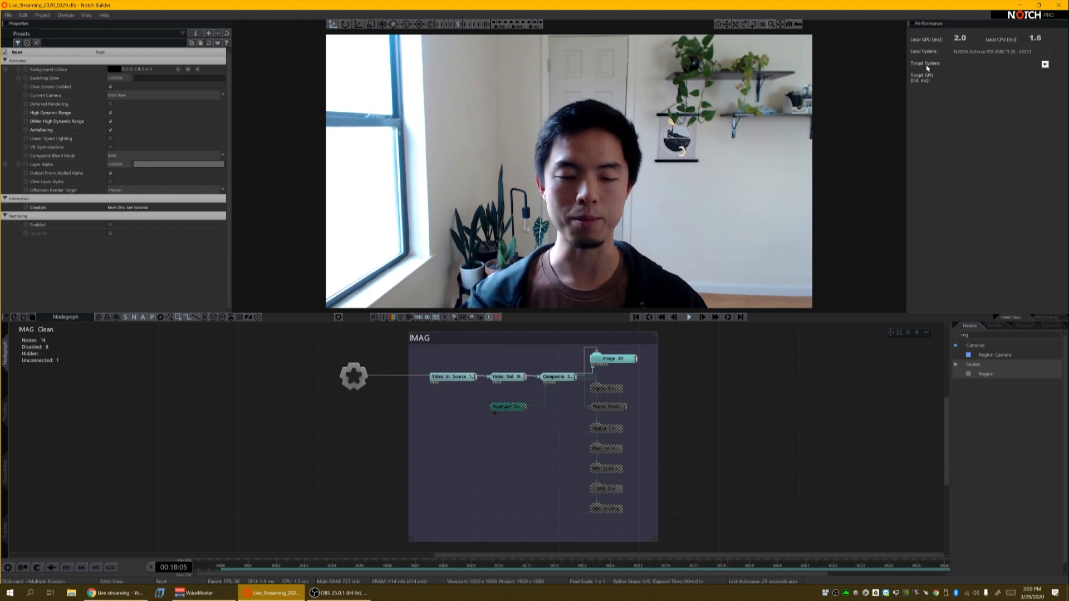
- Switch to File Explorer and open the Spout2 folder under Program Files (x86) on the C: drive
{"action": "left_click", "coordinate": [73, 595]}
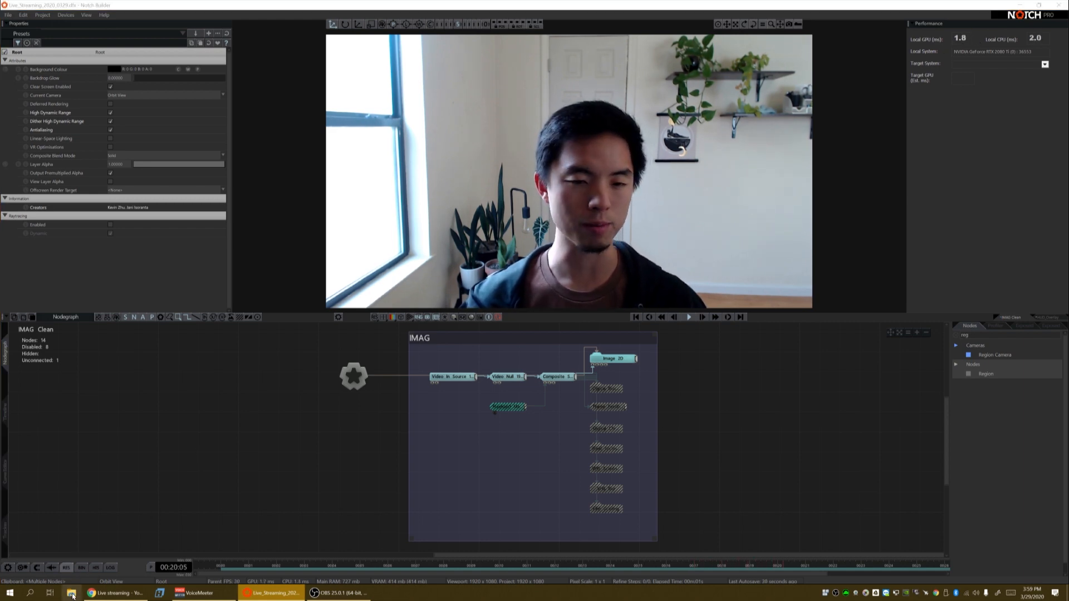
{"action": "double_click", "coordinate": [286, 463]}
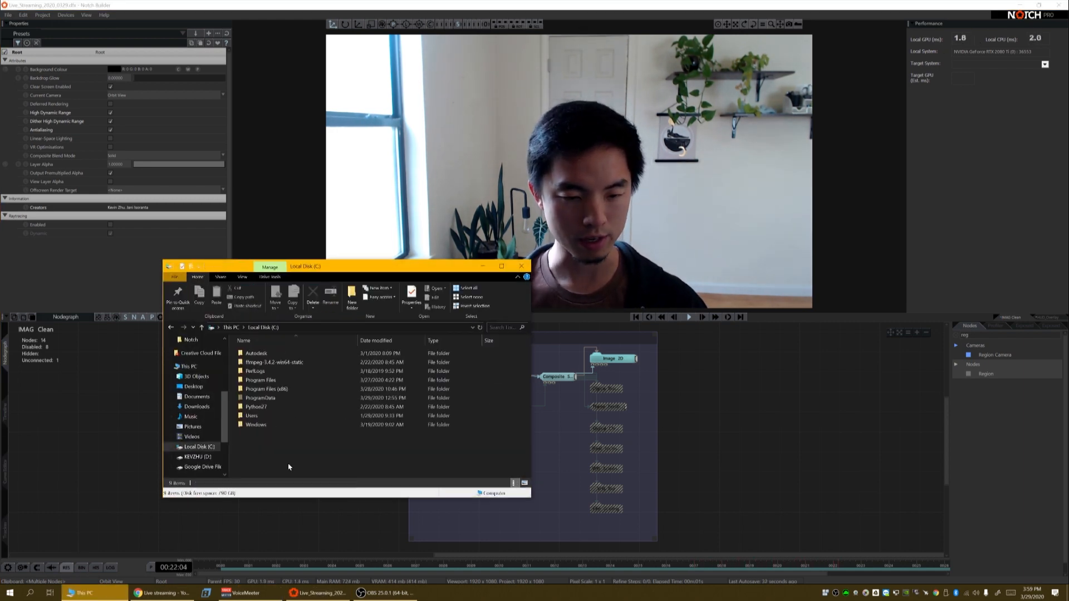
{"action": "double_click", "coordinate": [253, 381]}
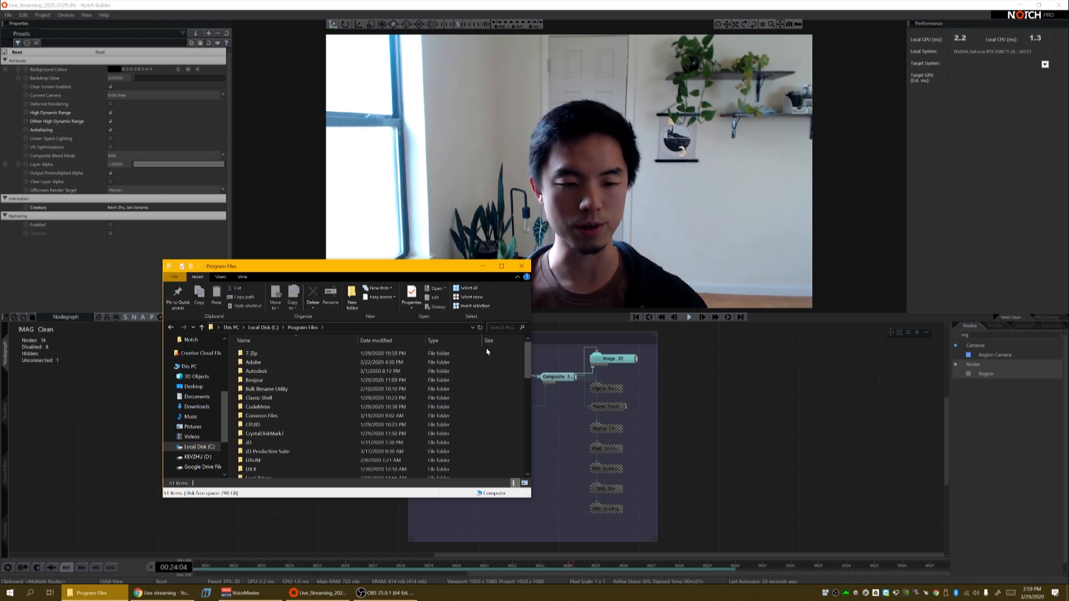
{"action": "left_click_drag", "start_coordinate": [525, 354], "coordinate": [525, 421]}
{"action": "left_click", "coordinate": [270, 329]}
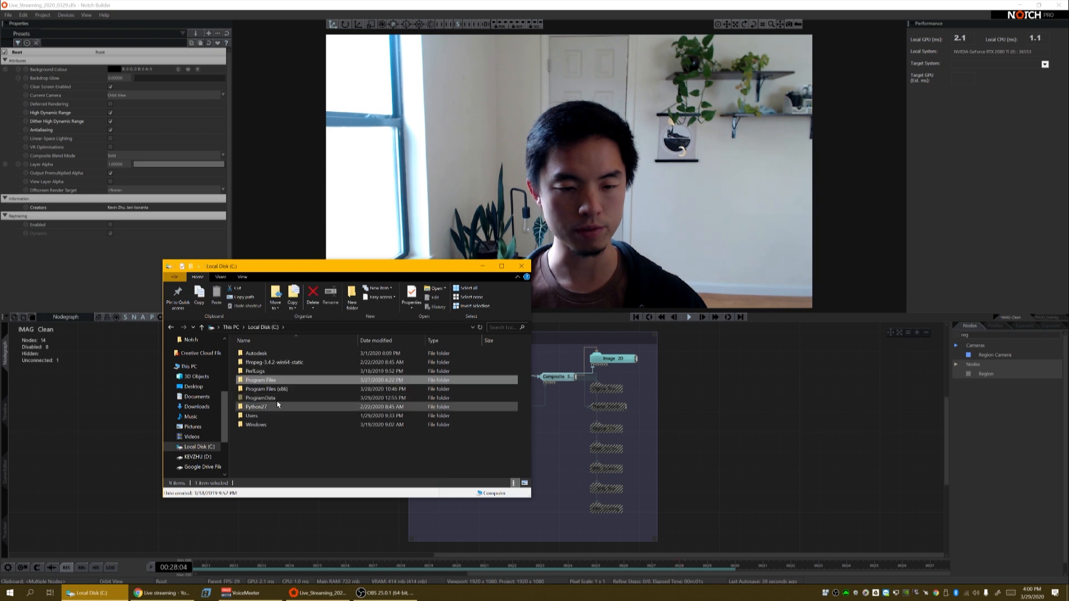
{"action": "double_click", "coordinate": [285, 392]}
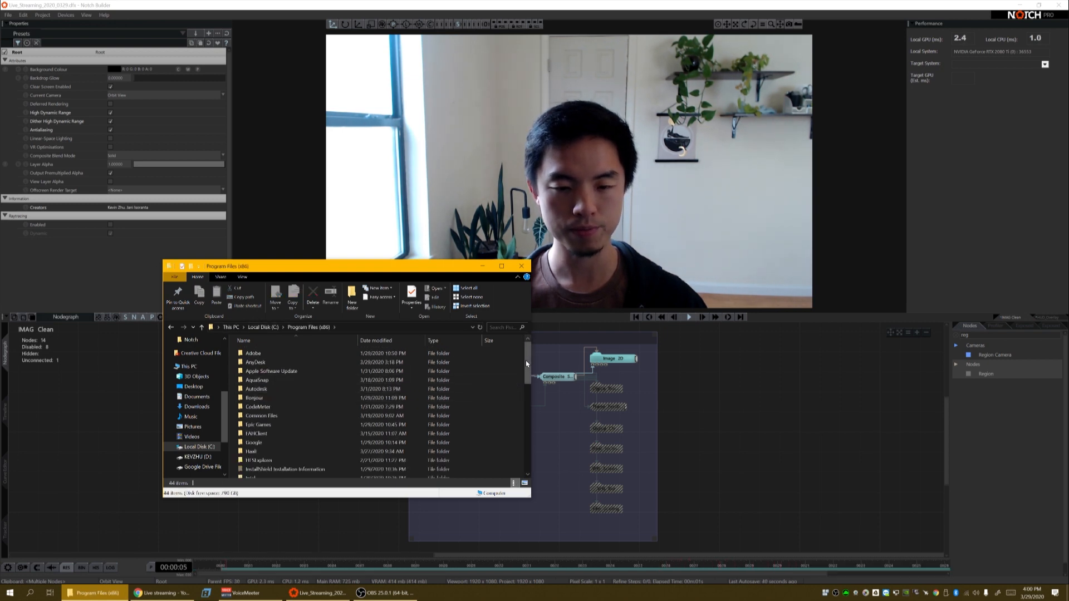
{"action": "left_click_drag", "start_coordinate": [526, 359], "coordinate": [525, 420]}
{"action": "double_click", "coordinate": [256, 417]}
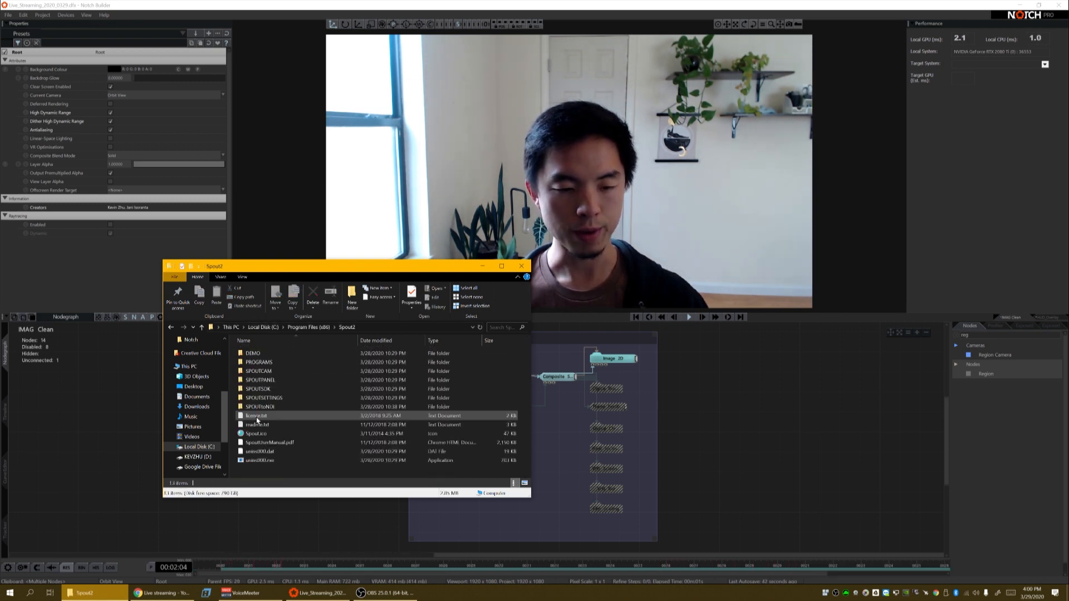
{"action": "left_click_drag", "start_coordinate": [312, 277], "coordinate": [248, 152]}
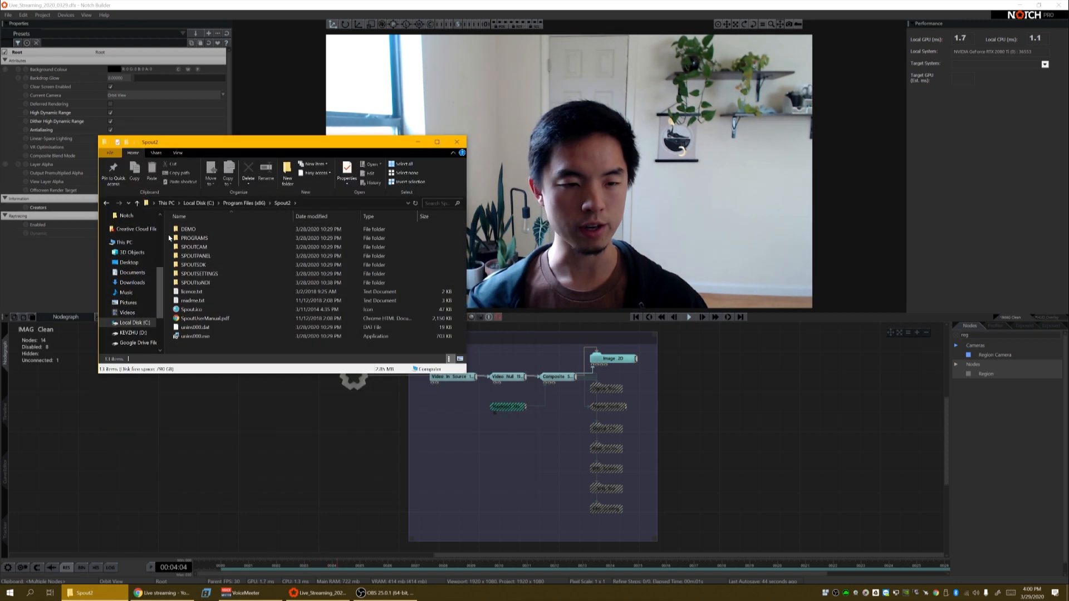
- Try to open Spout through a system search for "spout 2"
{"action": "key", "text": "super"}
{"action": "type", "text": "spout "}
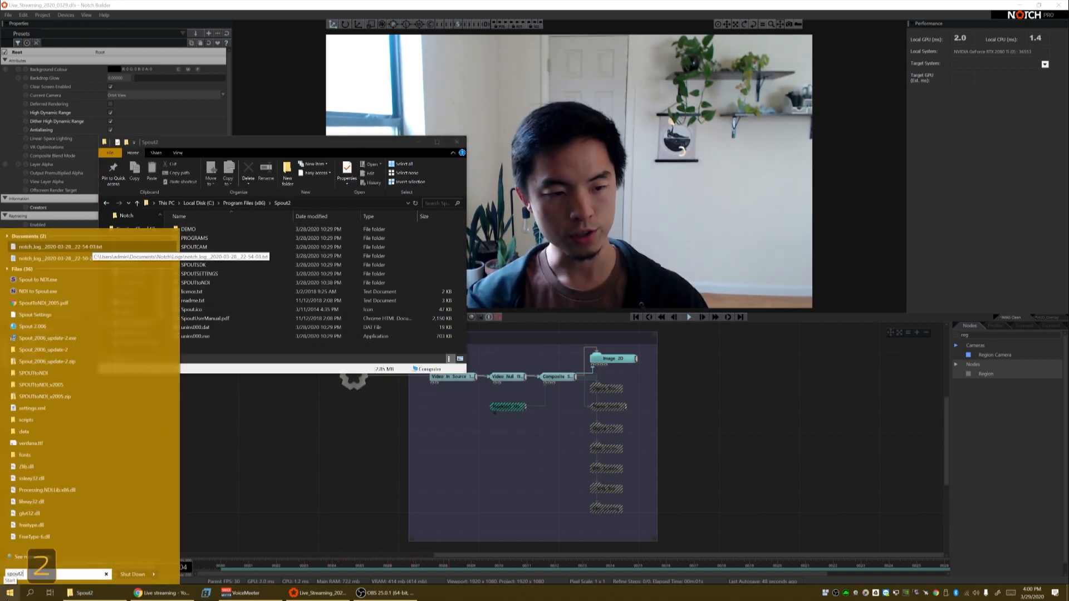
{"action": "type", "text": "2"}
{"action": "key", "text": "BackSpace"}
{"action": "type", "text": "2"}
{"action": "key", "text": "Down"}
{"action": "key", "text": "Down"}
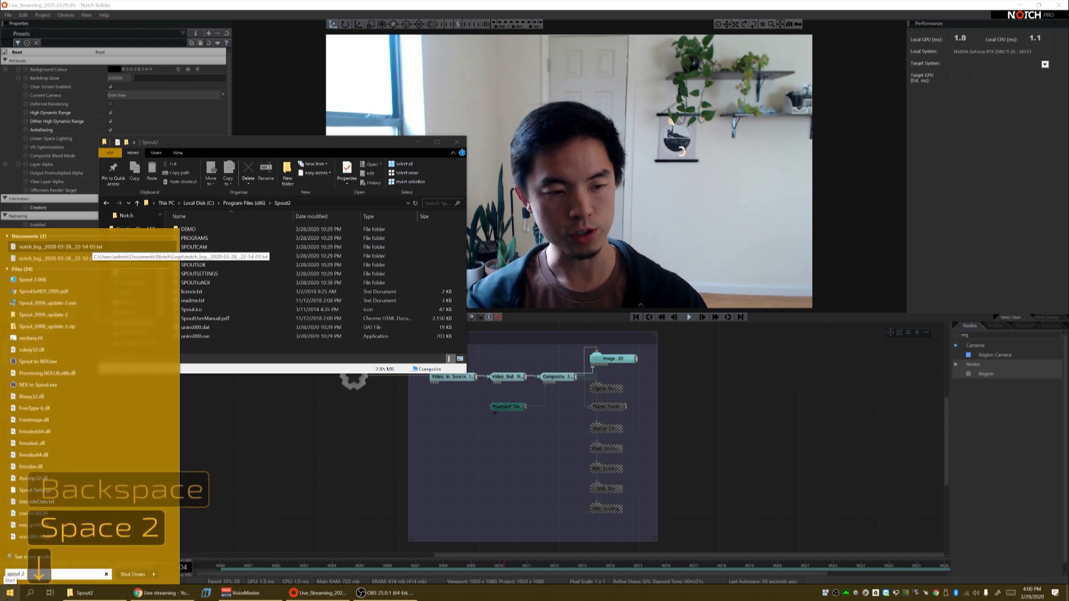
{"action": "key", "text": "Return"}
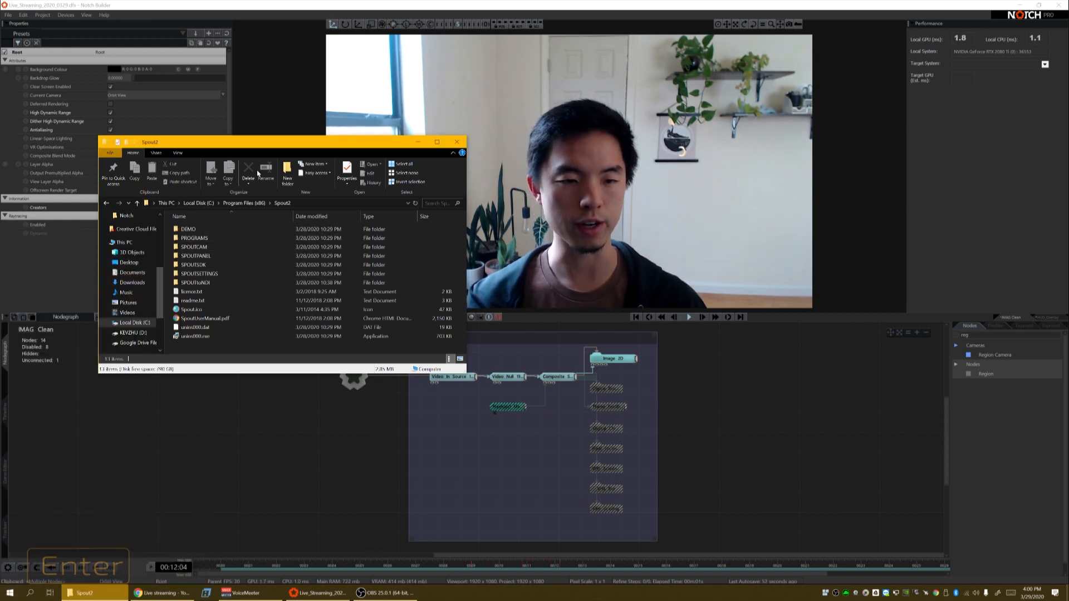
- Launch SpoutReceiver.exe from Spout2's DEMO folder and reposition its window to check the incoming Notch Builder feed
{"action": "left_click_drag", "start_coordinate": [245, 143], "coordinate": [234, 230]}
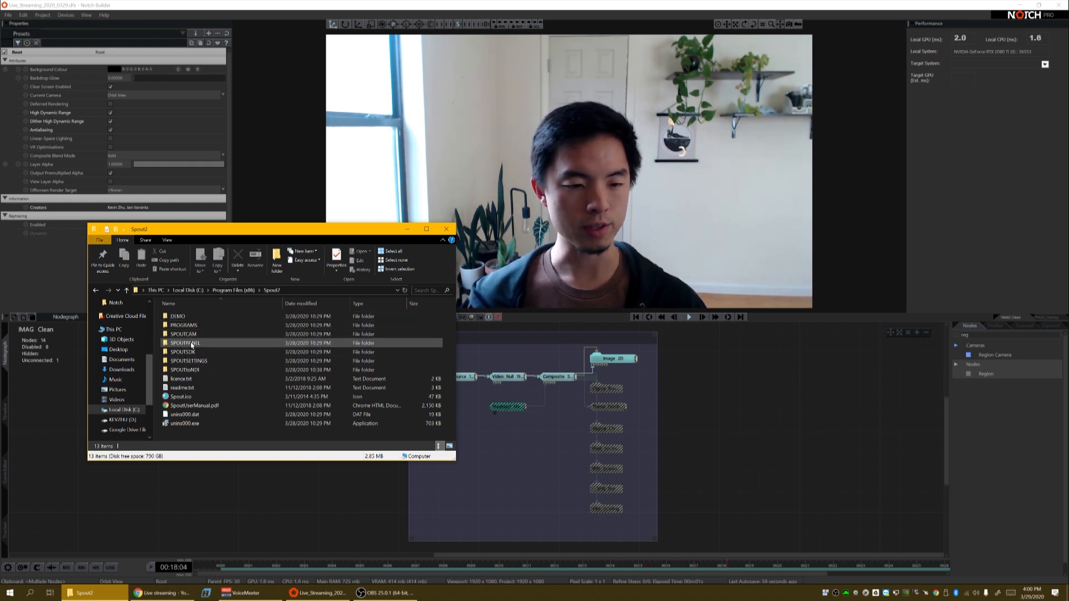
{"action": "double_click", "coordinate": [181, 316]}
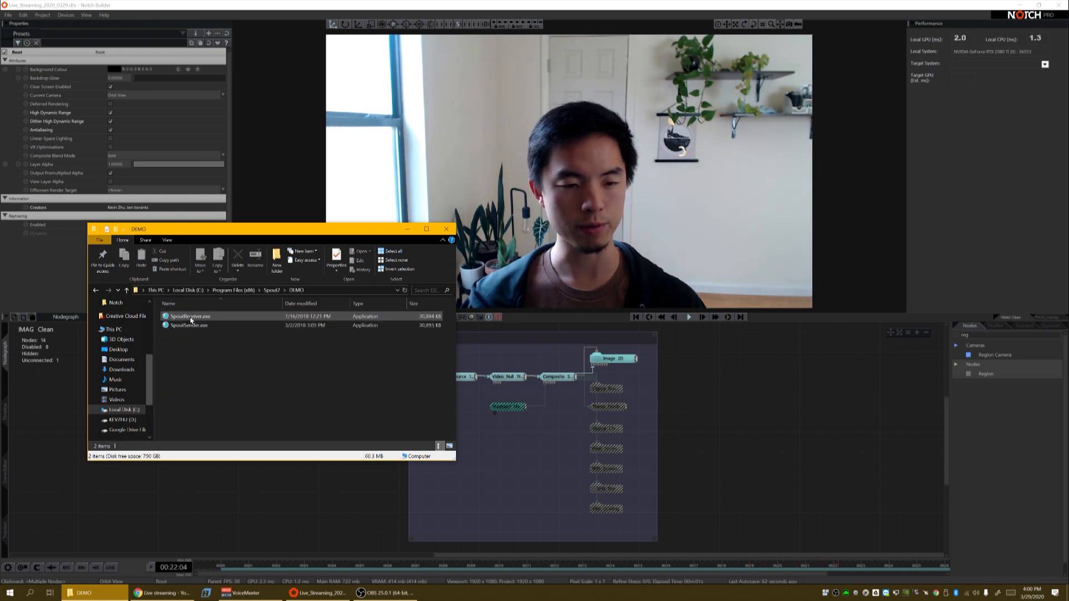
{"action": "double_click", "coordinate": [189, 316]}
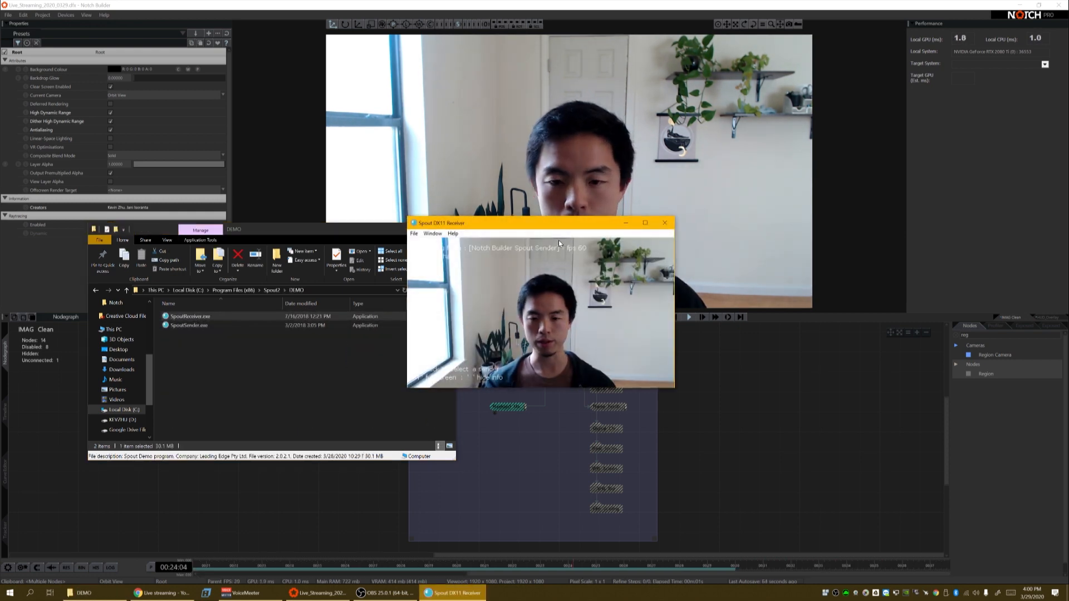
{"action": "left_click_drag", "start_coordinate": [559, 239], "coordinate": [679, 234]}
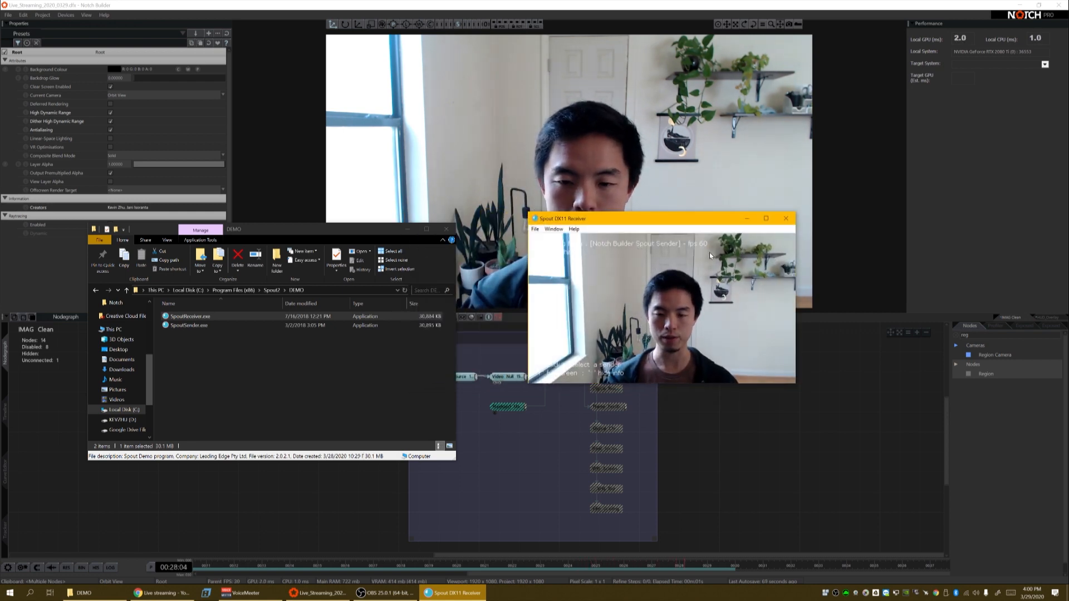
{"action": "left_click_drag", "start_coordinate": [707, 218], "coordinate": [786, 248]}
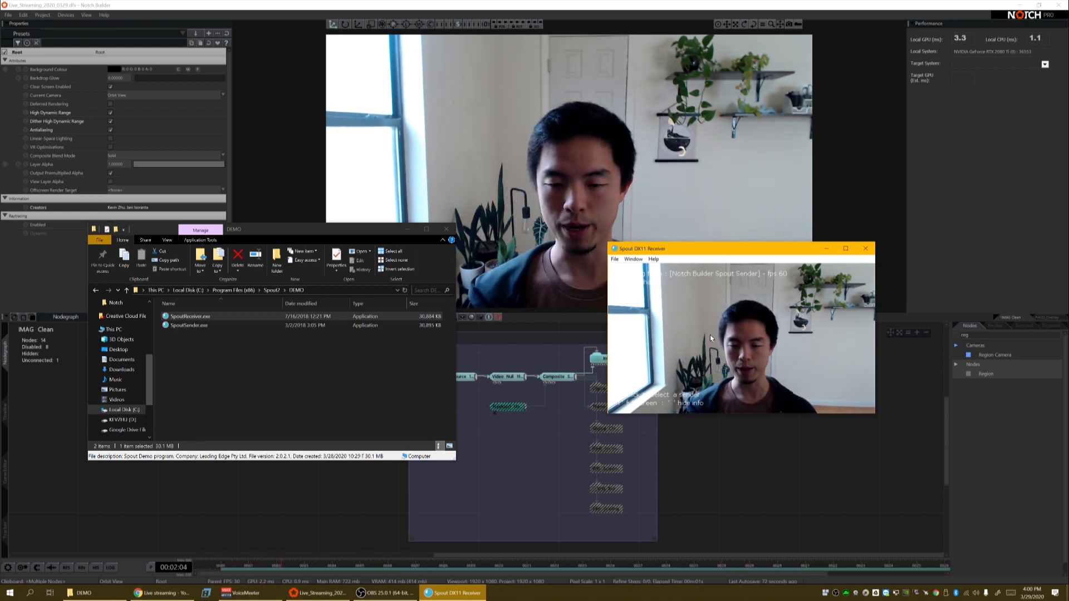
{"action": "left_click_drag", "start_coordinate": [782, 251], "coordinate": [314, 241]}
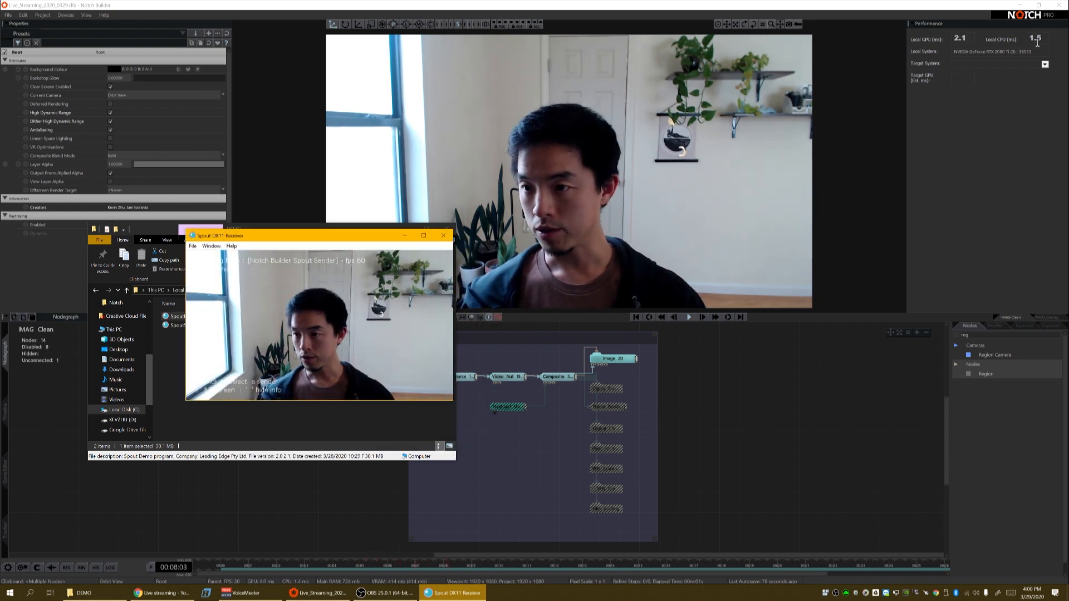
- Launch Spout to NDI from Spout2's SPOUTtoNDI bin folder and arrange its window below the Spout receiver
{"action": "left_click_drag", "start_coordinate": [312, 238], "coordinate": [281, 260]}
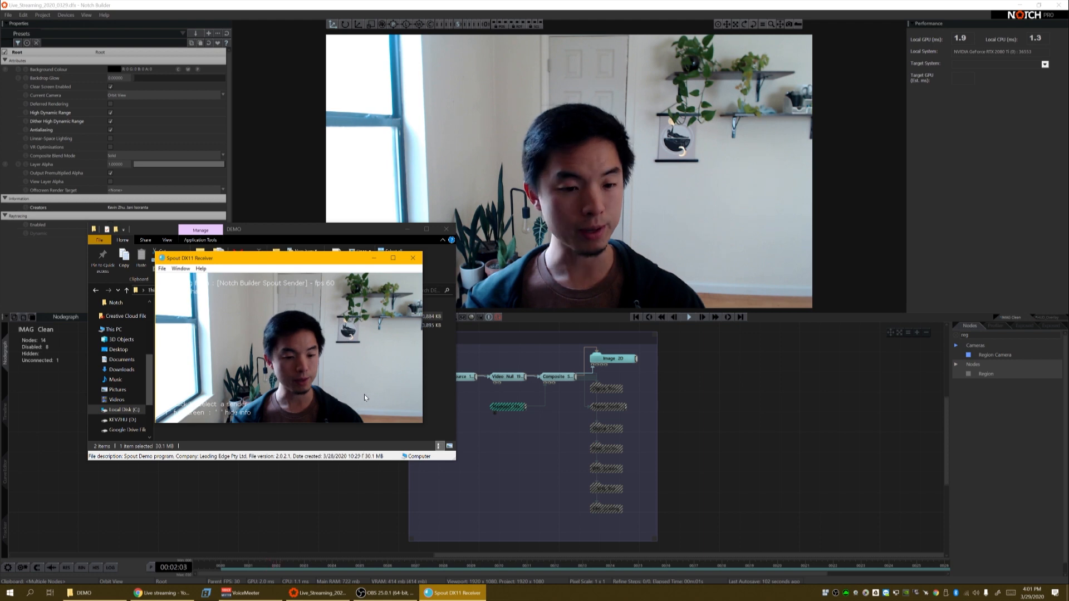
{"action": "left_click_drag", "start_coordinate": [298, 260], "coordinate": [616, 186]}
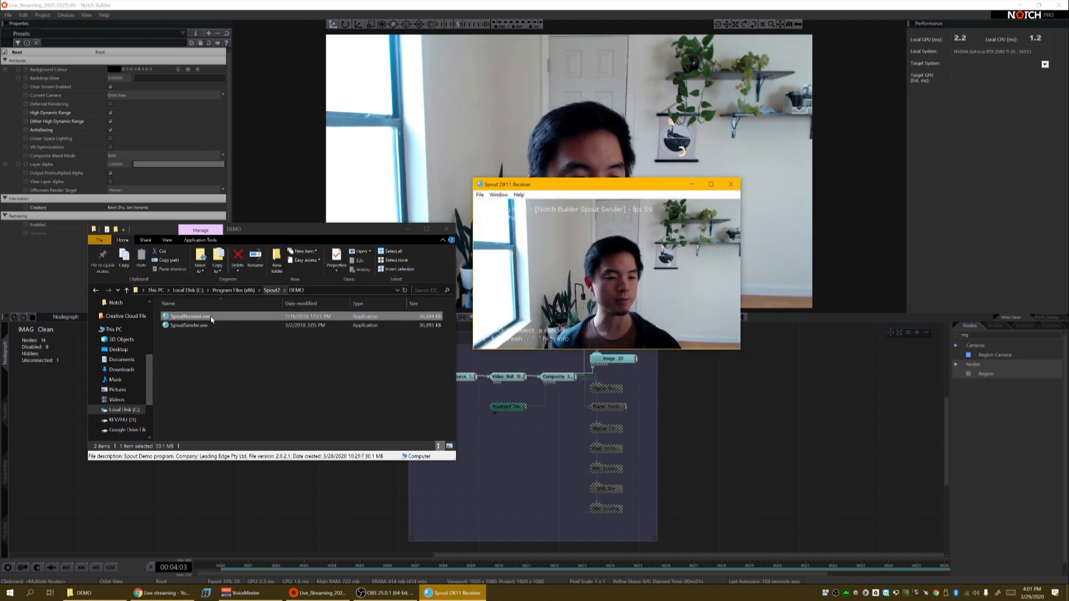
{"action": "left_click", "coordinate": [271, 290]}
{"action": "left_click_drag", "start_coordinate": [304, 233], "coordinate": [281, 224]}
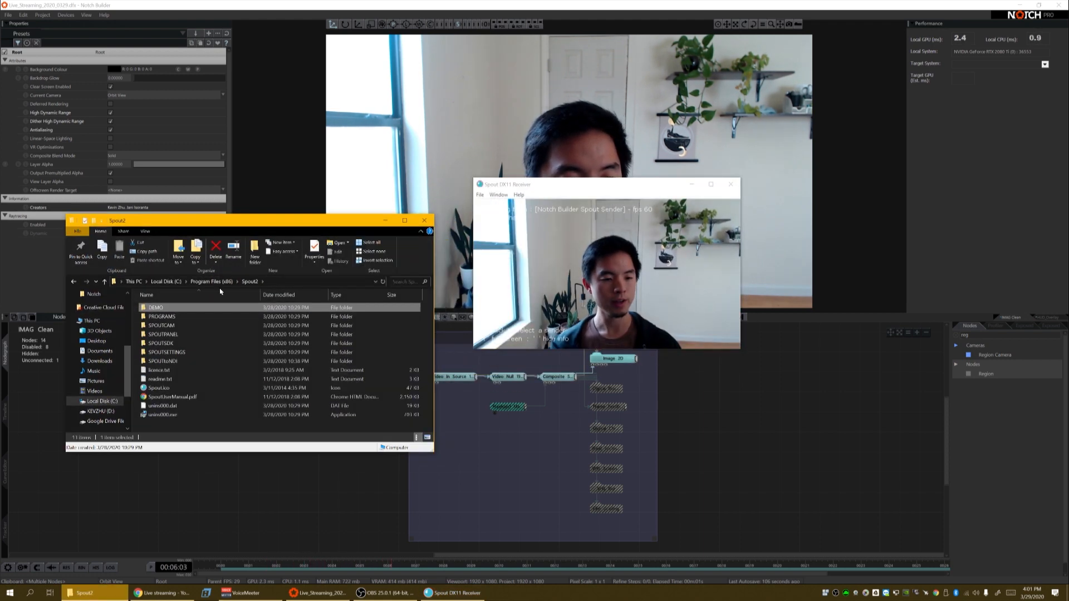
{"action": "double_click", "coordinate": [163, 361]}
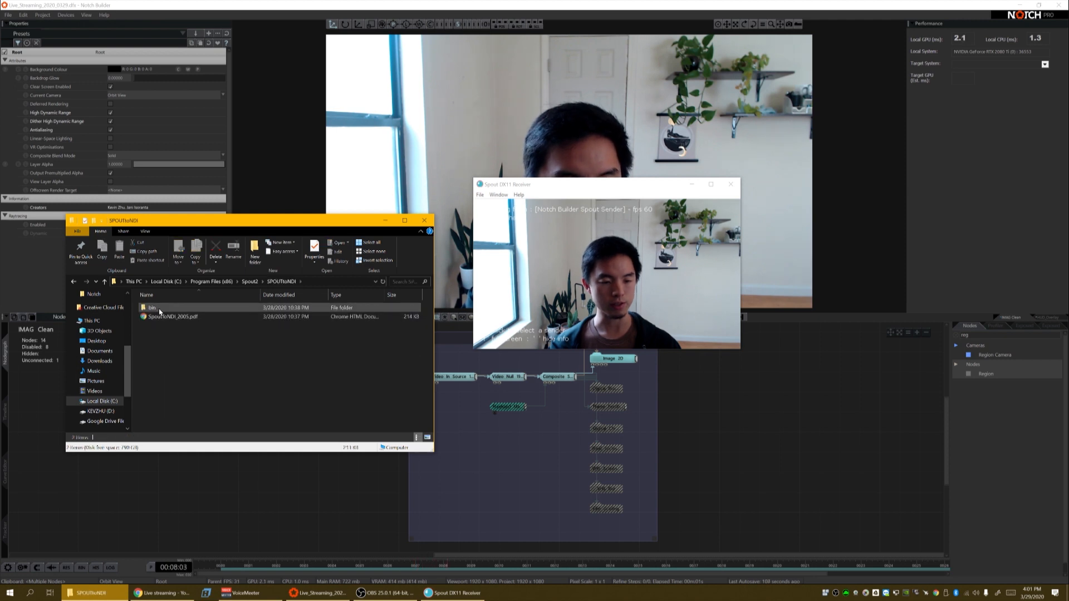
{"action": "double_click", "coordinate": [151, 307]}
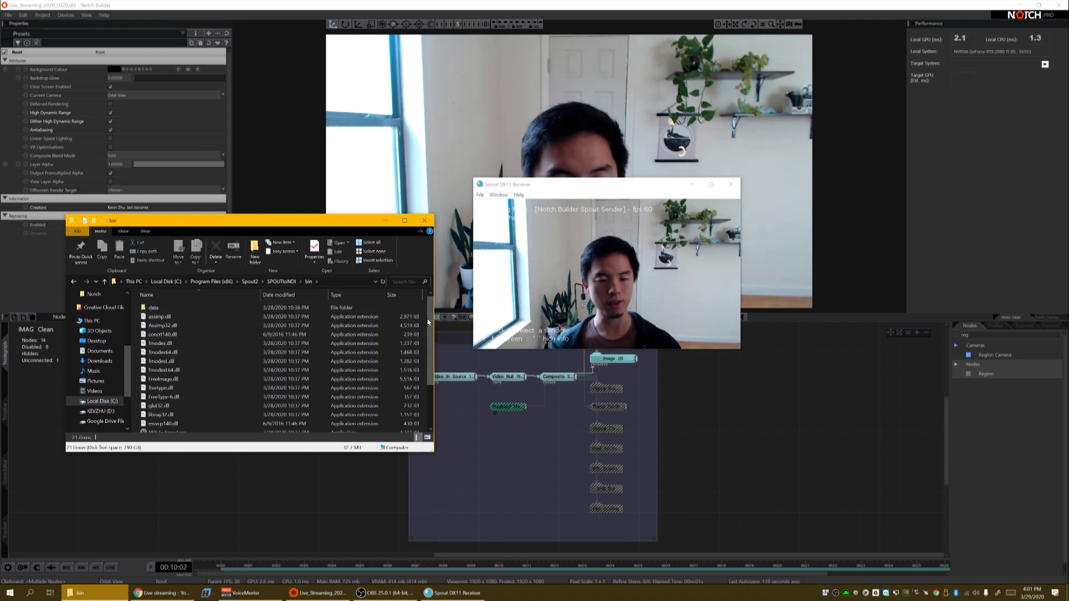
{"action": "scroll", "coordinate": [272, 362], "scroll_direction": "down", "scroll_amount": 3}
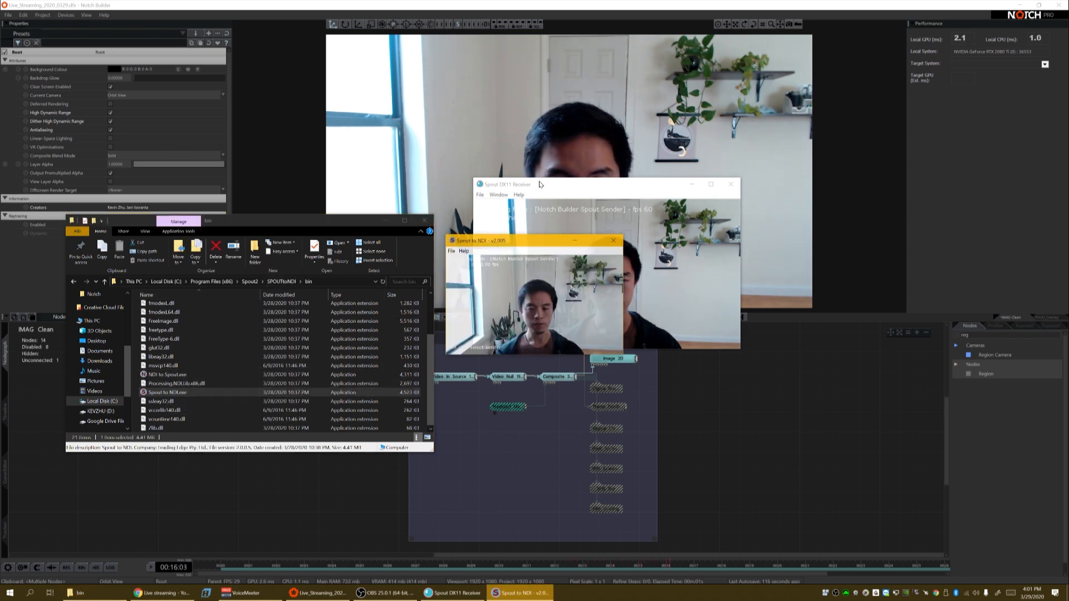
{"action": "left_click_drag", "start_coordinate": [538, 185], "coordinate": [259, 117]}
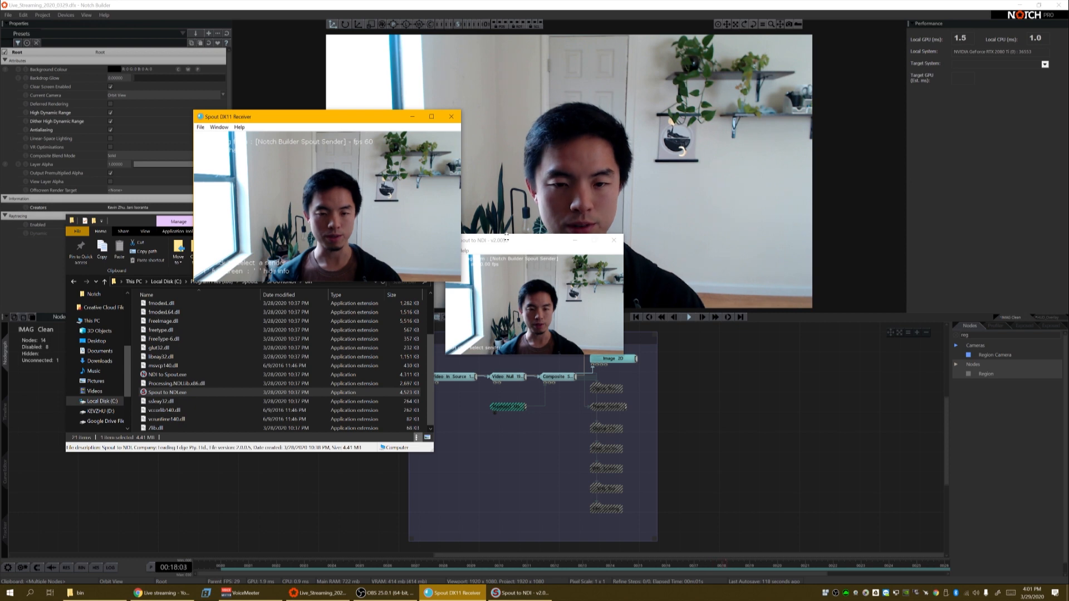
{"action": "left_click_drag", "start_coordinate": [506, 237], "coordinate": [264, 294]}
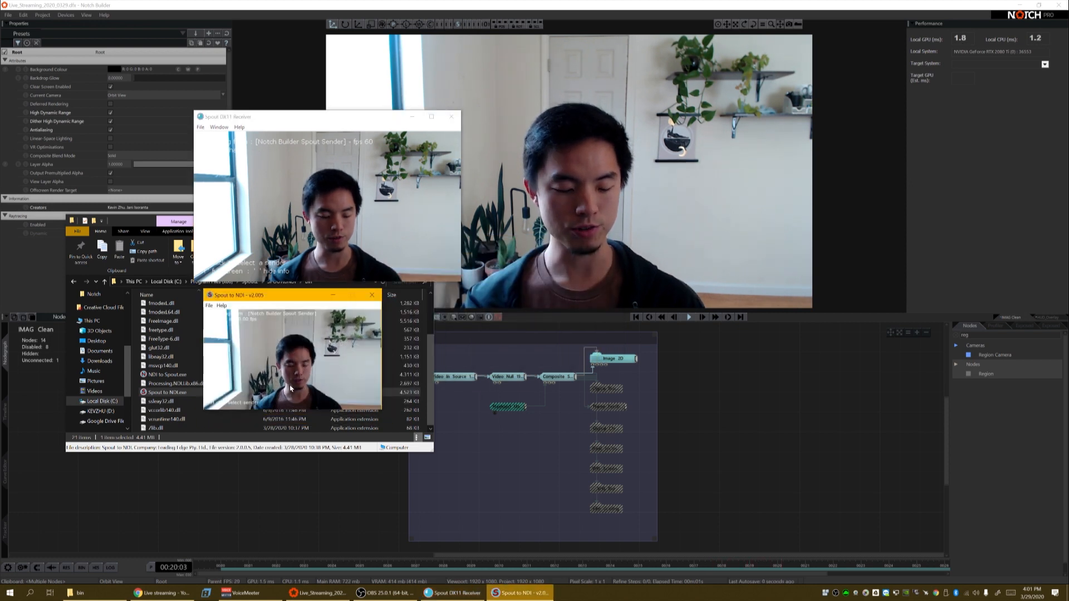
- Launch NDI Studio Monitor, view the Notch Builder Spout Sender source from K2, and close the monitor
{"action": "key", "text": "super"}
{"action": "type", "text": "studio"}
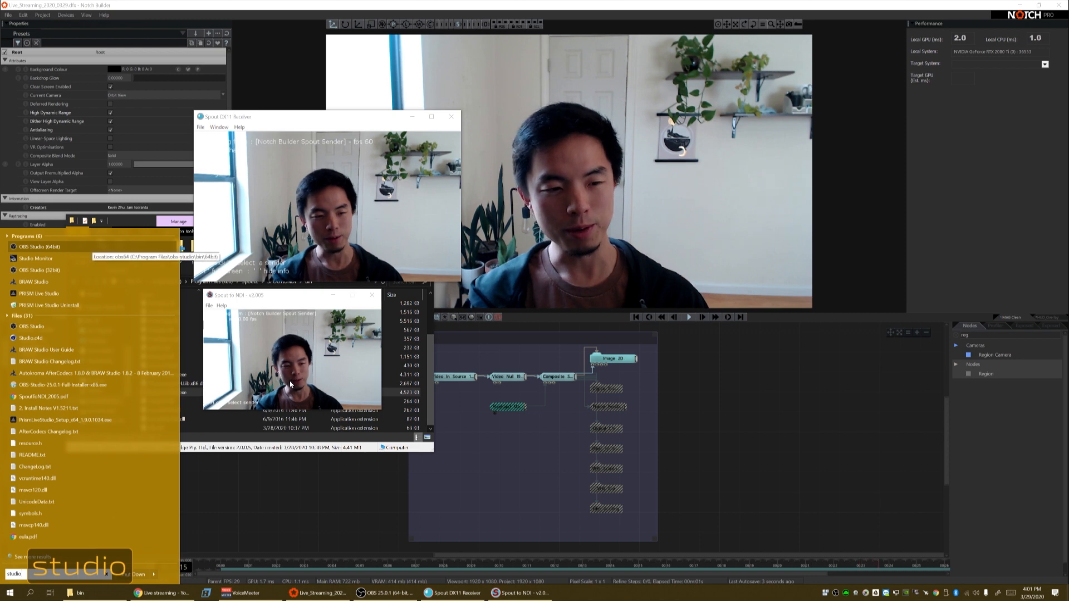
{"action": "key", "text": "Return"}
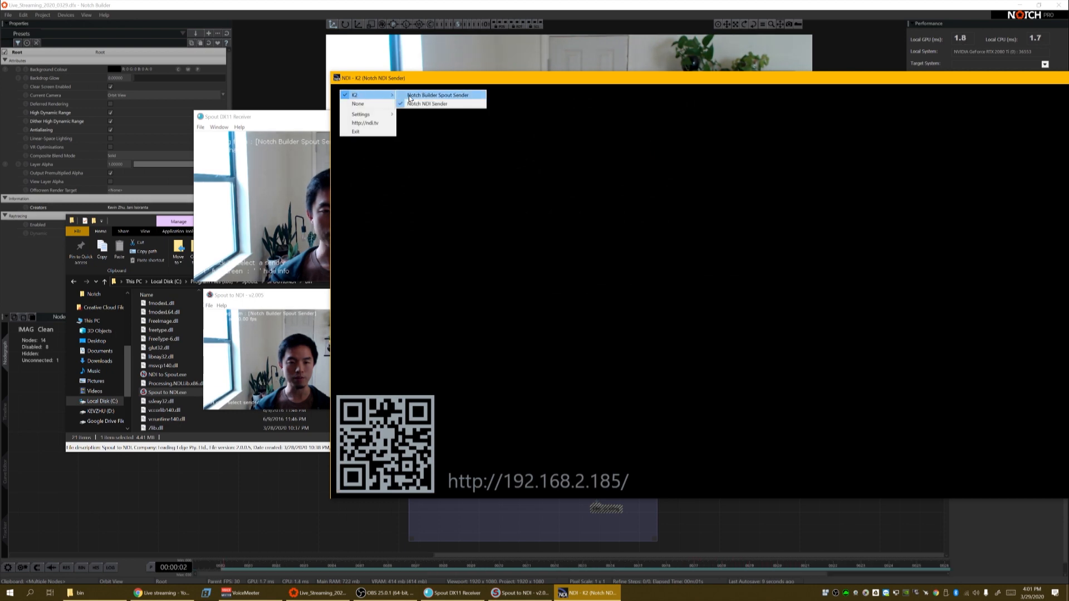
{"action": "left_click", "coordinate": [410, 95]}
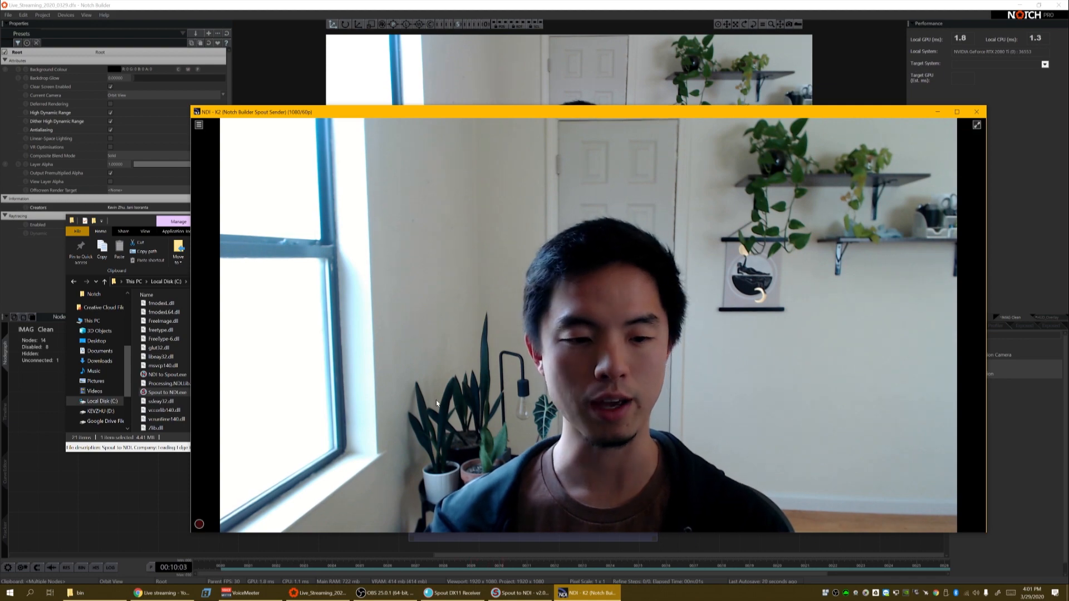
{"action": "left_click_drag", "start_coordinate": [381, 116], "coordinate": [364, 75]}
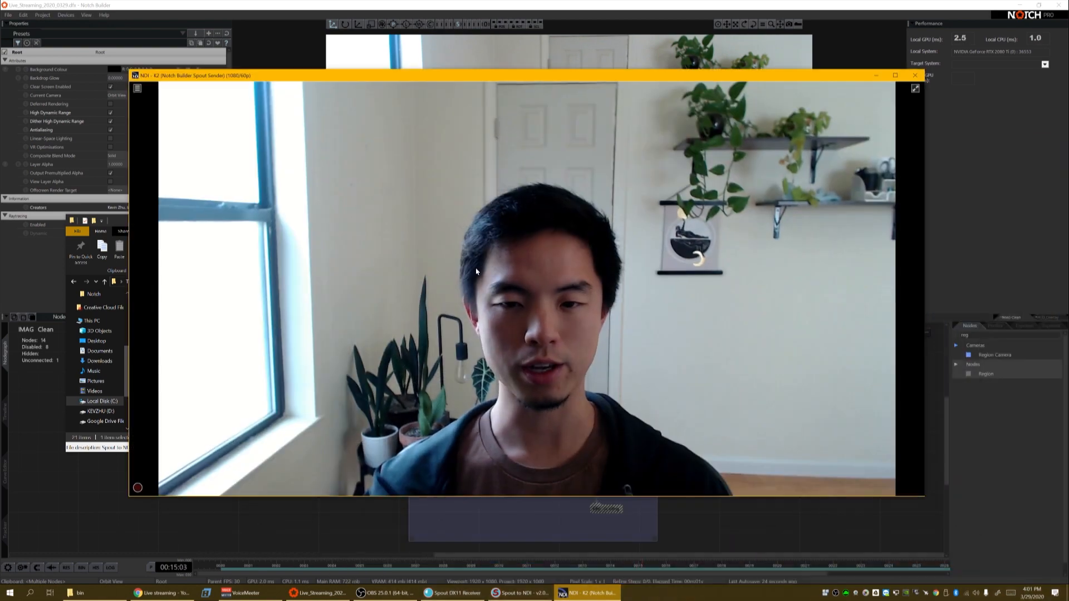
{"action": "left_click", "coordinate": [915, 76]}
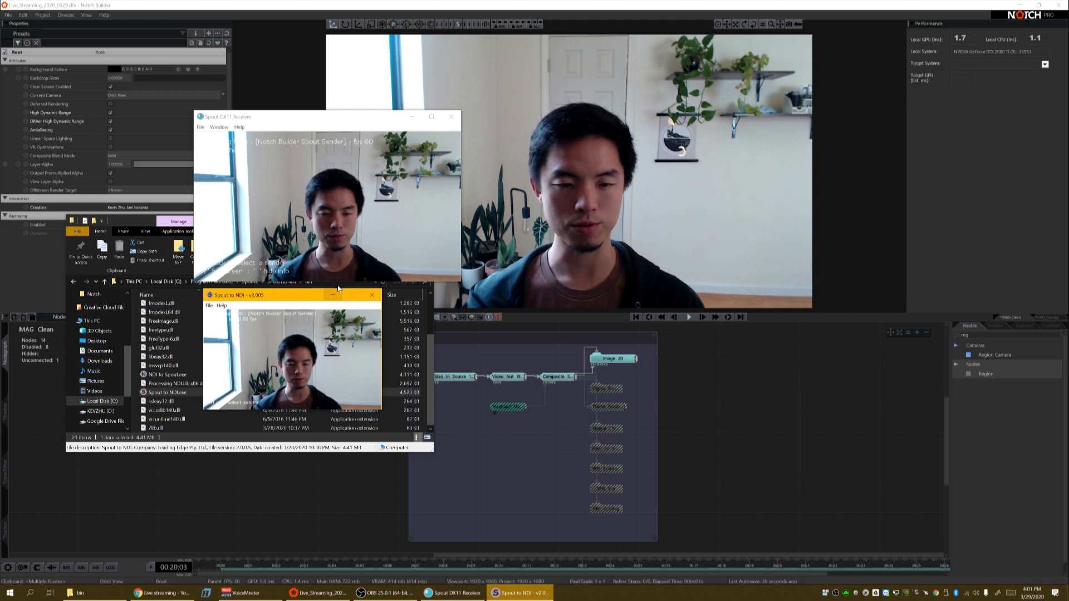
- Close Spout to NDI and reposition the Spout receiver over the folder window
{"action": "left_click_drag", "start_coordinate": [305, 299], "coordinate": [354, 293]}
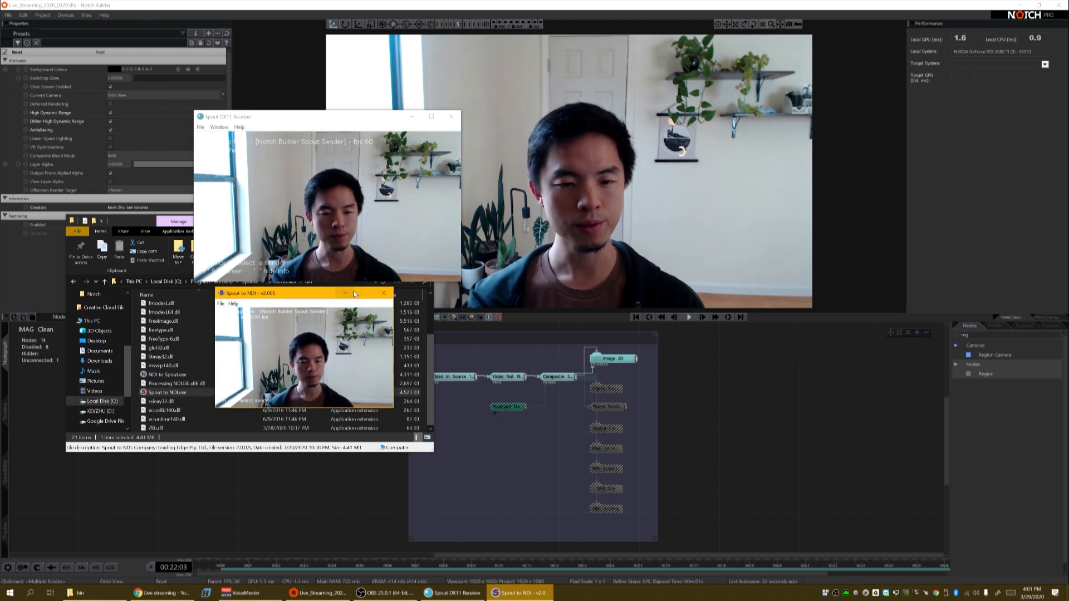
{"action": "left_click", "coordinate": [384, 293]}
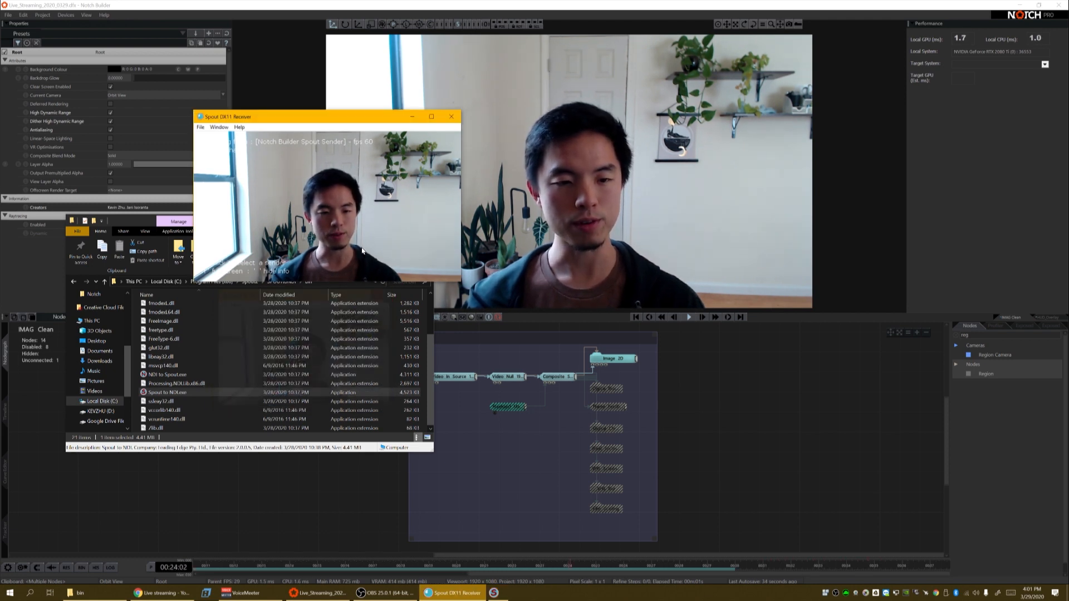
{"action": "left_click_drag", "start_coordinate": [312, 117], "coordinate": [240, 173]}
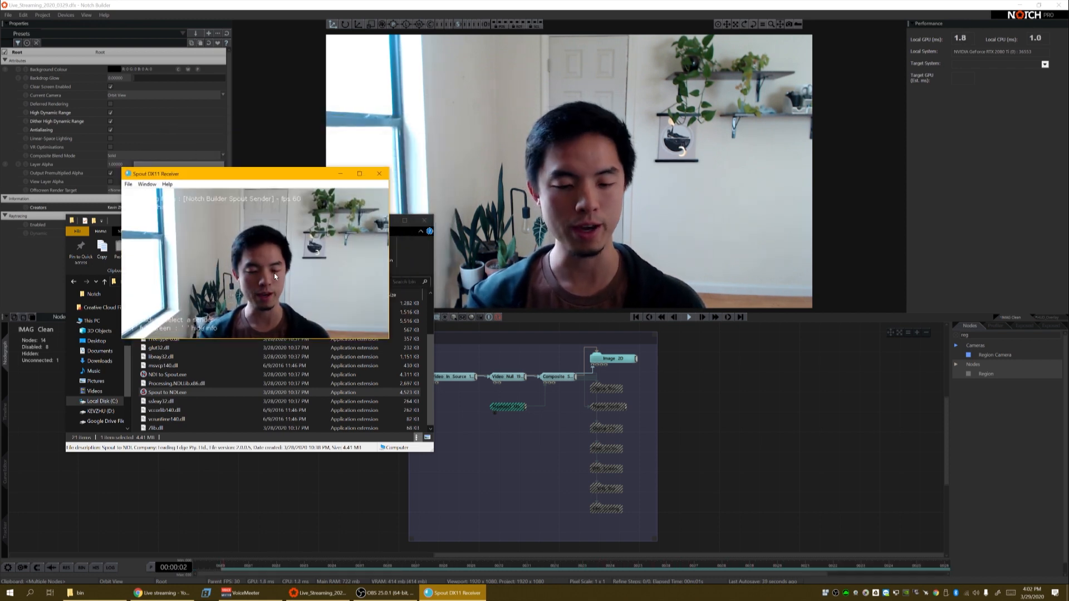
- Close the 64-bit OBS Studio and launch OBS Studio (32bit) through a system search for "obs"
{"action": "left_click", "coordinate": [389, 592]}
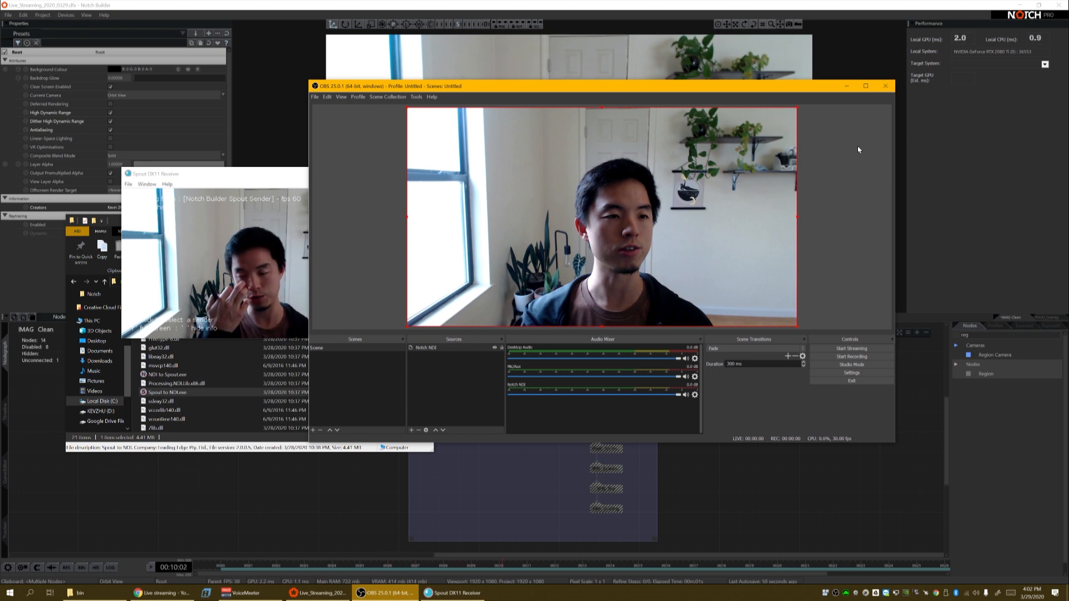
{"action": "left_click", "coordinate": [885, 88]}
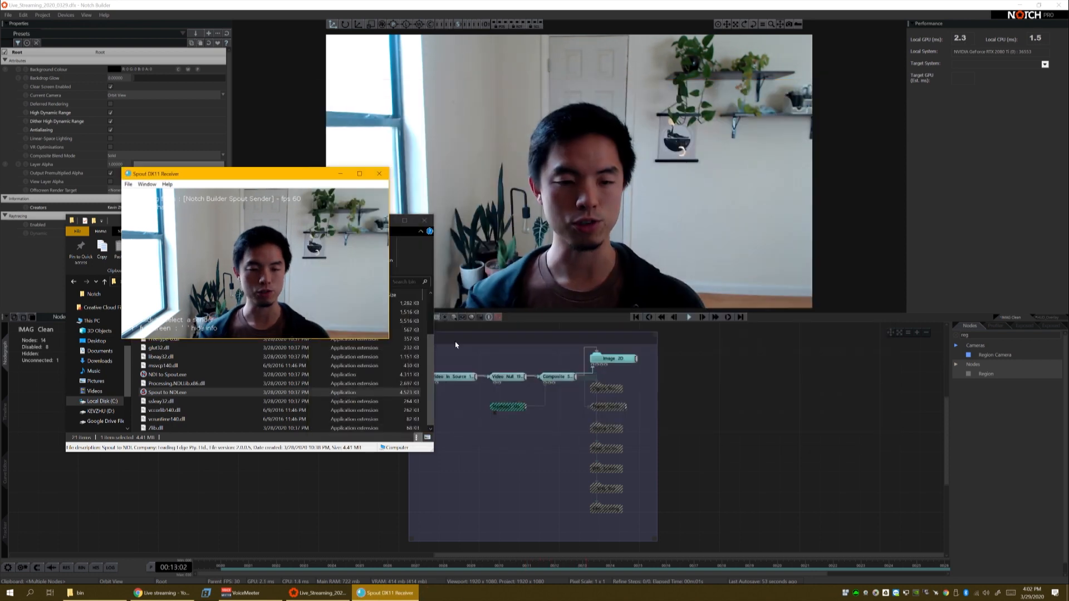
{"action": "left_click", "coordinate": [16, 585]}
{"action": "type", "text": "obs"}
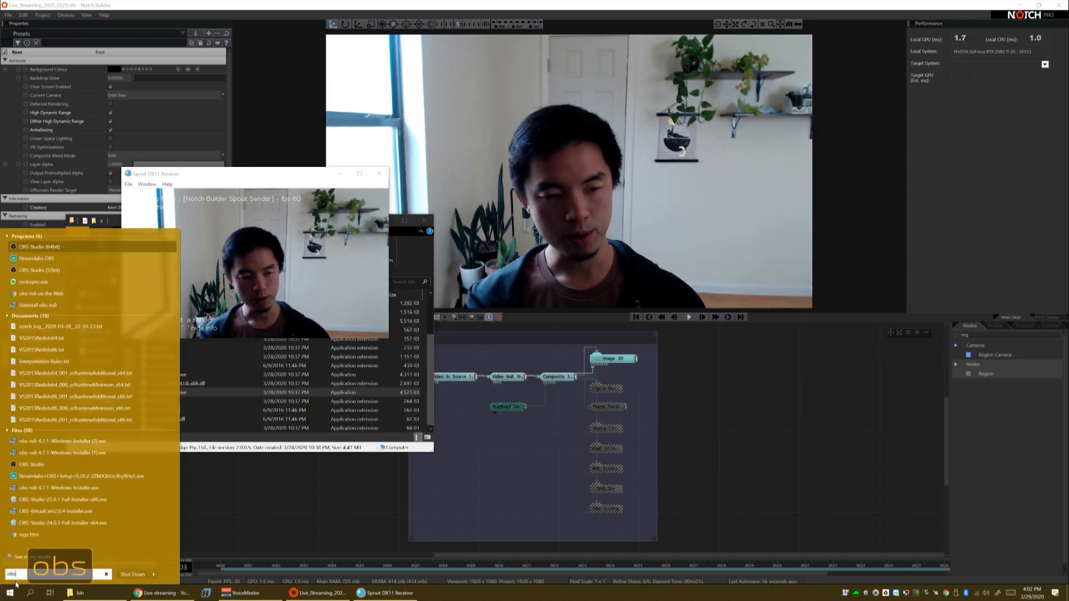
{"action": "key", "text": "Down"}
{"action": "key", "text": "Down"}
{"action": "key", "text": "Return"}
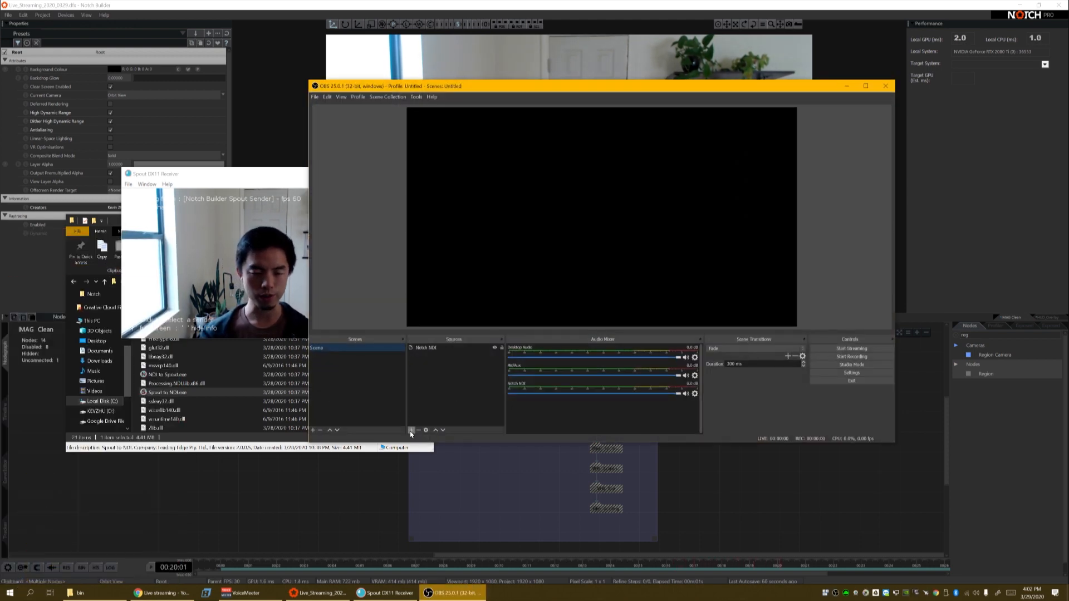
- Add a Video Capture Device source named Spout to the OBS scene, using Spout Cam as its device
{"action": "left_click", "coordinate": [412, 430]}
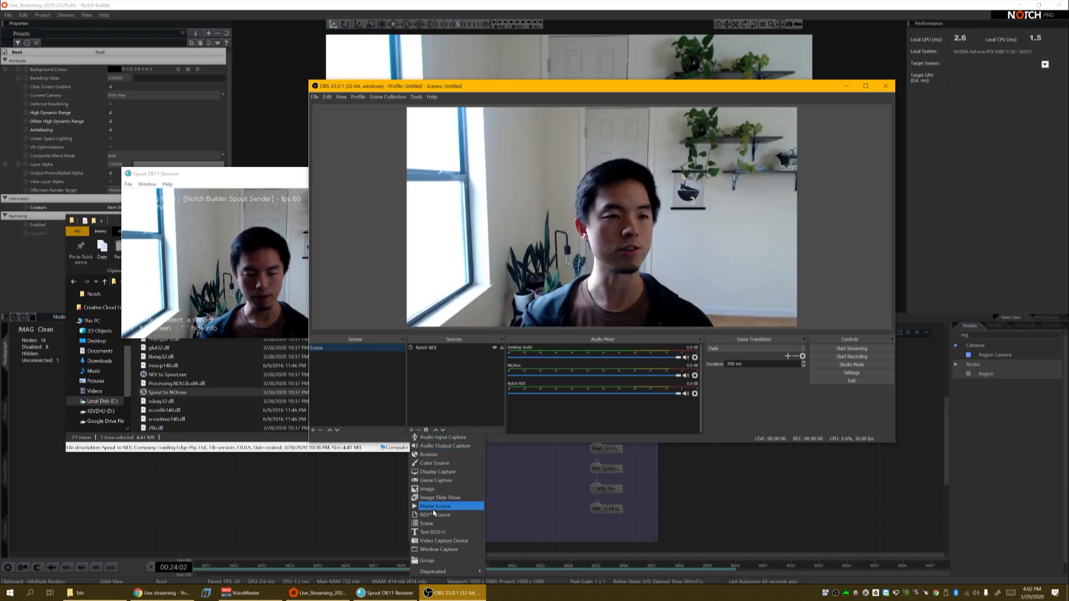
{"action": "left_click", "coordinate": [435, 540]}
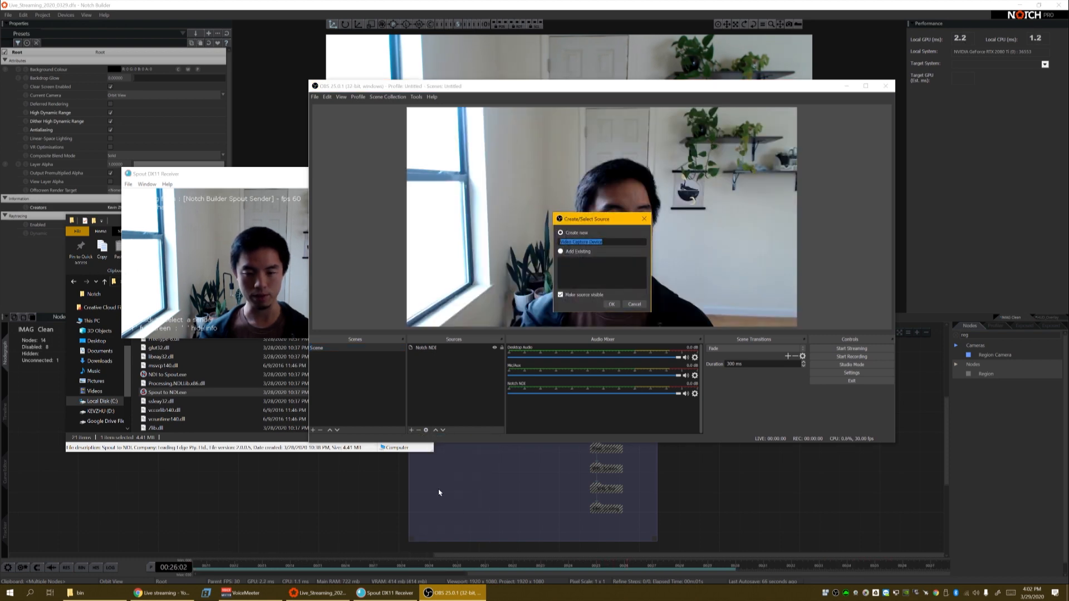
{"action": "type", "text": "Spout"}
{"action": "key", "text": "Return"}
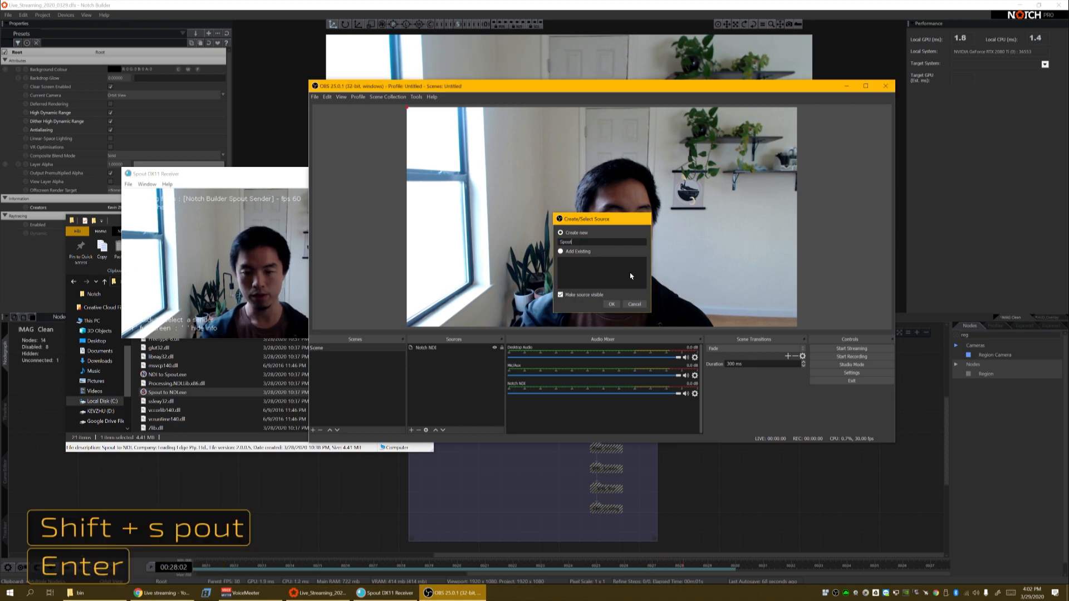
{"action": "left_click", "coordinate": [679, 244]}
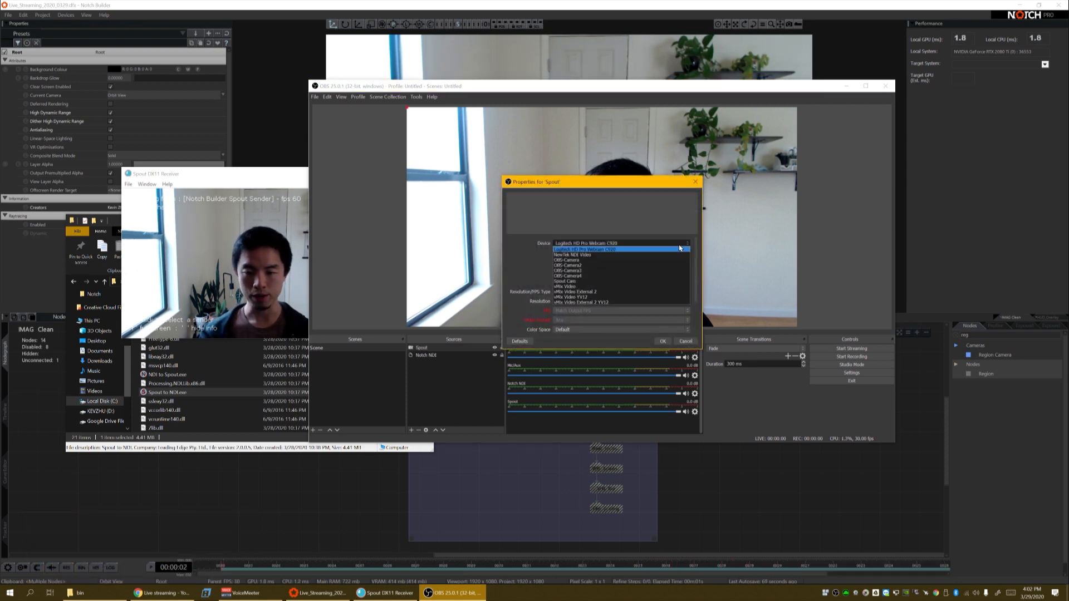
{"action": "left_click", "coordinate": [582, 282]}
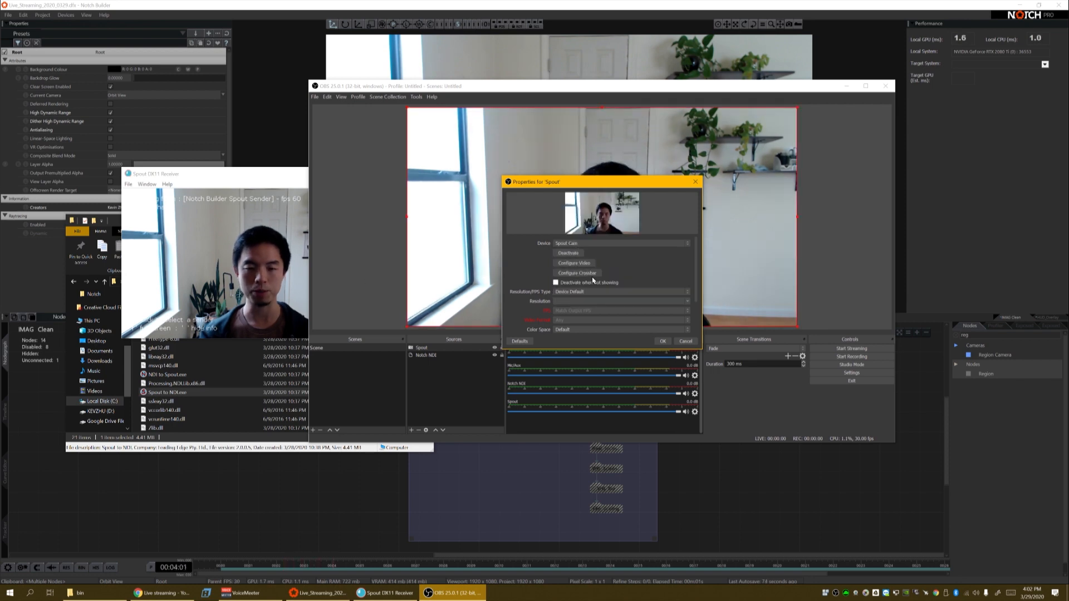
{"action": "left_click", "coordinate": [663, 342]}
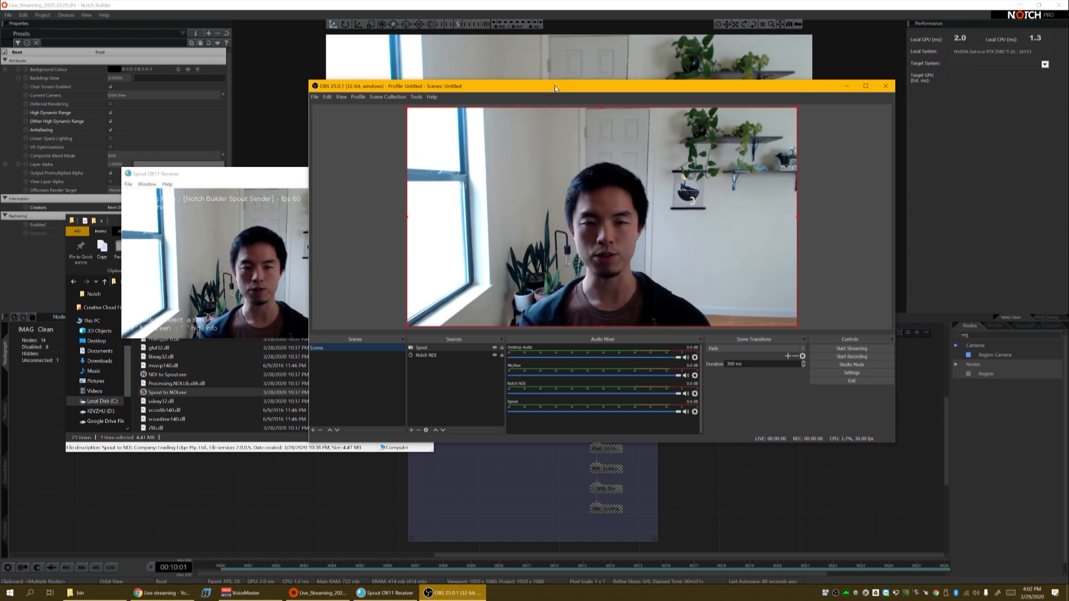
- Reposition the OBS window and check the service, server and stream key in the Stream settings
{"action": "left_click_drag", "start_coordinate": [554, 85], "coordinate": [689, 189]}
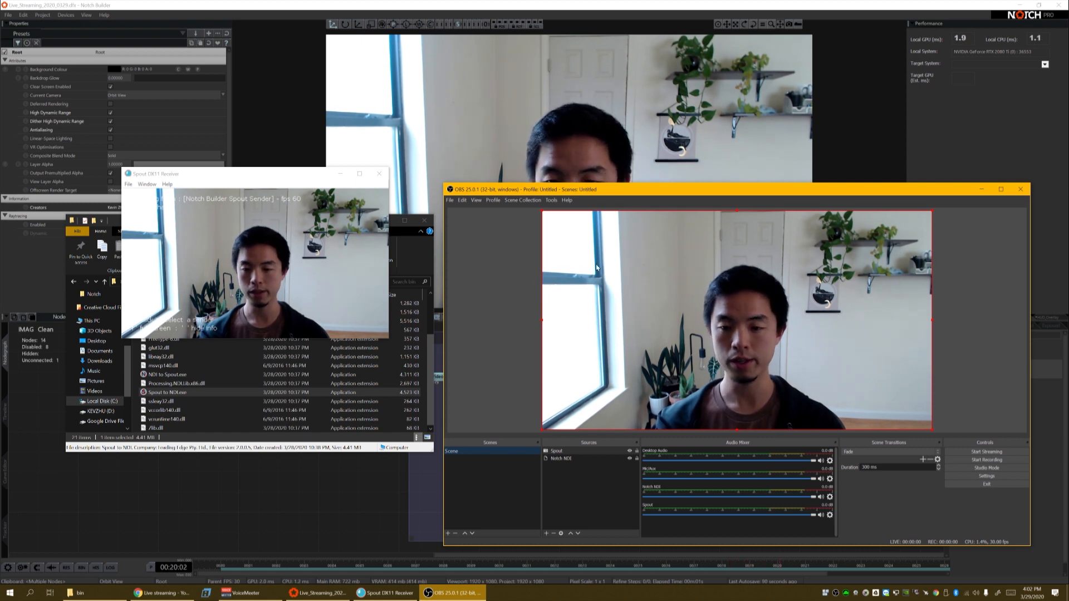
{"action": "left_click", "coordinate": [981, 476]}
{"action": "left_click", "coordinate": [623, 295]}
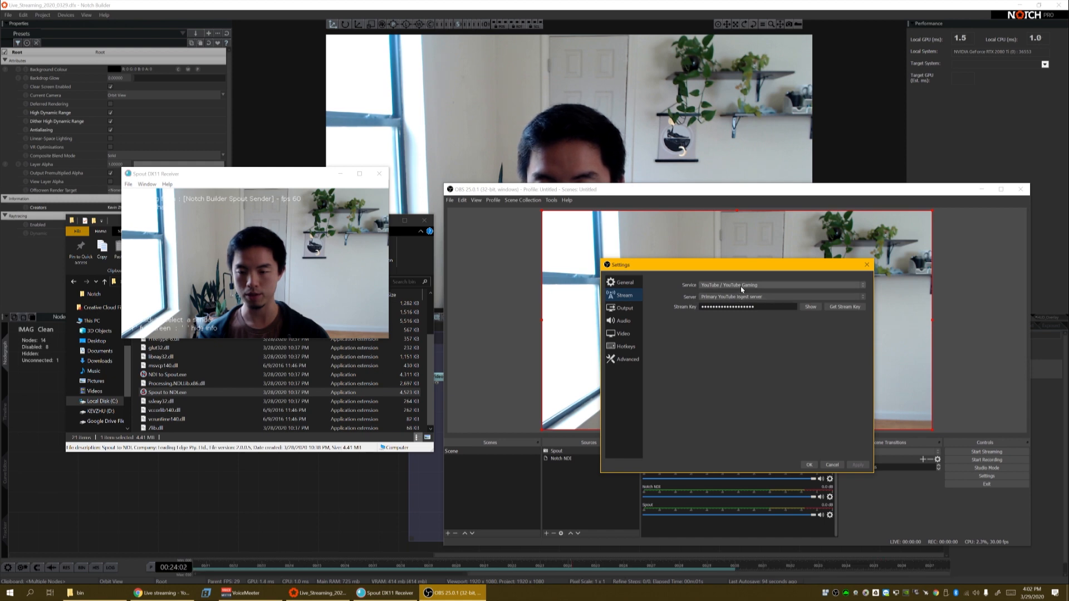
{"action": "left_click", "coordinate": [809, 465]}
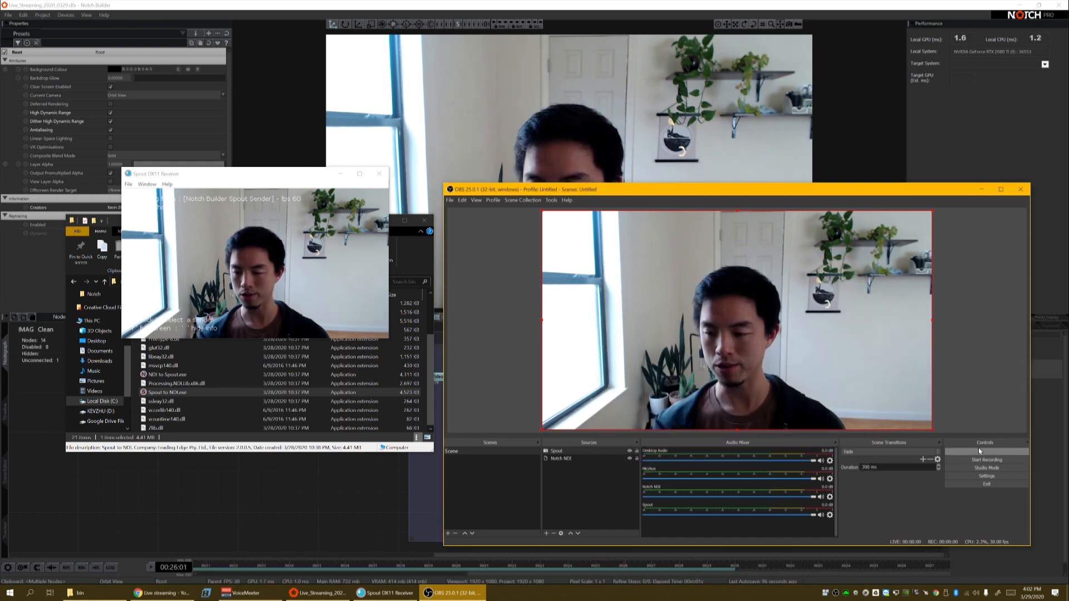
- Start streaming from OBS and place its window over YouTube Studio's live dashboard to check the incoming stream
{"action": "left_click", "coordinate": [977, 450]}
{"action": "left_click", "coordinate": [162, 592]}
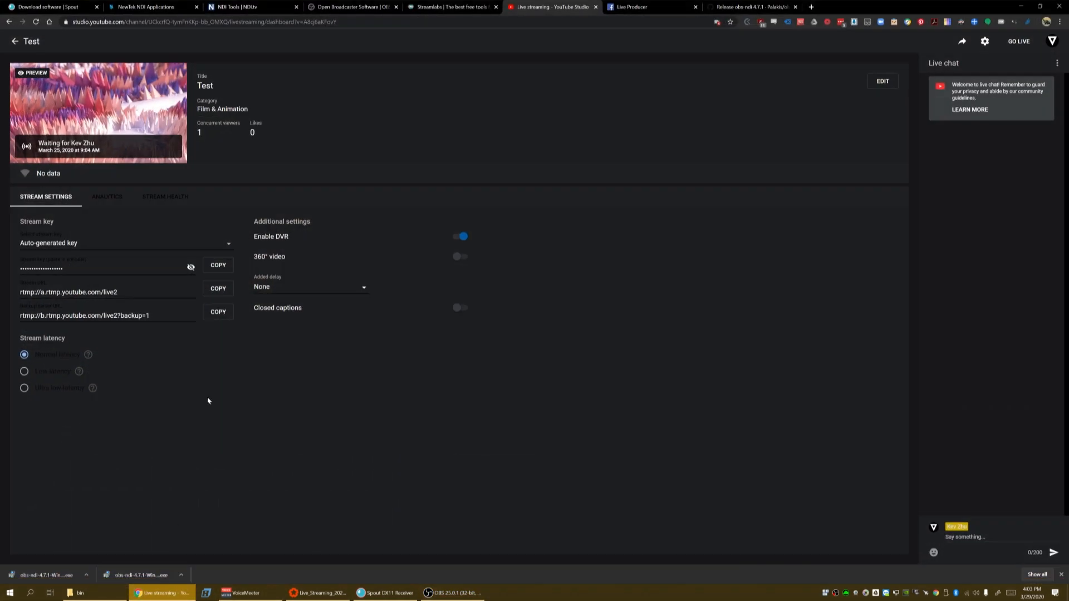
{"action": "left_click", "coordinate": [431, 591]}
{"action": "left_click_drag", "start_coordinate": [666, 192], "coordinate": [564, 164]}
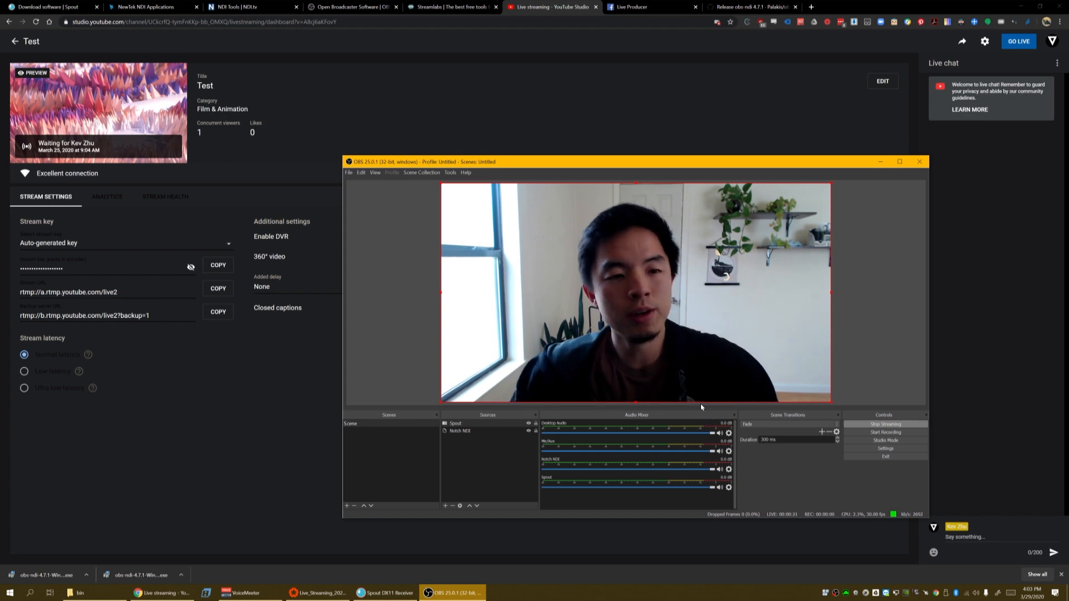
{"action": "mouse_move", "coordinate": [180, 133]}
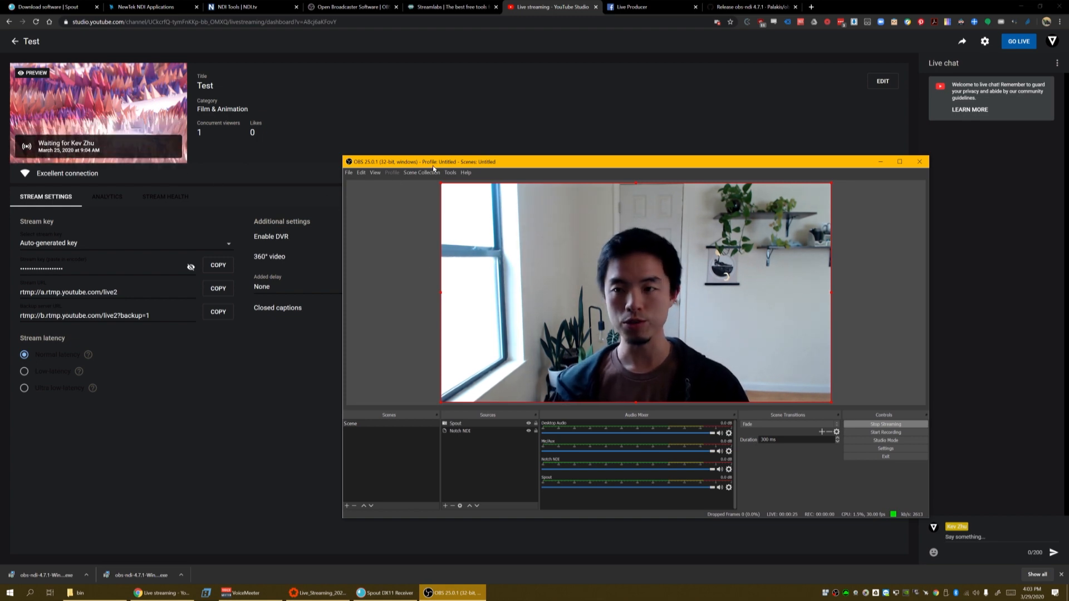
{"action": "left_click_drag", "start_coordinate": [631, 165], "coordinate": [590, 152]}
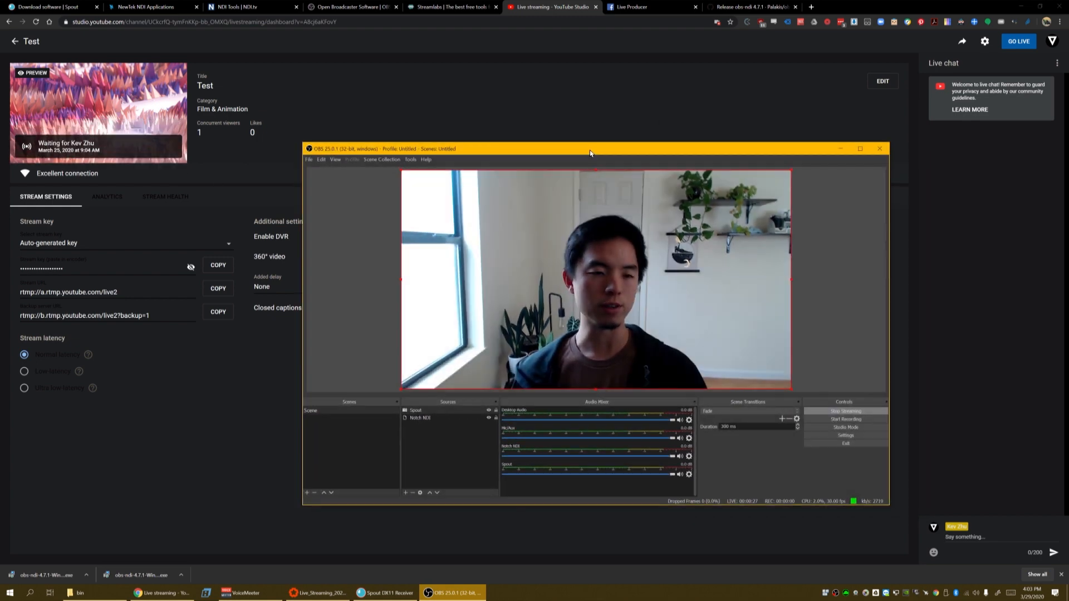
- Launch Streamlabs OBS through a system search for "streamlabs" and reposition its window beside the YouTube stream settings
{"action": "left_click", "coordinate": [8, 594]}
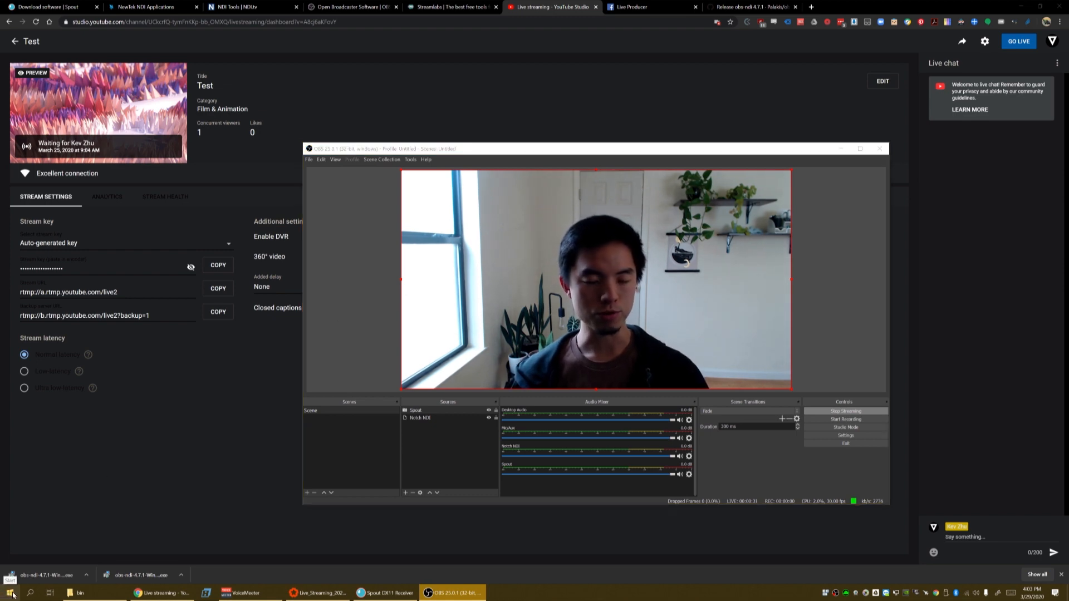
{"action": "type", "text": "streamlabs"}
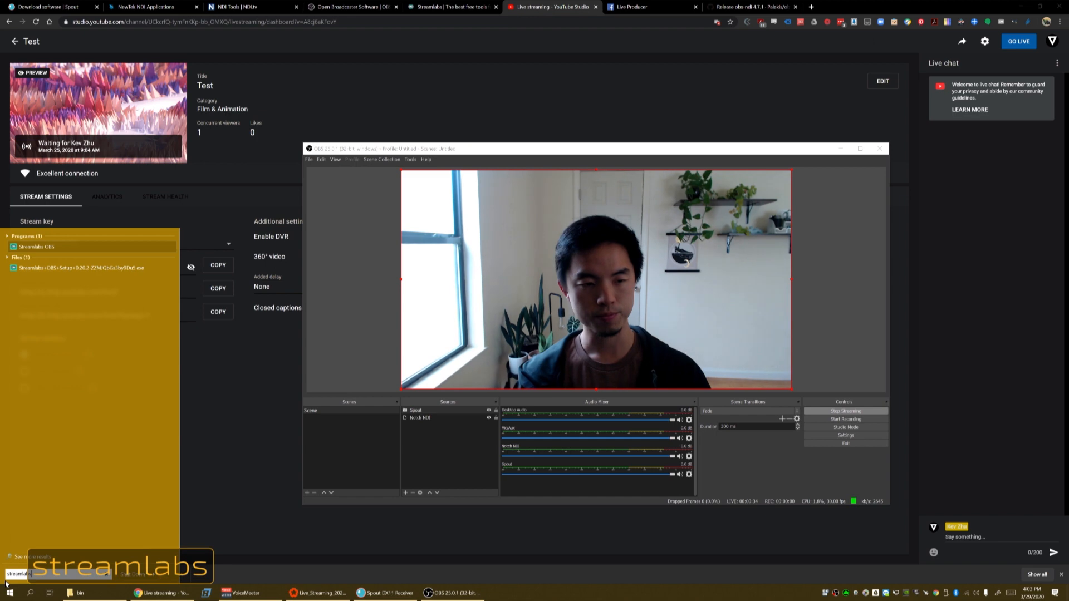
{"action": "key", "text": "Return"}
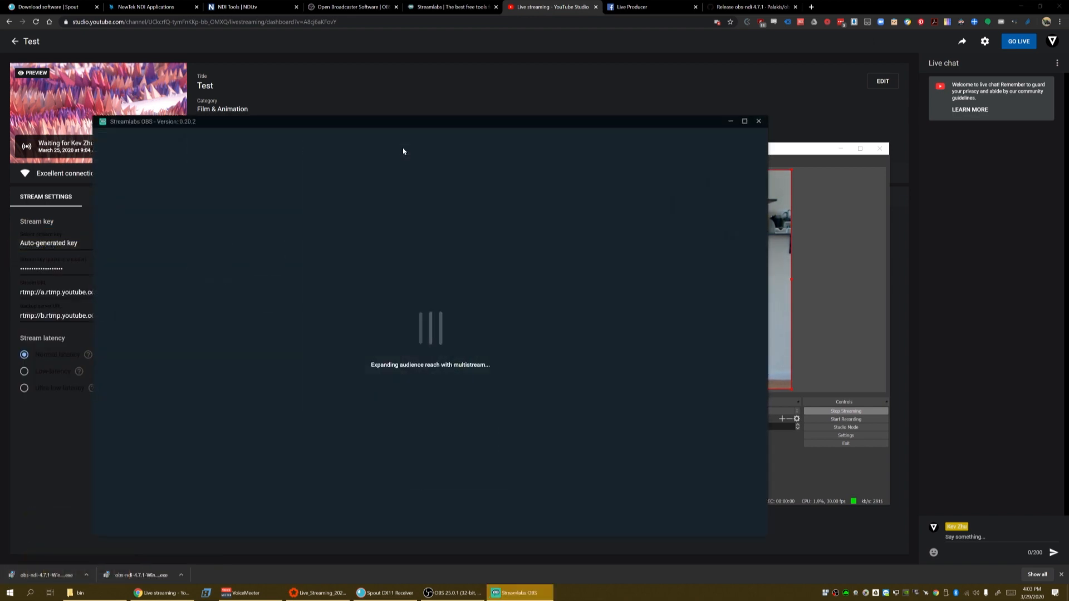
{"action": "left_click_drag", "start_coordinate": [414, 124], "coordinate": [642, 118]}
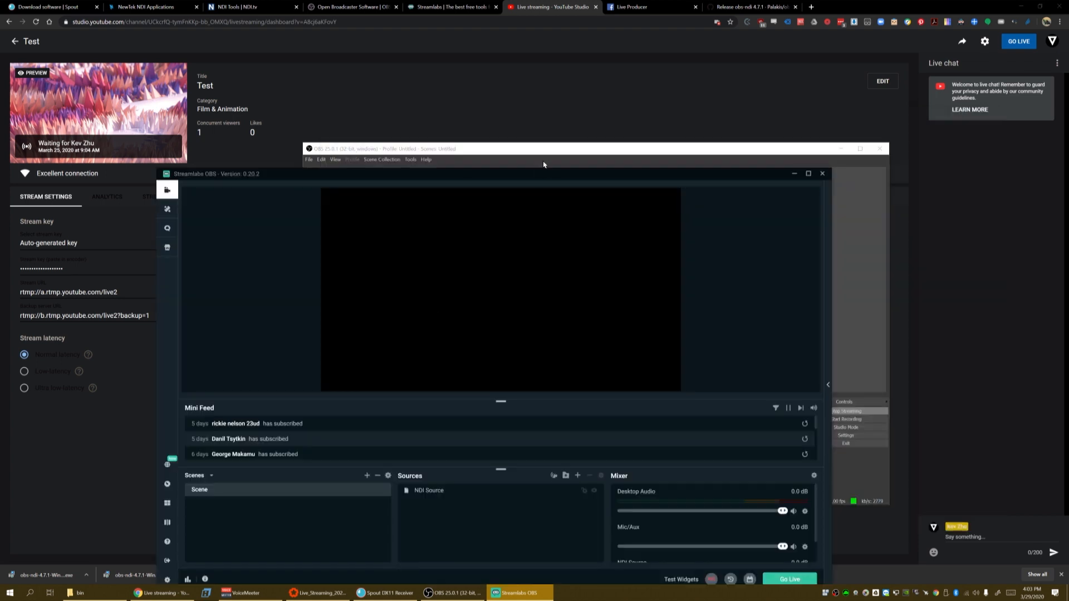
{"action": "left_click_drag", "start_coordinate": [544, 175], "coordinate": [684, 101]}
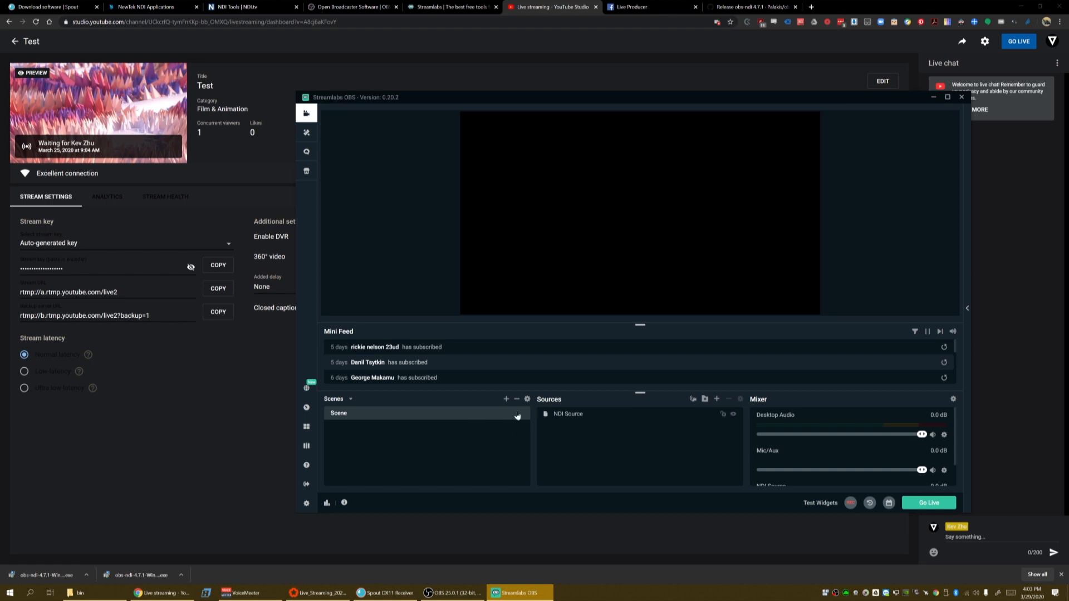
- Remove the NDI Source from the Streamlabs OBS scene and check the source types available to add
{"action": "left_click", "coordinate": [579, 419]}
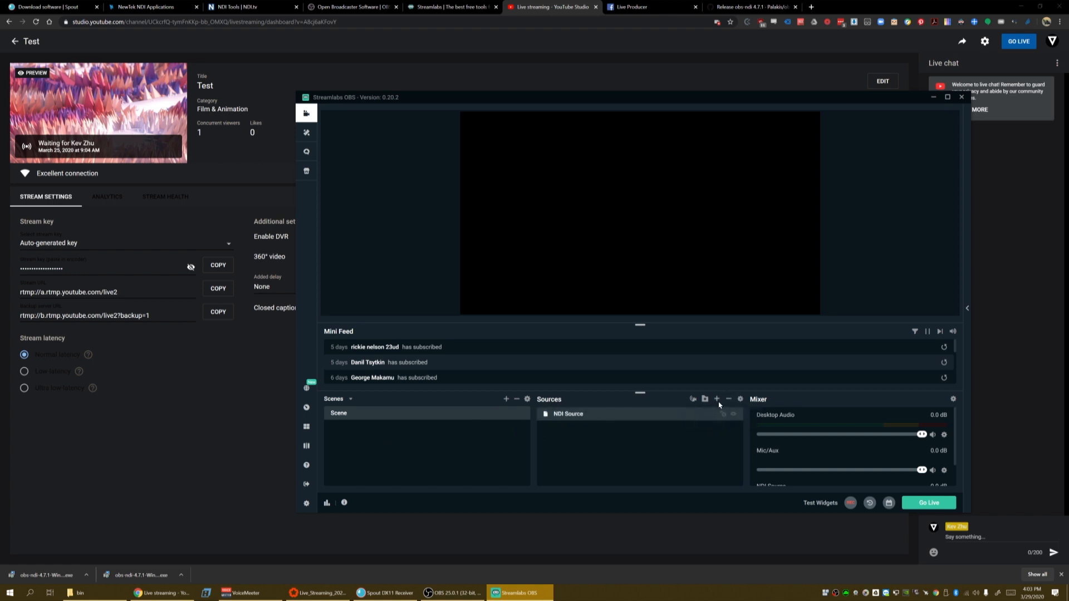
{"action": "left_click", "coordinate": [729, 400]}
{"action": "left_click", "coordinate": [558, 298]}
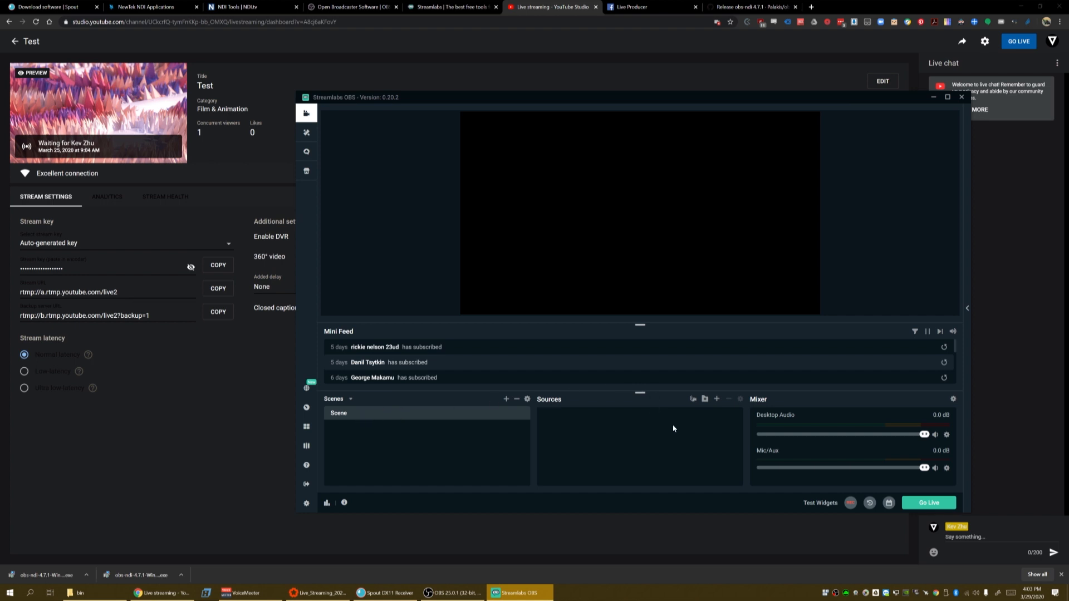
{"action": "left_click", "coordinate": [717, 399]}
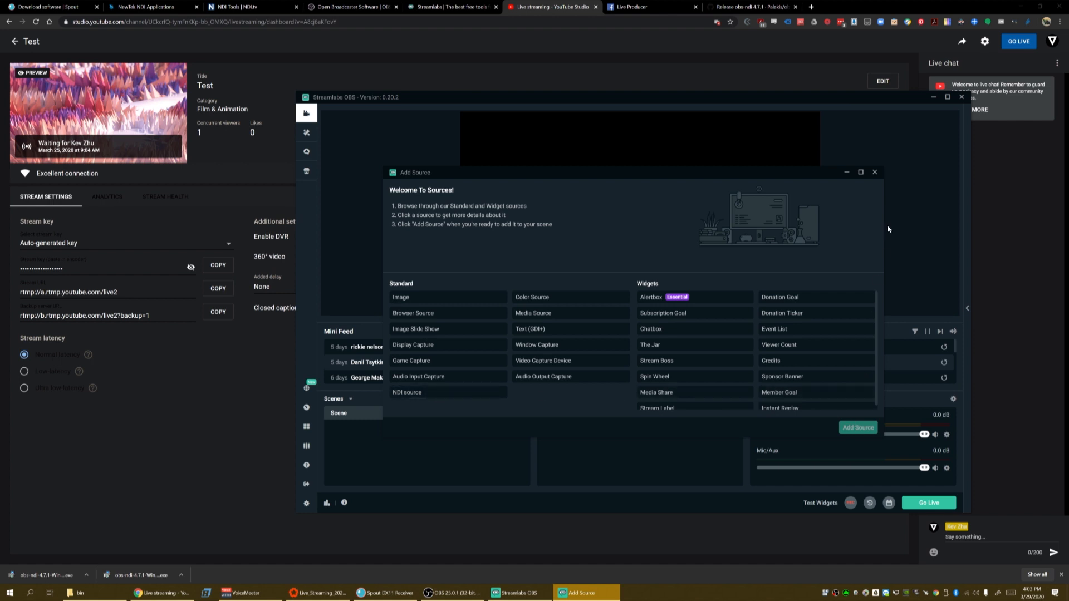
{"action": "left_click", "coordinate": [874, 173]}
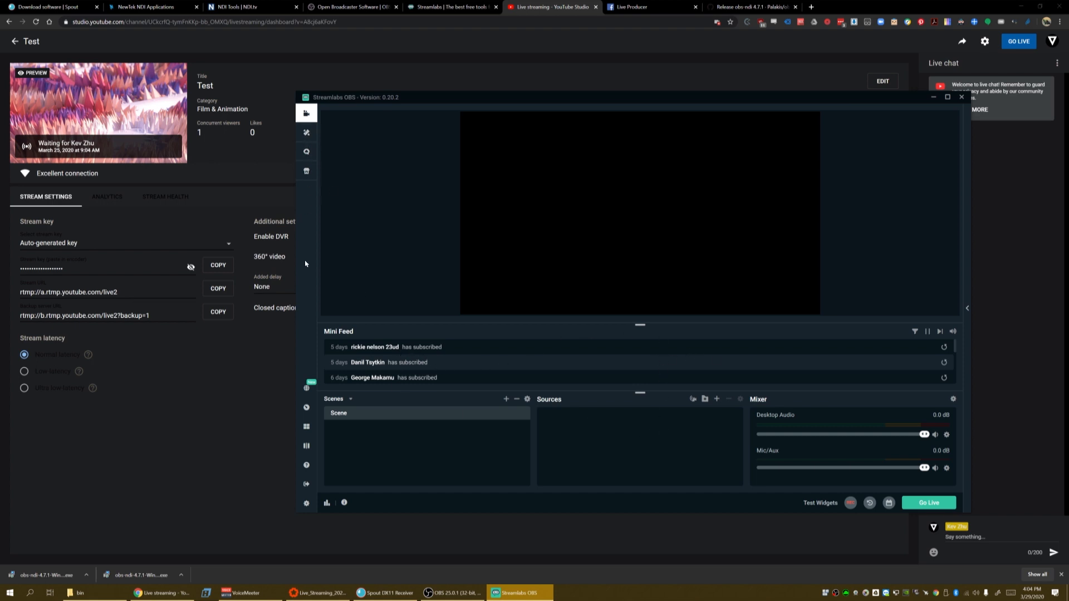
- Review the Audio, Video and Output settings in Streamlabs OBS and close the program
{"action": "left_click", "coordinate": [306, 502]}
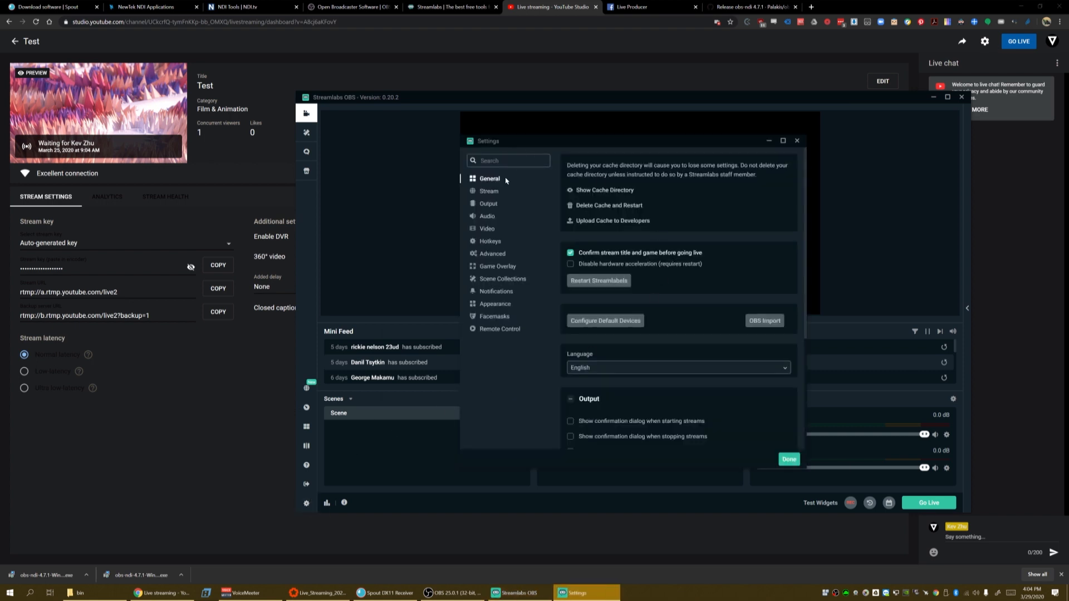
{"action": "left_click", "coordinate": [489, 218]}
{"action": "left_click", "coordinate": [488, 228]}
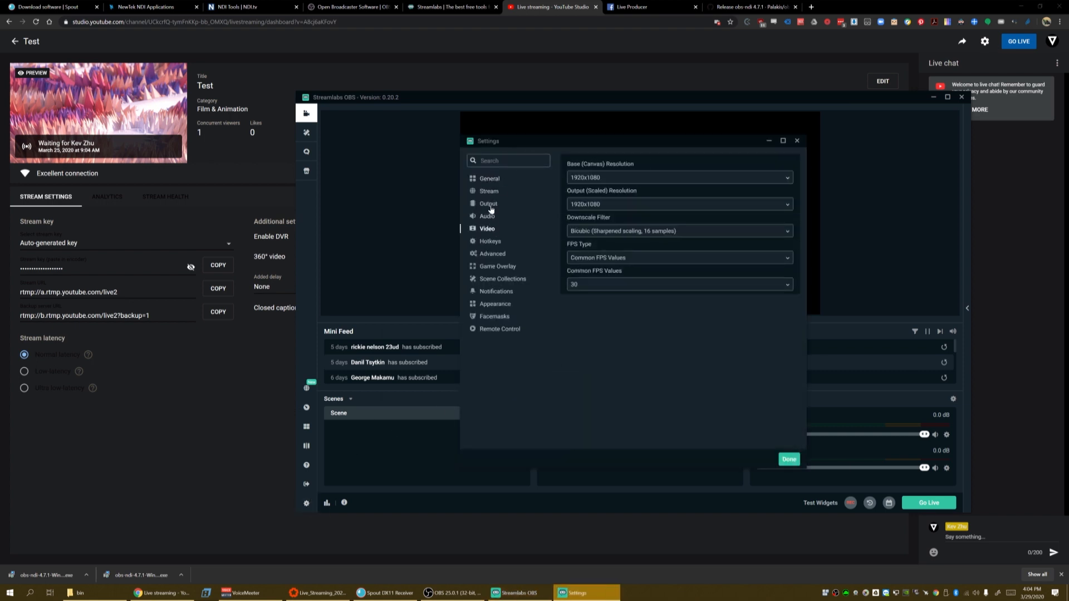
{"action": "left_click", "coordinate": [493, 206]}
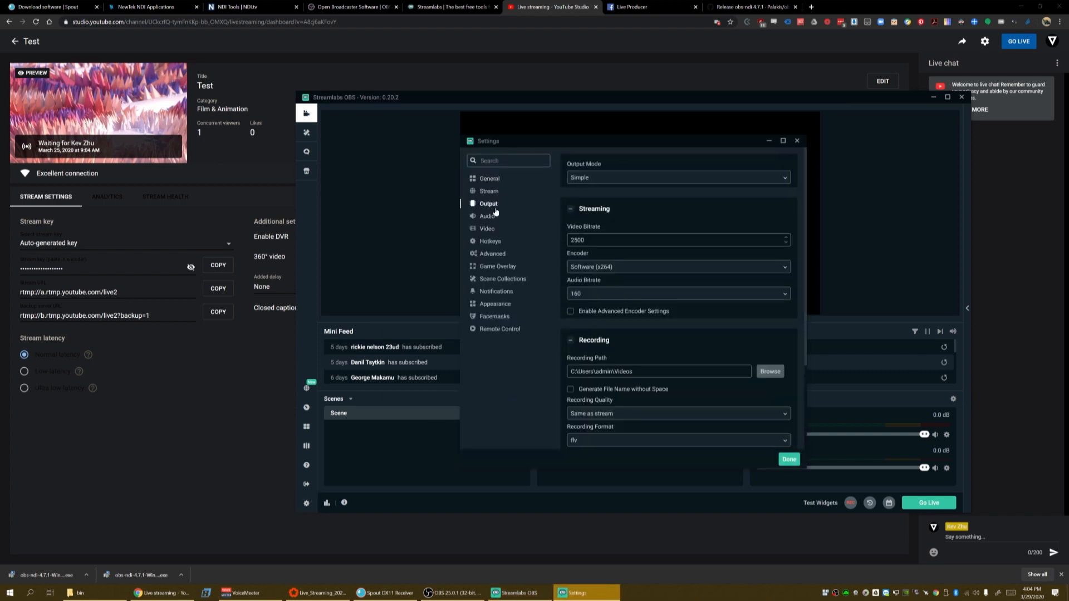
{"action": "left_click", "coordinate": [789, 459]}
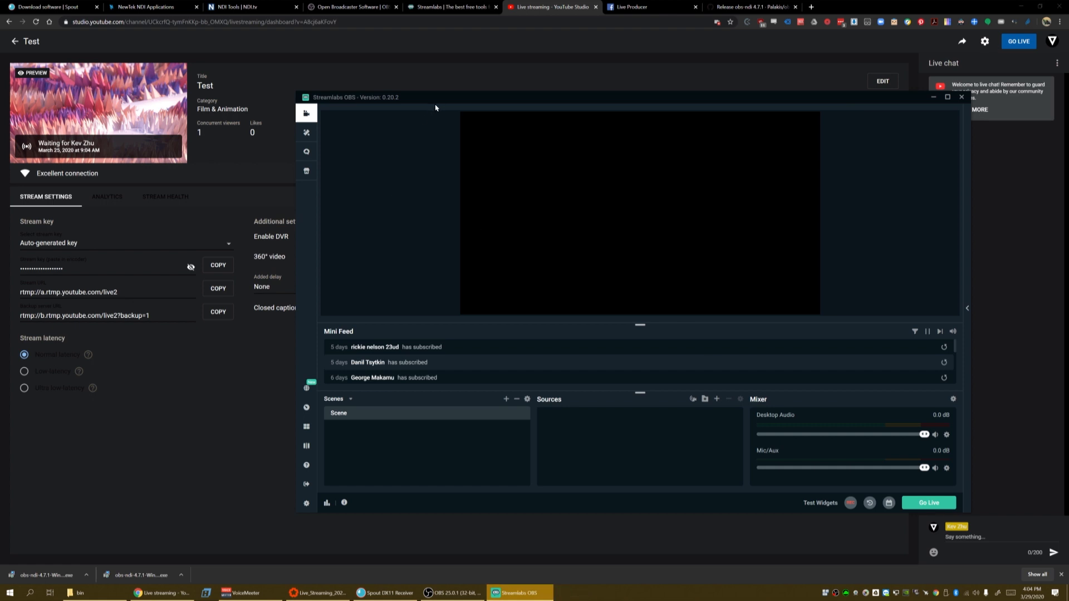
{"action": "left_click_drag", "start_coordinate": [449, 101], "coordinate": [441, 107]}
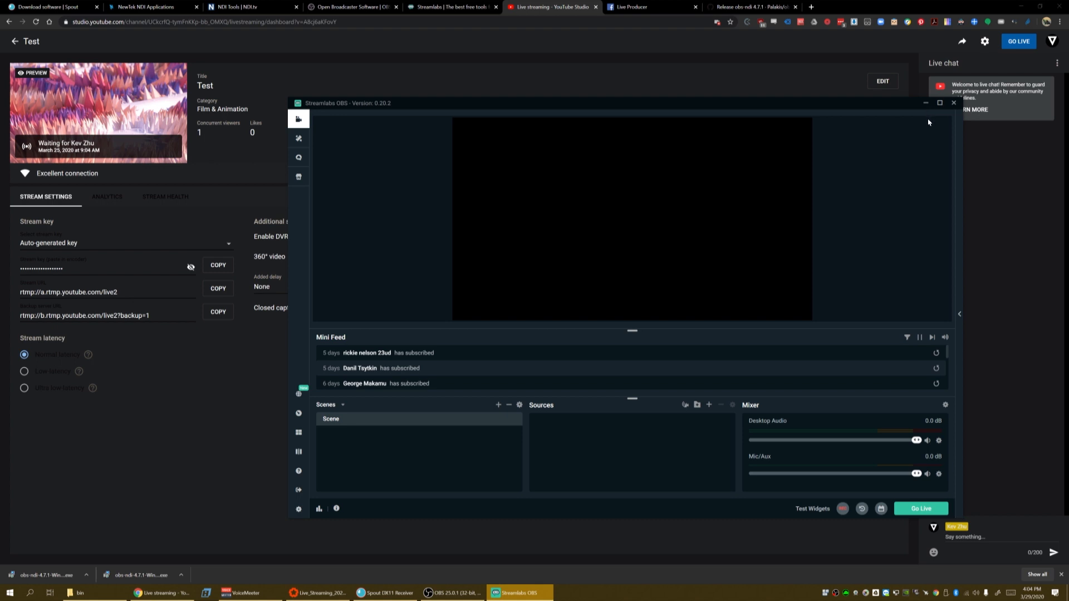
{"action": "left_click", "coordinate": [954, 104]}
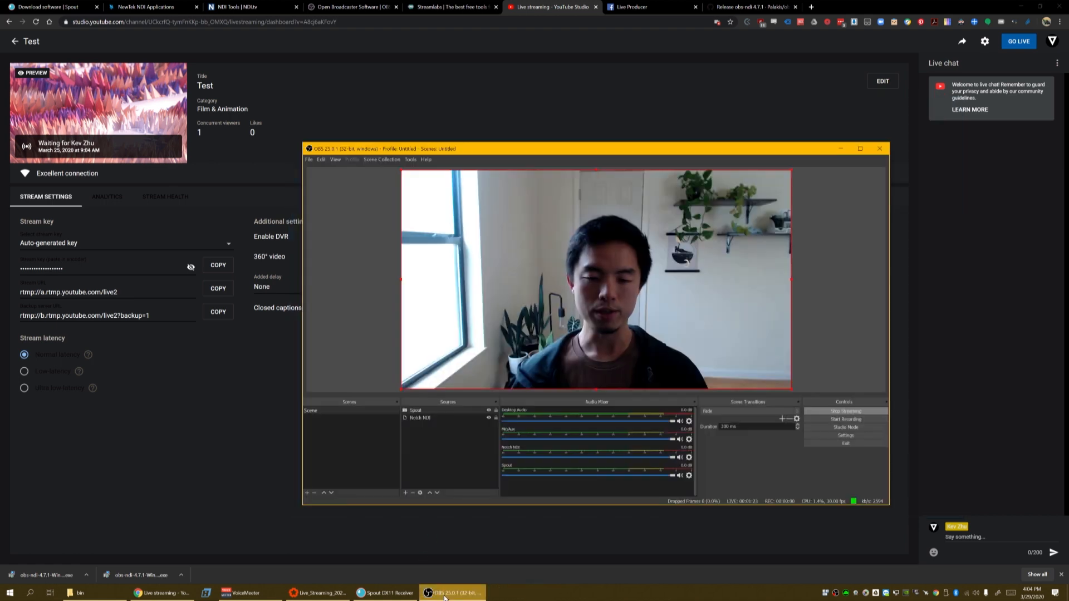
- Switch to Notch Builder, show only the HUD_Overlay layer from the timeline and open its nodegraph
{"action": "left_click", "coordinate": [328, 597]}
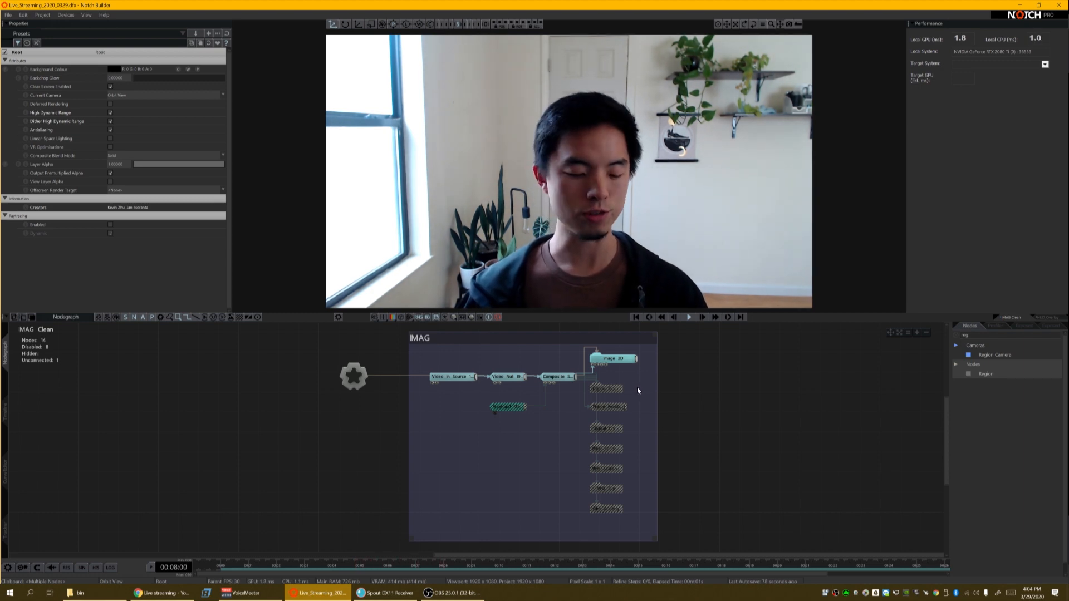
{"action": "left_click_drag", "start_coordinate": [642, 383], "coordinate": [615, 517]}
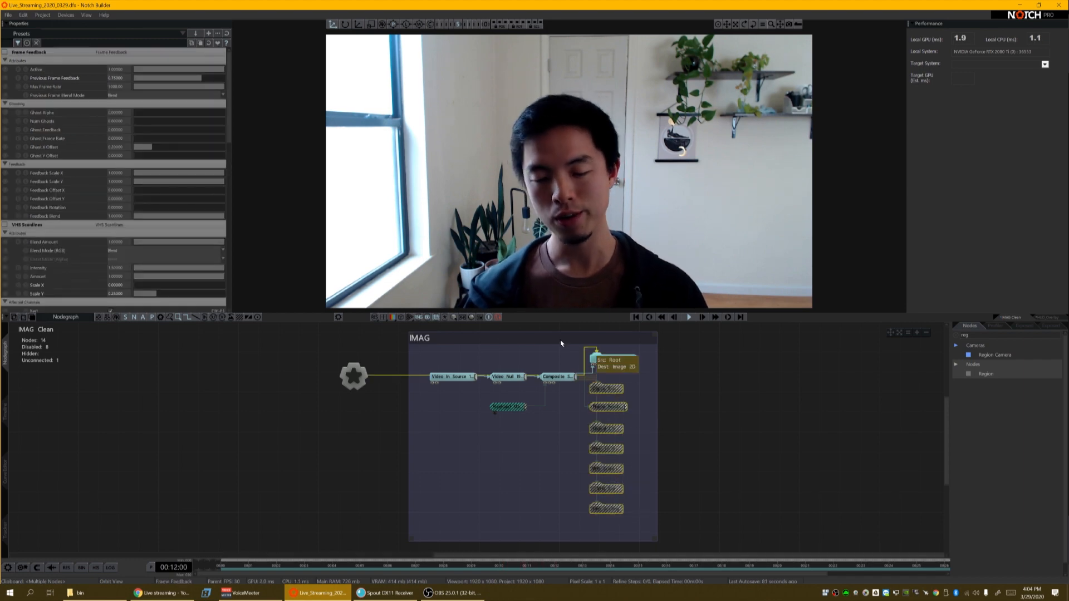
{"action": "key", "text": "F2"}
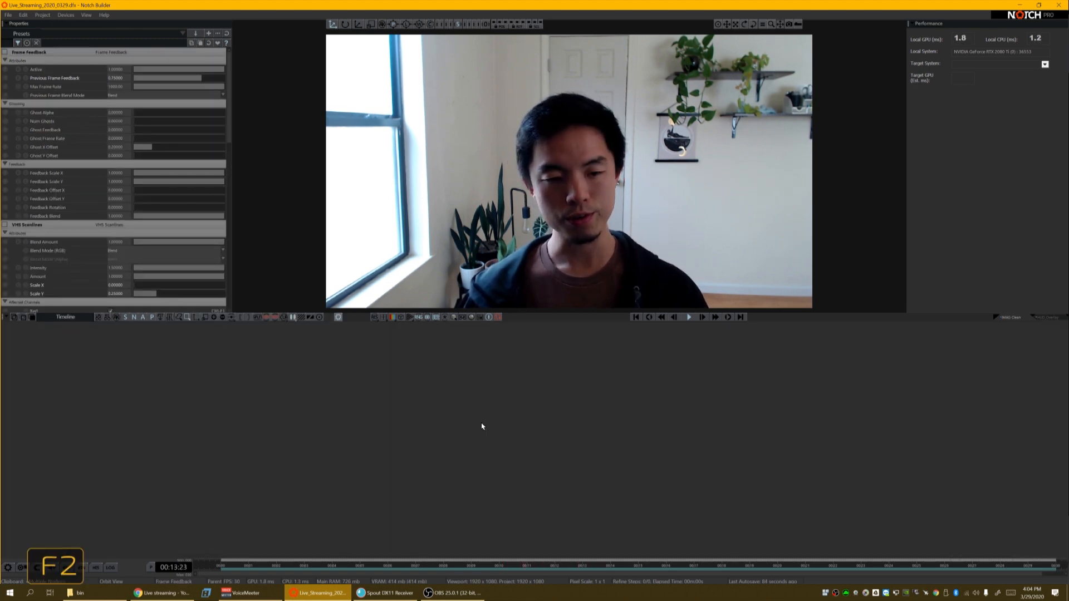
{"action": "left_click", "coordinate": [21, 348]}
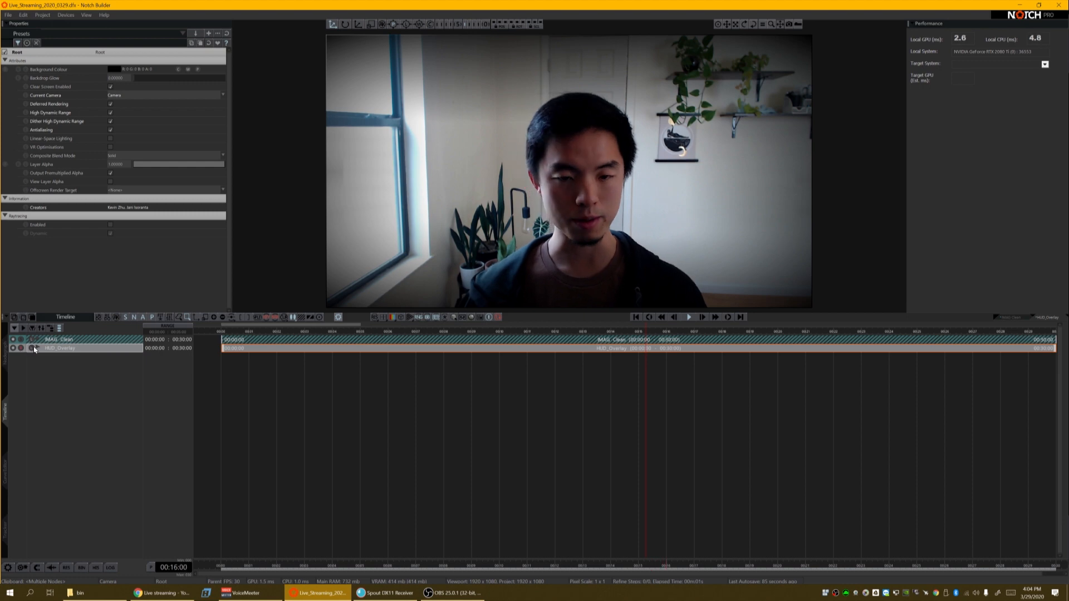
{"action": "key", "text": "F1"}
- Enable the glitch and VHS effect nodes below Image 2D in the IMAG region and disable them again
{"action": "left_click_drag", "start_coordinate": [336, 405], "coordinate": [601, 455]}
{"action": "left_click_drag", "start_coordinate": [471, 438], "coordinate": [478, 441]}
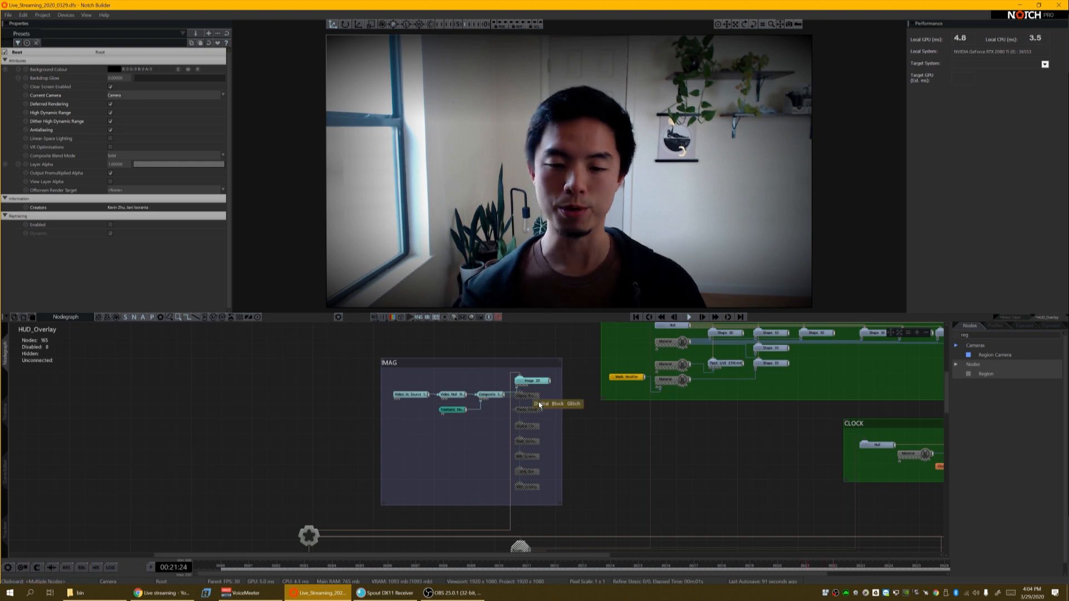
{"action": "left_click_drag", "start_coordinate": [551, 387], "coordinate": [532, 489]}
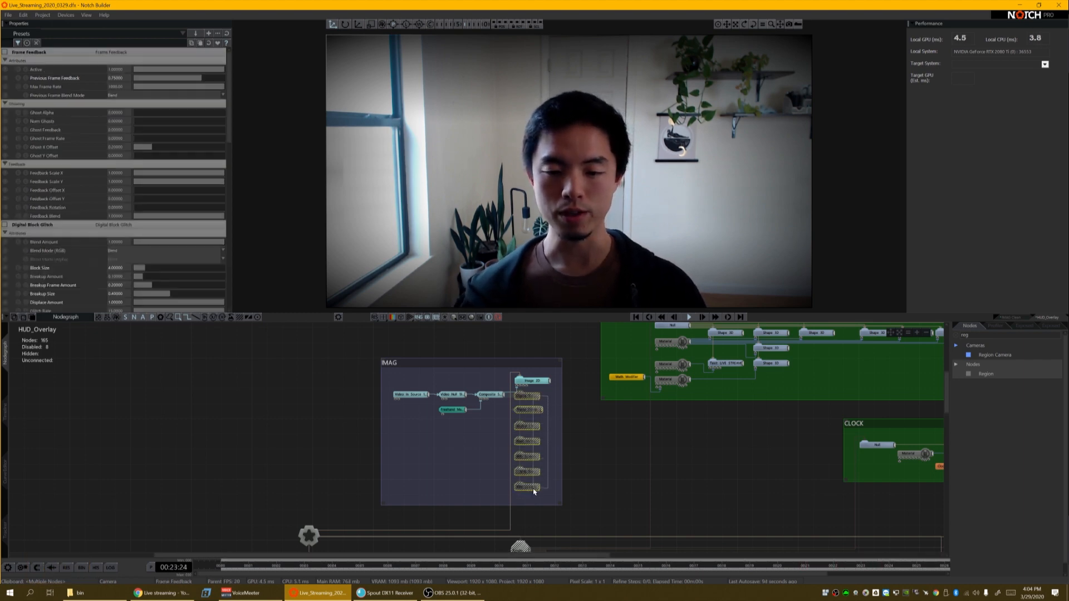
{"action": "key", "text": "ctrl+1"}
{"action": "left_click", "coordinate": [582, 461]}
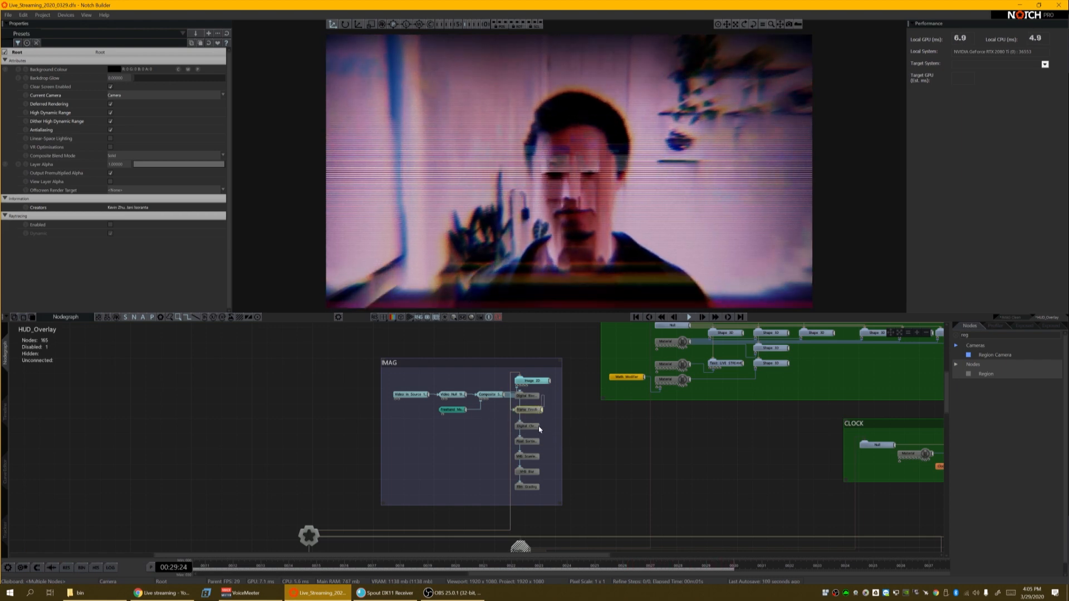
{"action": "left_click_drag", "start_coordinate": [551, 387], "coordinate": [530, 489]}
{"action": "key", "text": "ctrl+1"}
- Enable the Render Layer node in HUD_Overlay to turn on the HUD graphics
{"action": "left_click_drag", "start_coordinate": [589, 471], "coordinate": [534, 410]}
{"action": "scroll", "coordinate": [551, 466], "scroll_direction": "down", "scroll_amount": 3}
{"action": "left_click", "coordinate": [484, 442]}
{"action": "key", "text": "ctrl+1"}
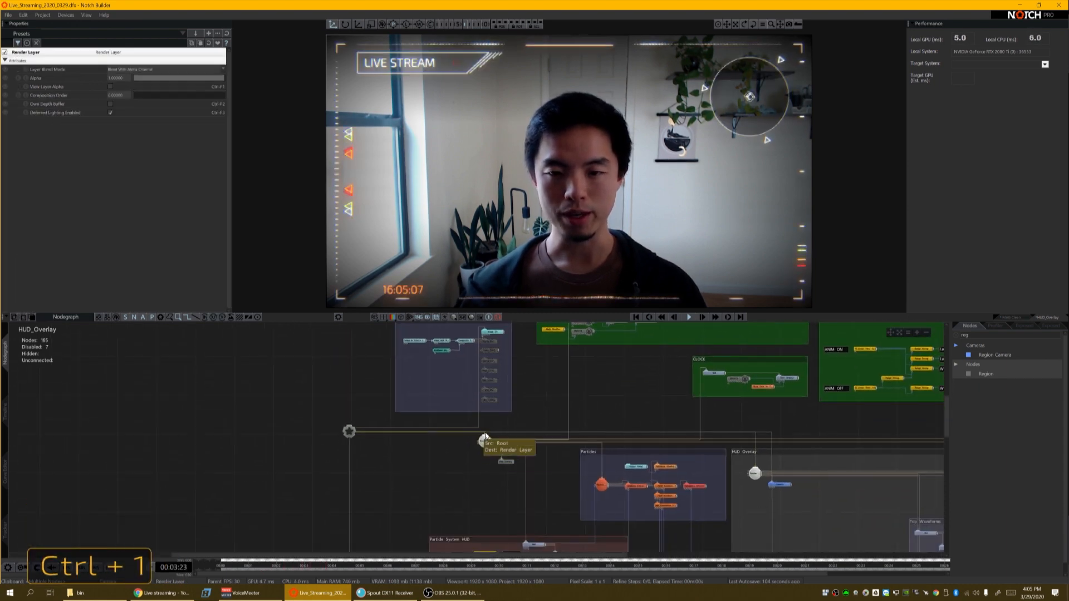
- Animate the TEXT BOTTOM message on and off by raising Value to 1 on the Lower Third On and Lower Third Off envelope modifiers
{"action": "scroll", "coordinate": [484, 443], "scroll_direction": "up", "scroll_amount": 3}
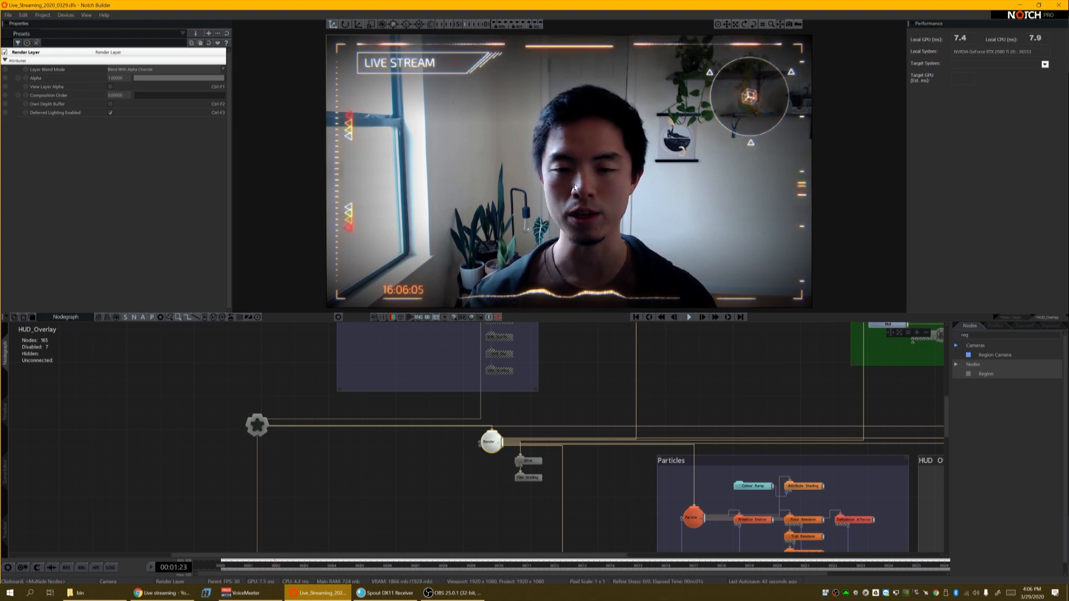
{"action": "left_click_drag", "start_coordinate": [745, 374], "coordinate": [569, 404]}
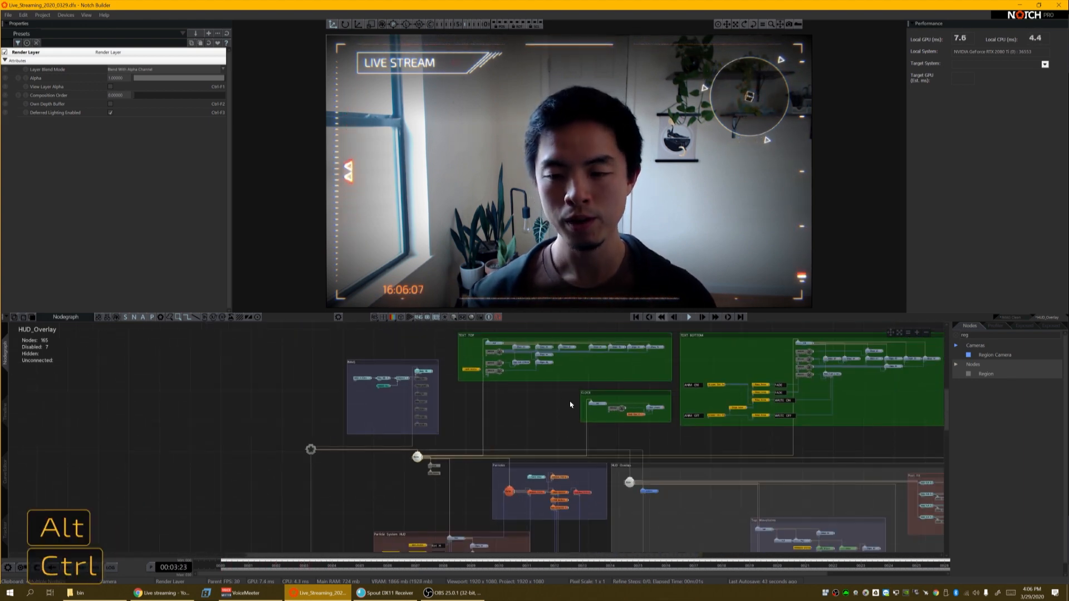
{"action": "left_click_drag", "start_coordinate": [693, 381], "coordinate": [580, 372]}
{"action": "left_click", "coordinate": [551, 389]}
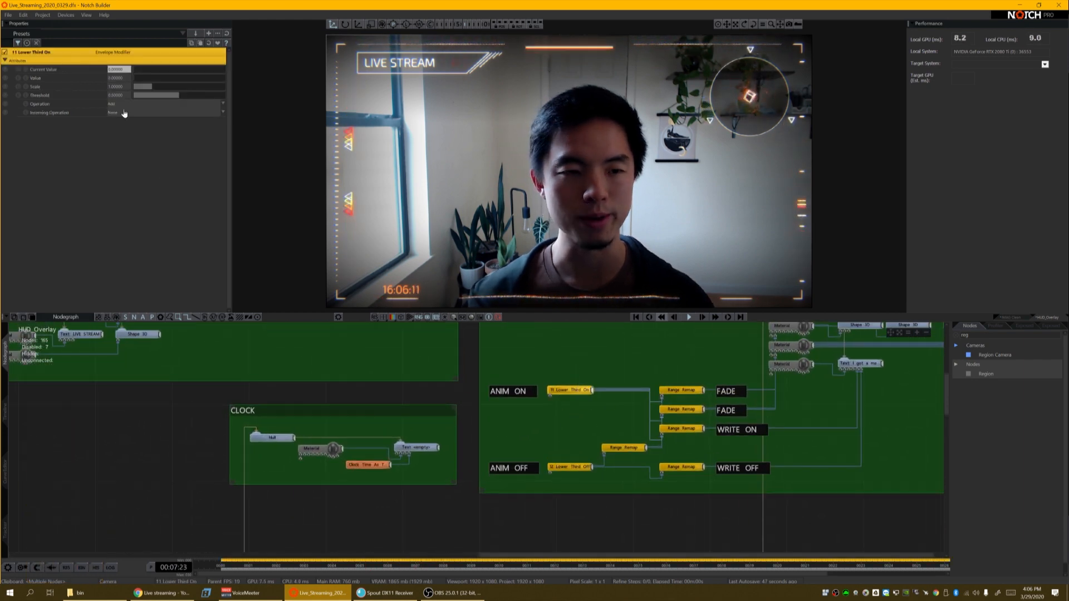
{"action": "left_click_drag", "start_coordinate": [137, 81], "coordinate": [227, 77]}
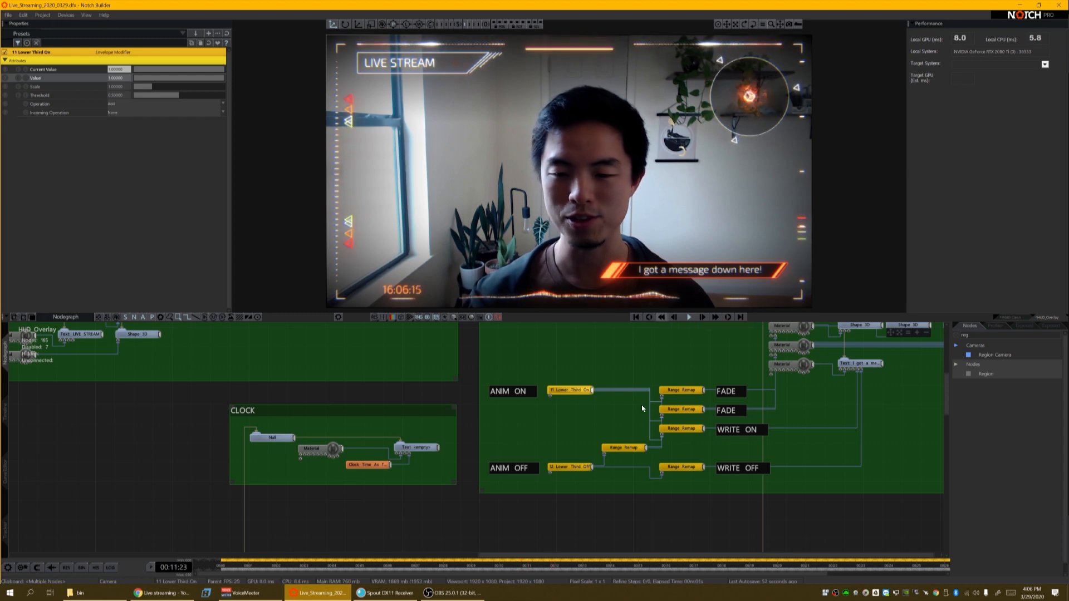
{"action": "left_click", "coordinate": [569, 466]}
{"action": "left_click_drag", "start_coordinate": [137, 78], "coordinate": [274, 66]}
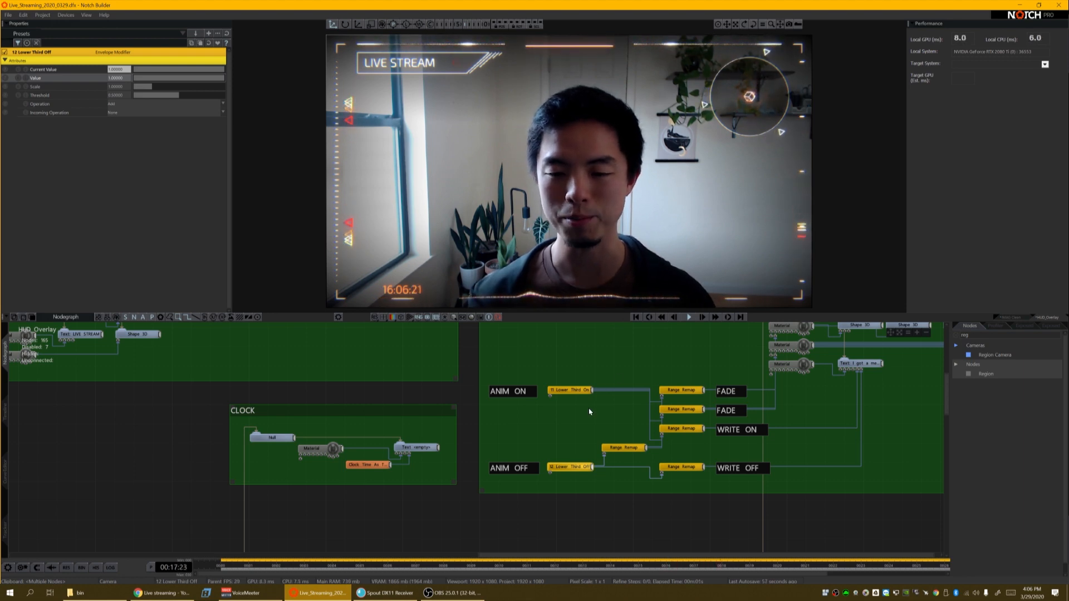
{"action": "scroll", "coordinate": [578, 413], "scroll_direction": "down", "scroll_amount": 2}
{"action": "left_click_drag", "start_coordinate": [558, 427], "coordinate": [590, 420]}
{"action": "scroll", "coordinate": [591, 419], "scroll_direction": "down", "scroll_amount": 2}
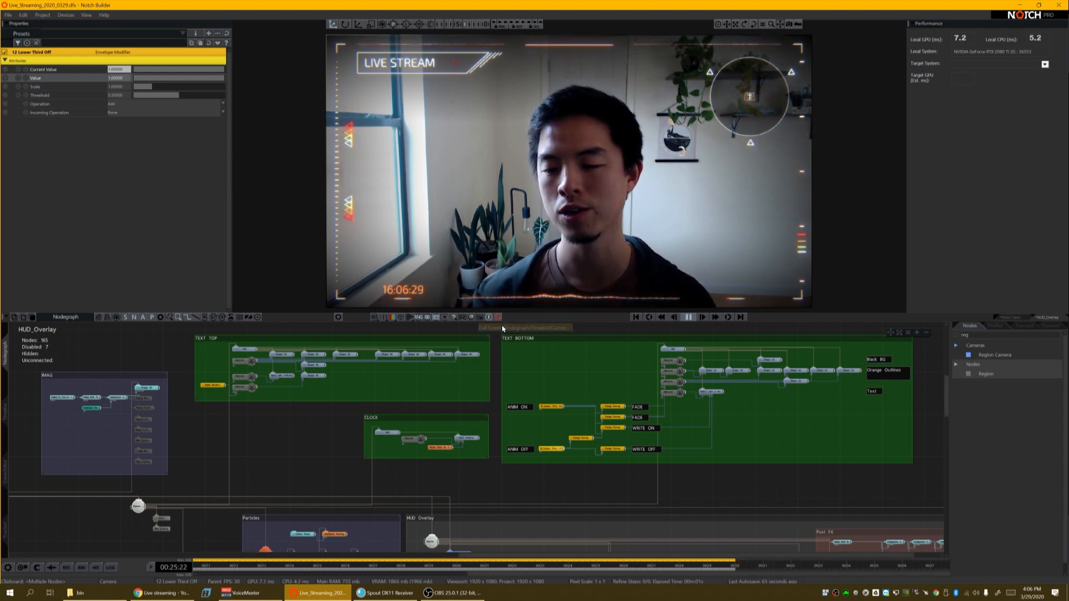
{"action": "scroll", "coordinate": [548, 381], "scroll_direction": "down", "scroll_amount": 4}
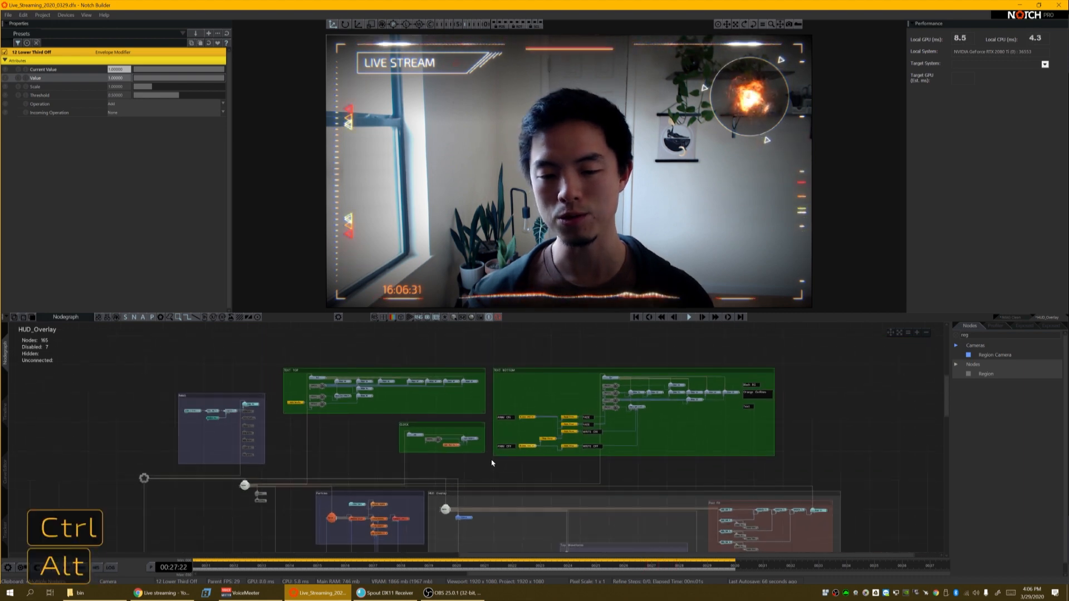
{"action": "left_click_drag", "start_coordinate": [492, 461], "coordinate": [541, 402]}
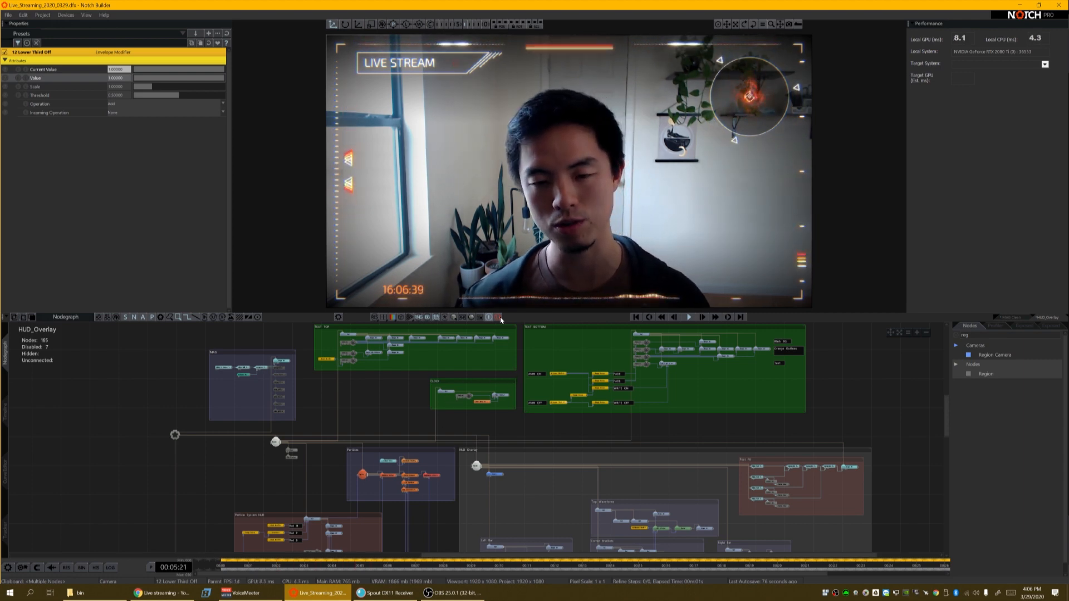
- Switch to OBS, stop the running stream and open the Stream settings for the YouTube service
{"action": "left_click", "coordinate": [445, 593]}
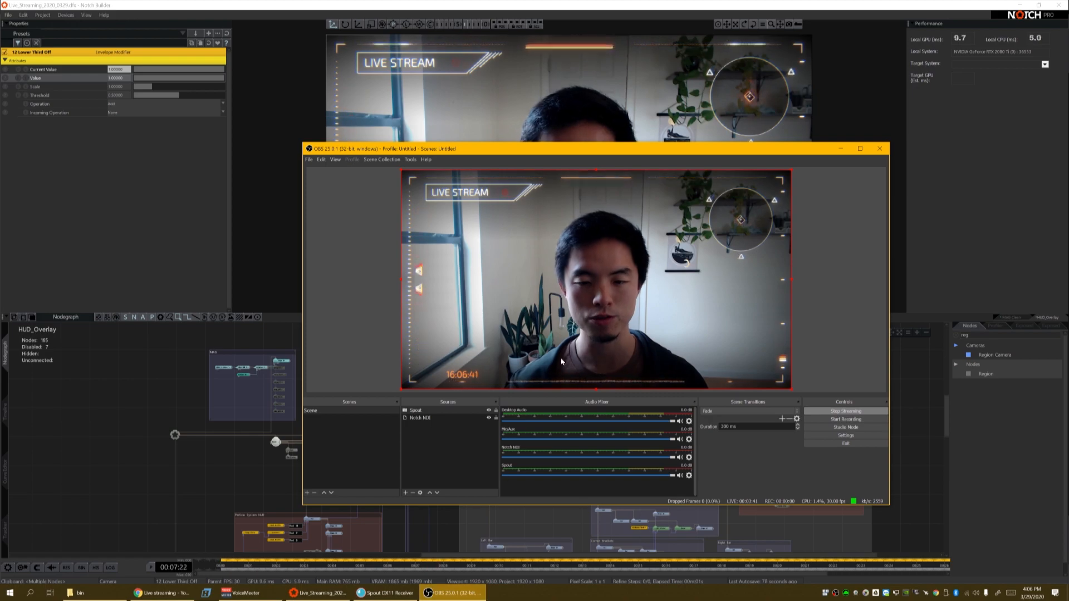
{"action": "left_click", "coordinate": [163, 592]}
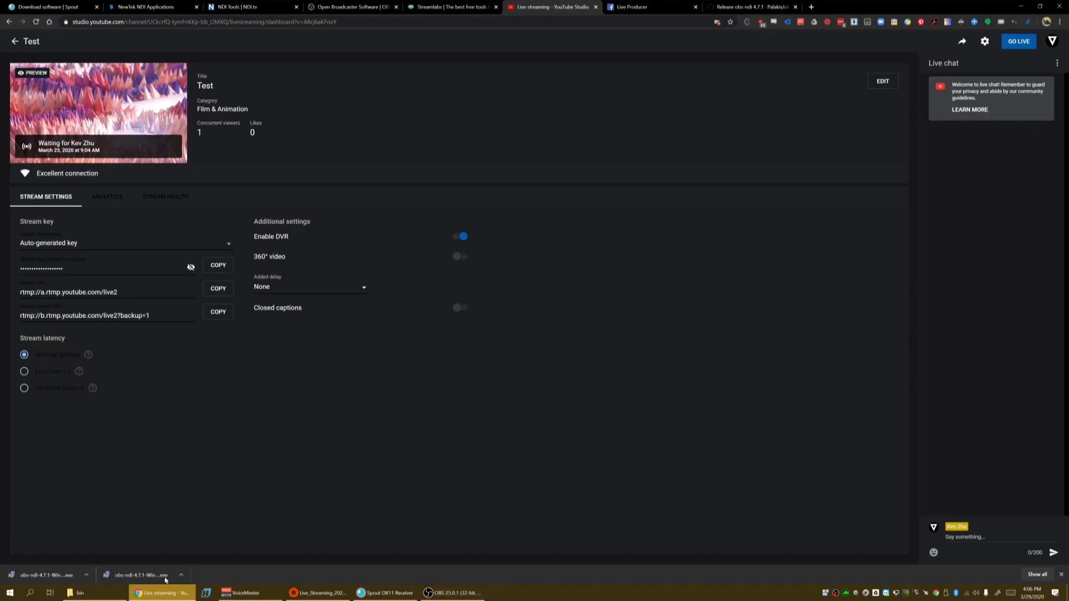
{"action": "left_click", "coordinate": [444, 592]}
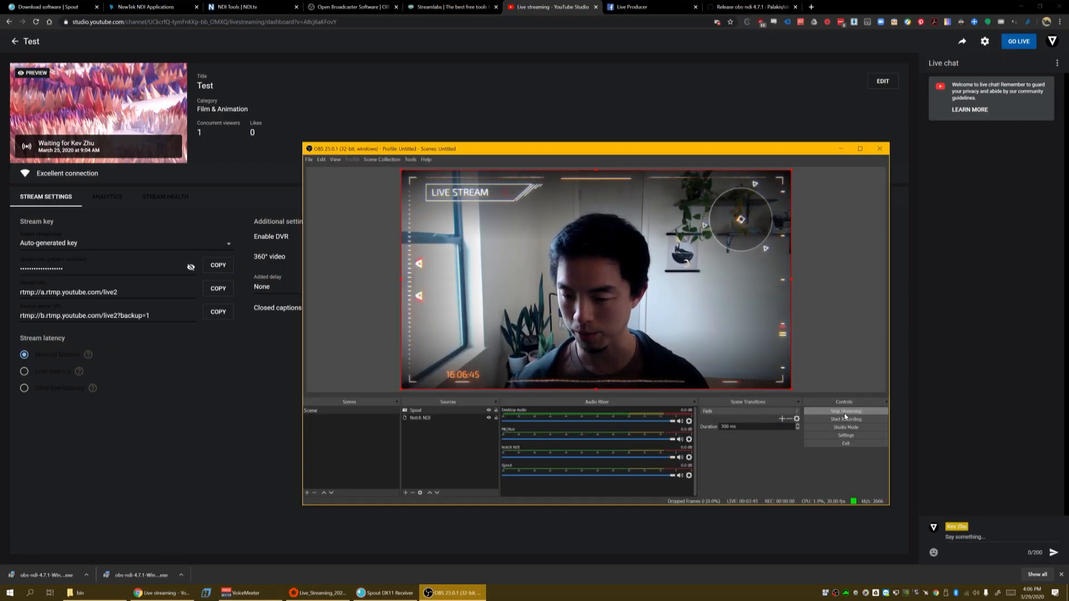
{"action": "left_click", "coordinate": [846, 436]}
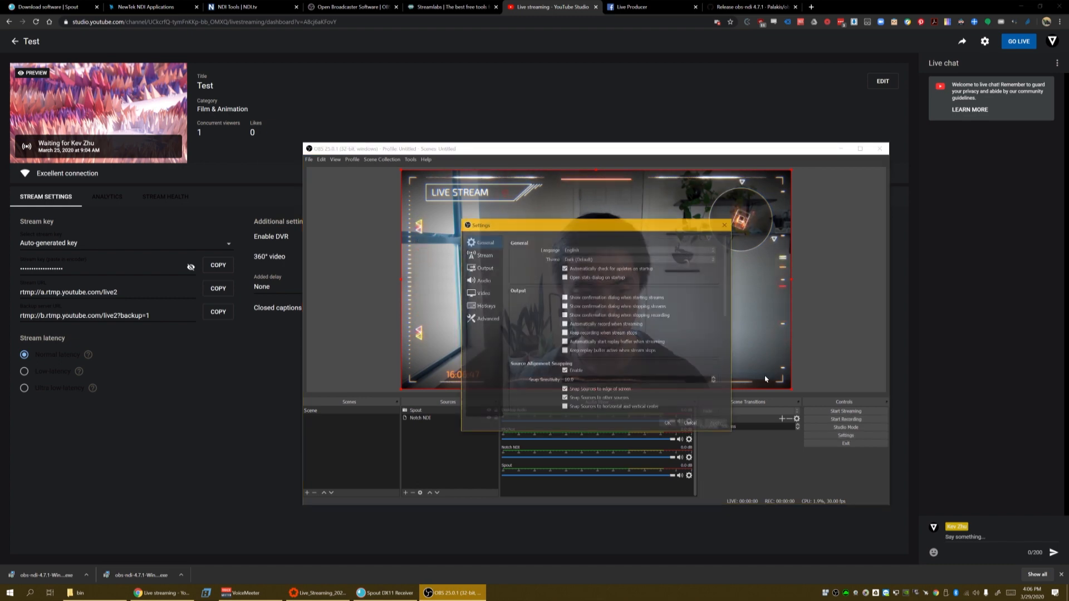
{"action": "left_click", "coordinate": [482, 255]}
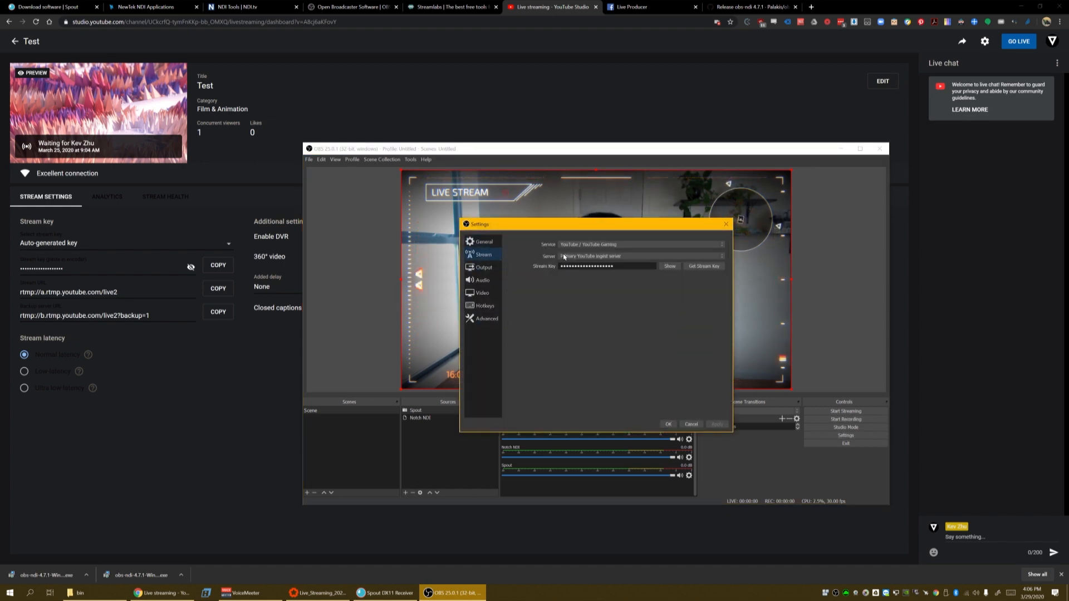
- Copy the stream key from the YouTube Studio live dashboard, then cancel the OBS settings and start streaming again
{"action": "left_click", "coordinate": [217, 273]}
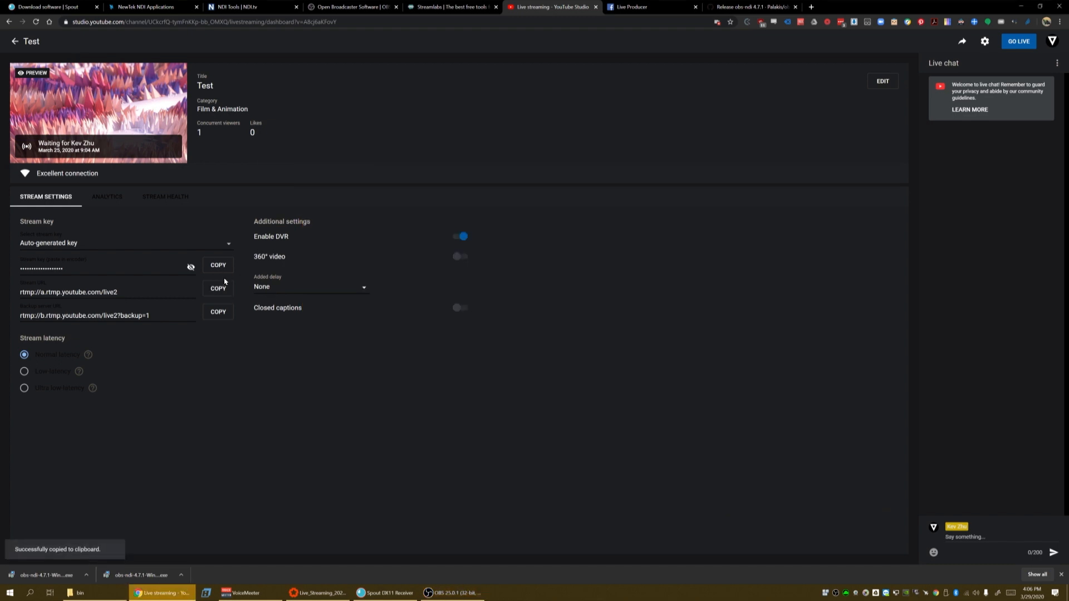
{"action": "left_click", "coordinate": [427, 596]}
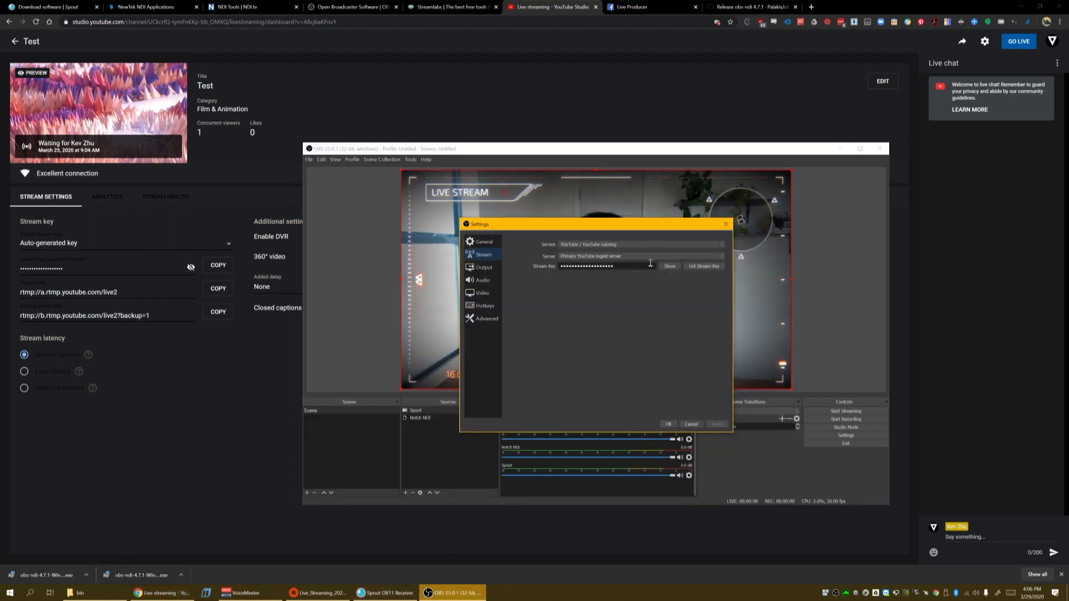
{"action": "left_click", "coordinate": [691, 424]}
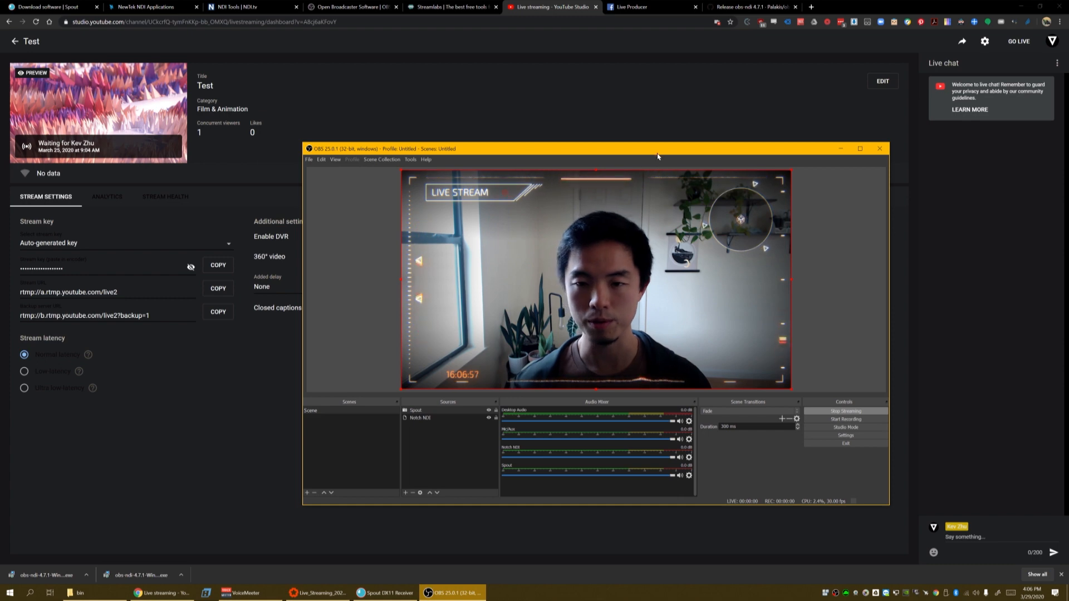
- Reload the YouTube Studio live dashboard and dismiss its start-streaming tip to check the incoming OBS feed in the preview
{"action": "left_click_drag", "start_coordinate": [660, 149], "coordinate": [727, 164]}
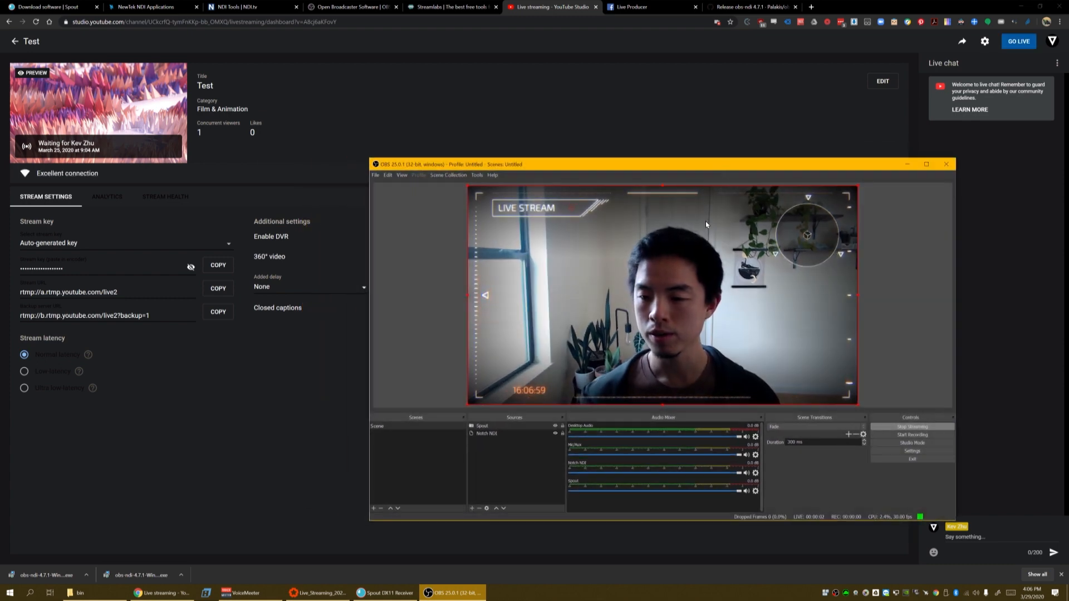
{"action": "mouse_move", "coordinate": [149, 161]}
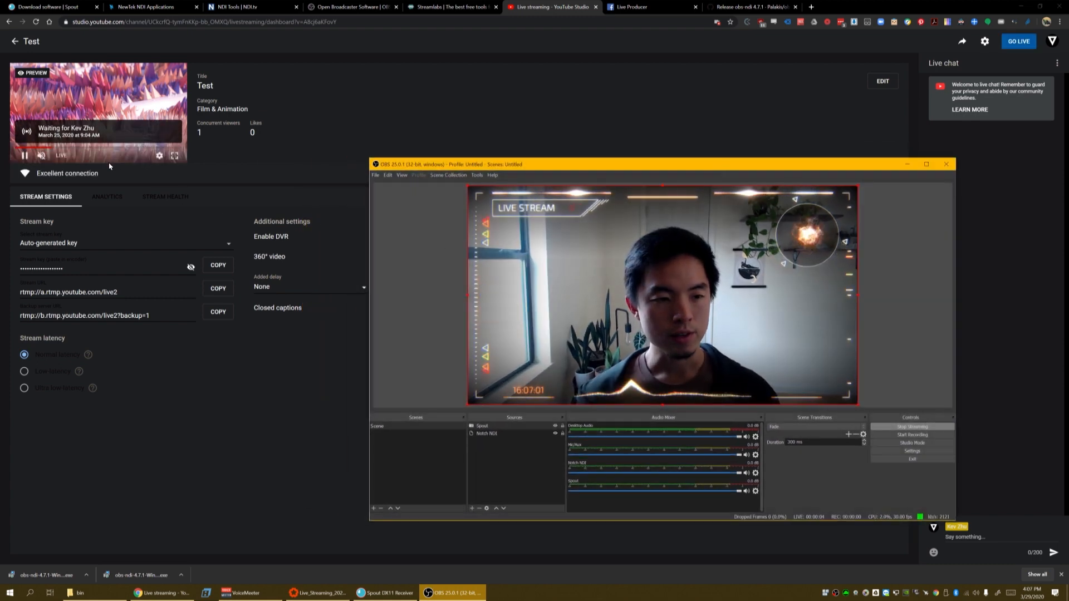
{"action": "left_click", "coordinate": [39, 22]}
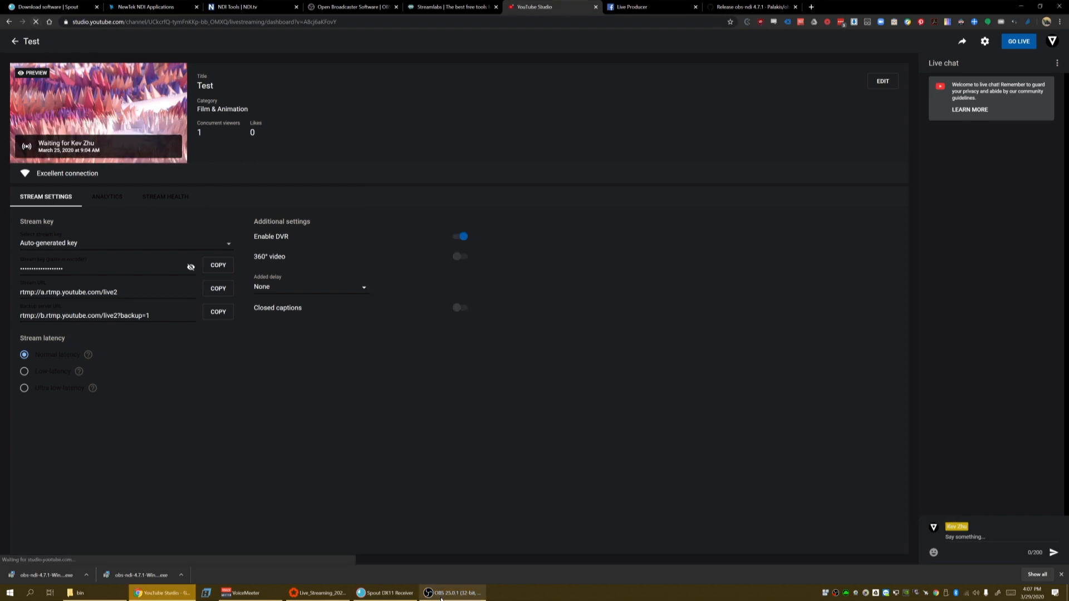
{"action": "left_click", "coordinate": [441, 594]}
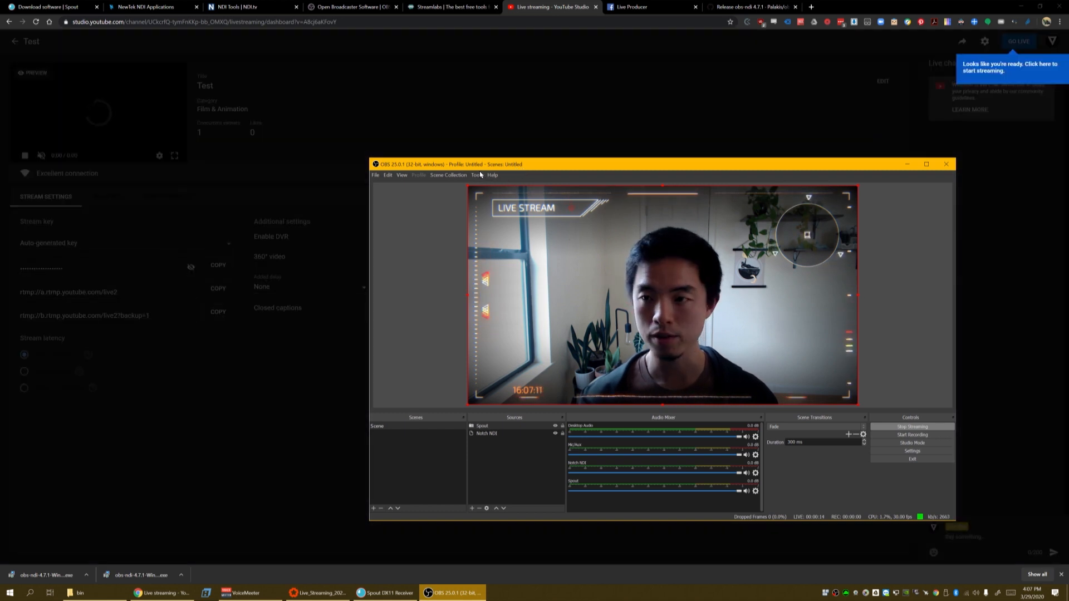
{"action": "left_click", "coordinate": [395, 136]}
{"action": "left_click", "coordinate": [626, 400]}
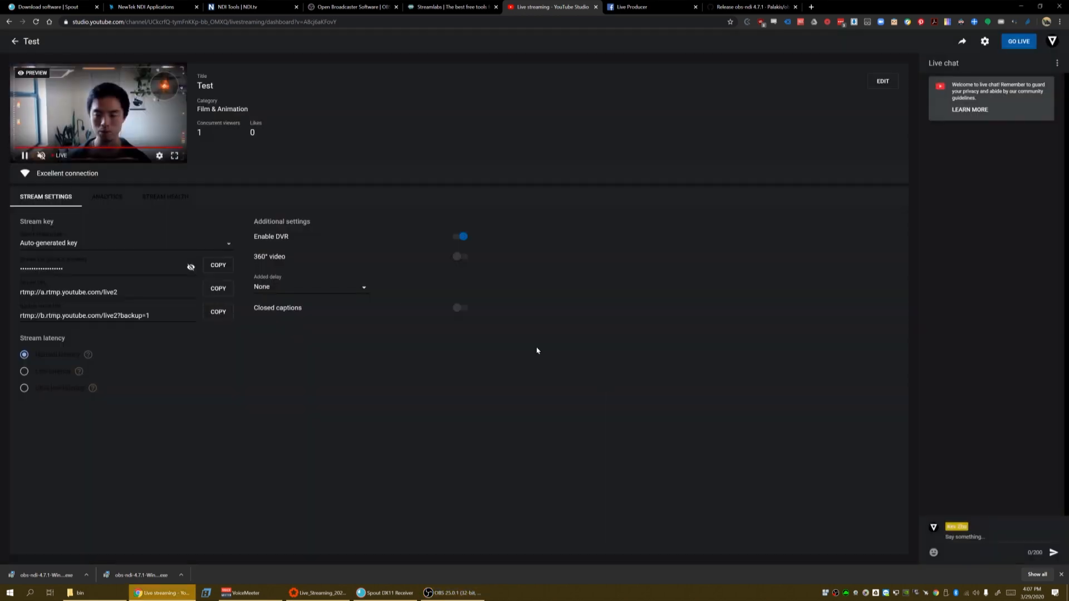
- Switch to Notch Builder and enable the disabled glitch and VHS effect nodes below Image 2D in the IMAG region
{"action": "left_click", "coordinate": [429, 594]}
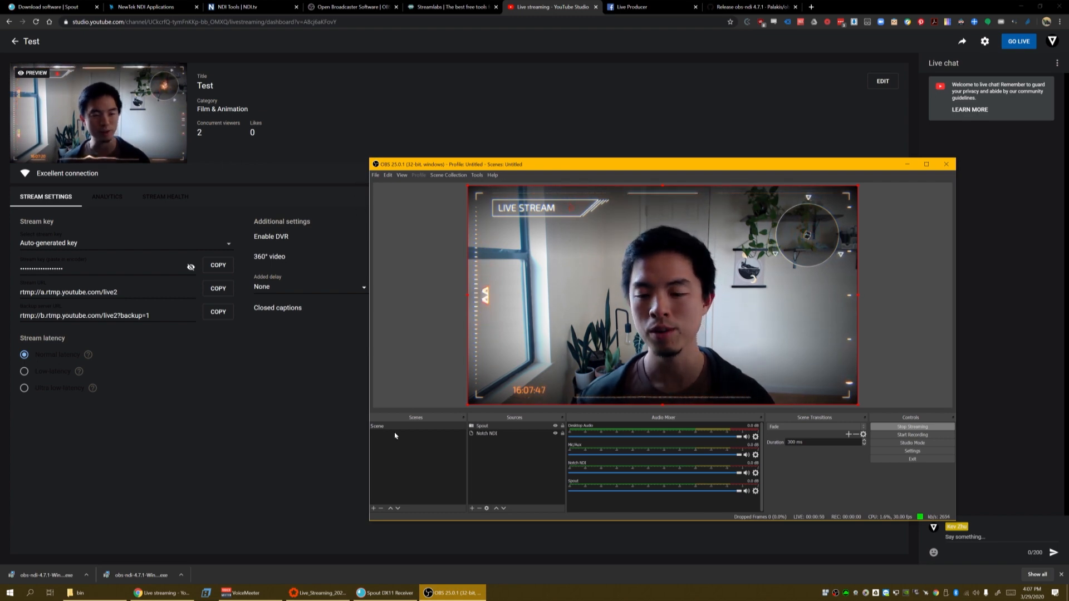
{"action": "left_click", "coordinate": [327, 595]}
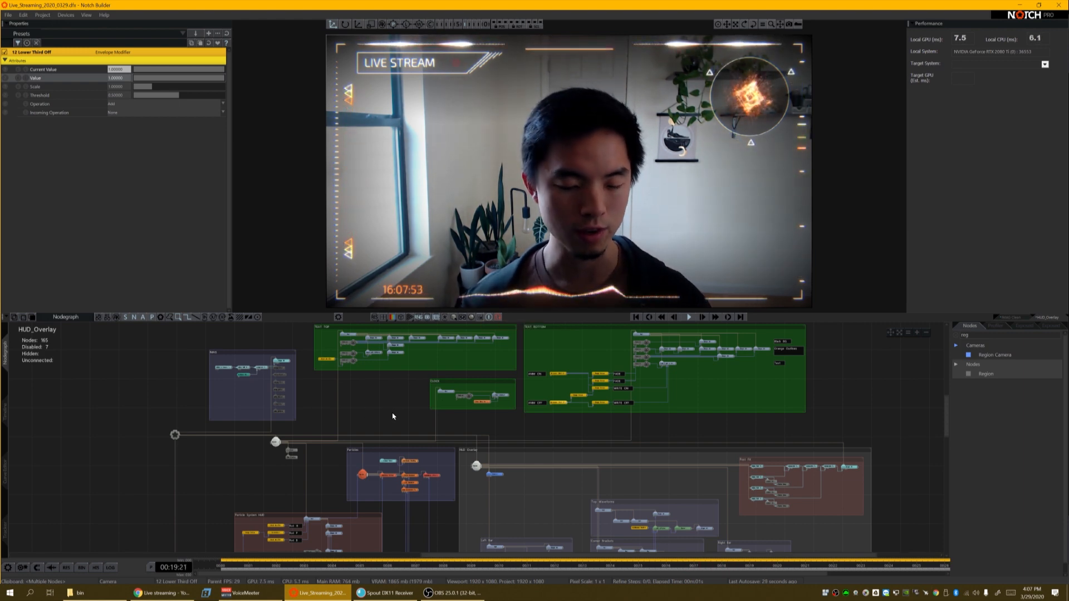
{"action": "scroll", "coordinate": [388, 421], "scroll_direction": "down", "scroll_amount": 4}
{"action": "left_click_drag", "start_coordinate": [399, 412], "coordinate": [470, 441]}
{"action": "left_click", "coordinate": [460, 434]}
{"action": "key", "text": "ctrl+s"}
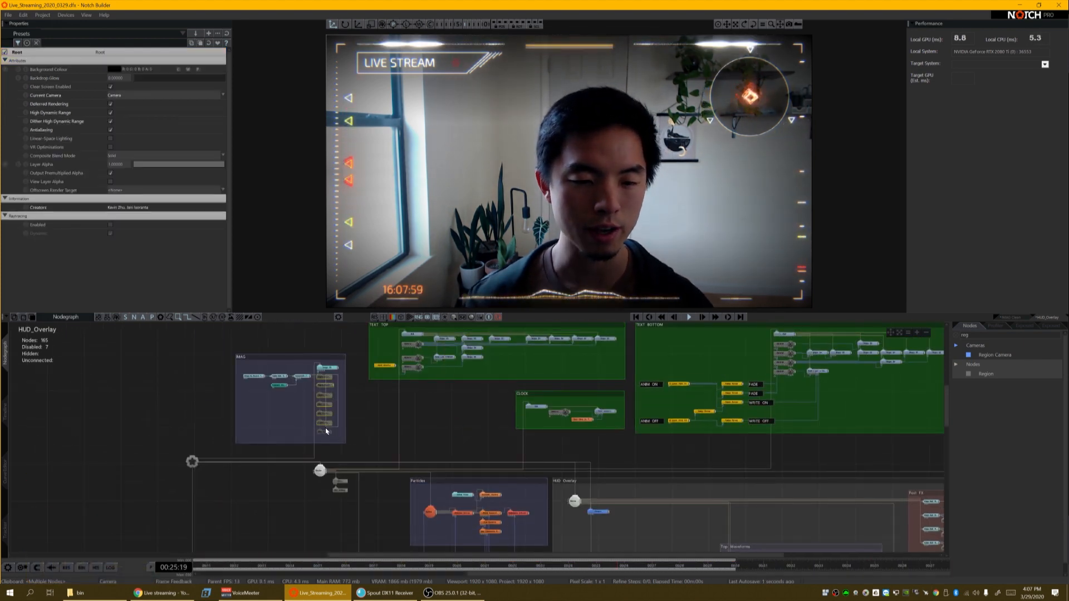
{"action": "key", "text": "ctrl+1"}
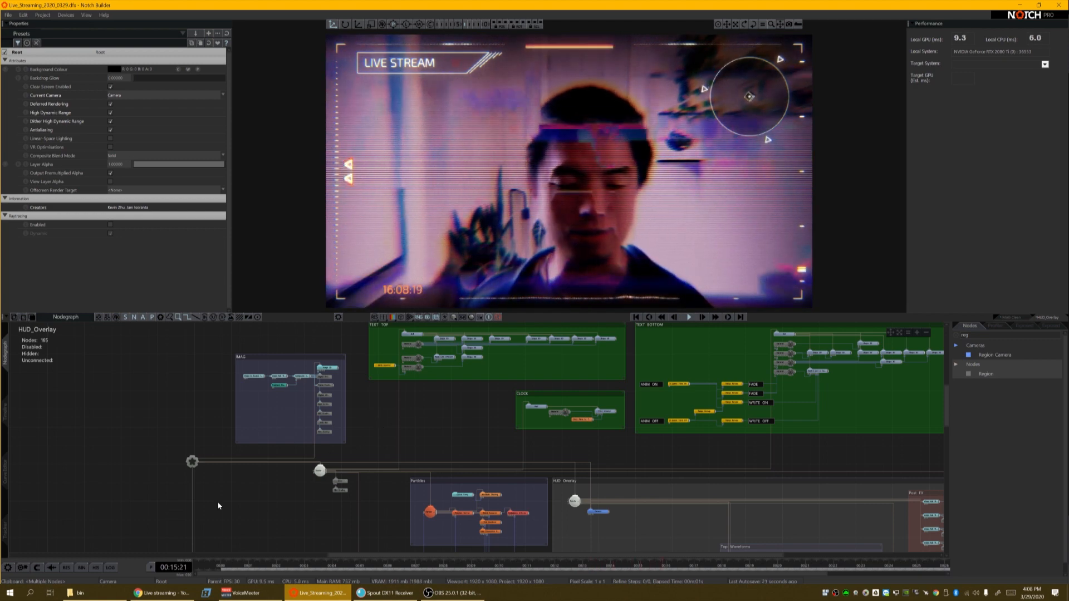
- Bring up the Spout DX11 Receiver and OBS side by side to compare the glitched Notch output in both
{"action": "left_click", "coordinate": [385, 593]}
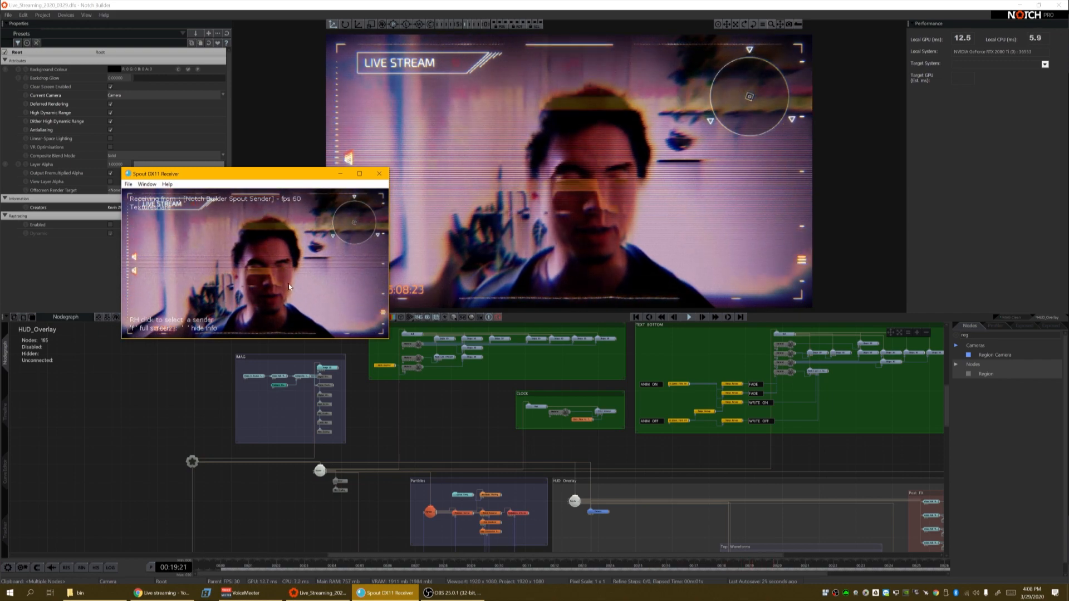
{"action": "left_click", "coordinate": [442, 596]}
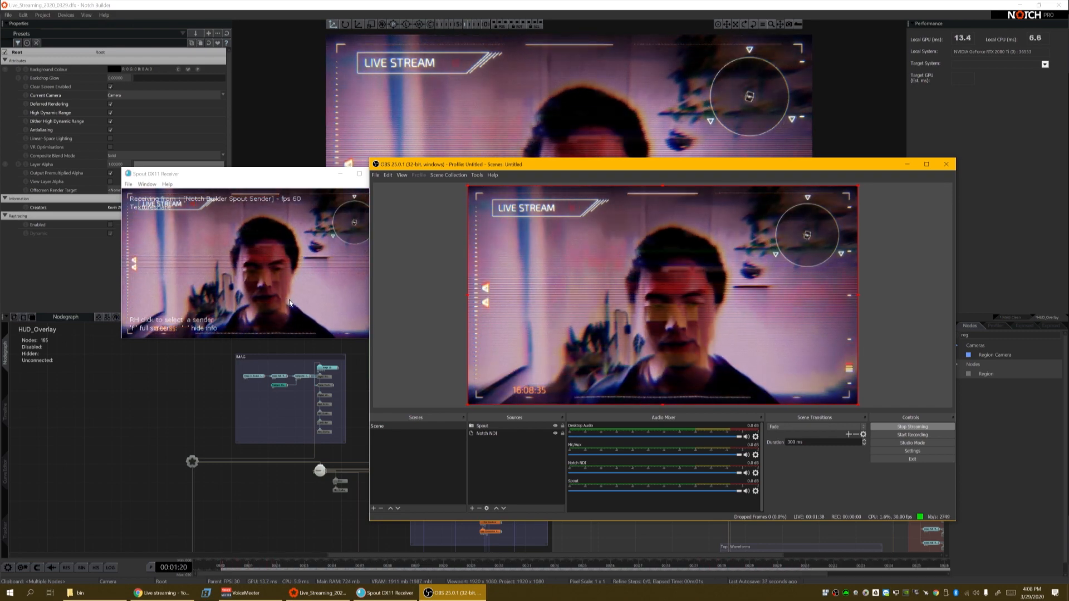
{"action": "left_click_drag", "start_coordinate": [507, 167], "coordinate": [532, 177]}
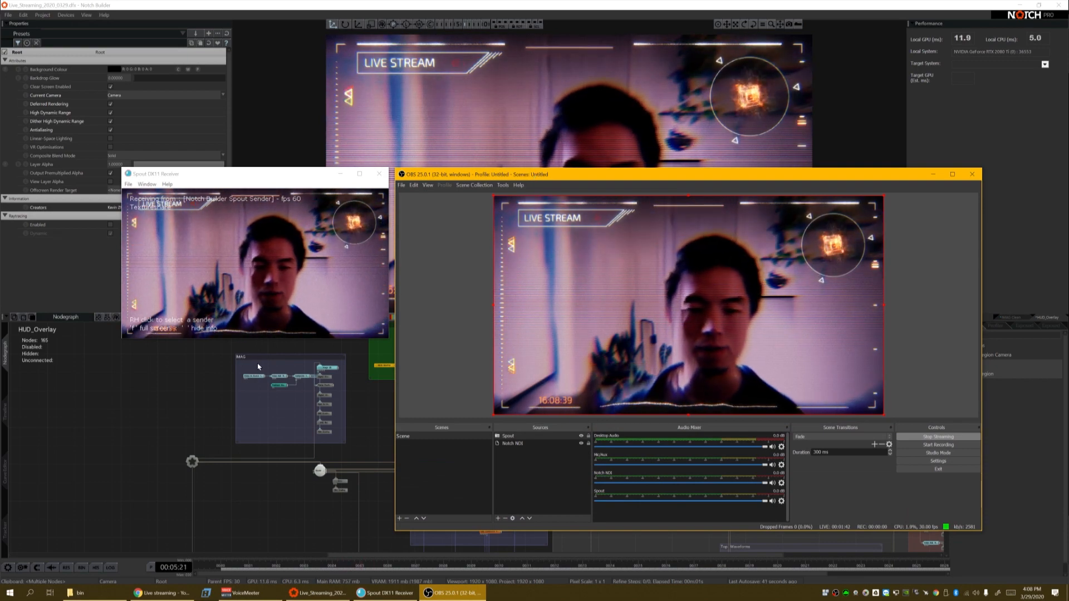